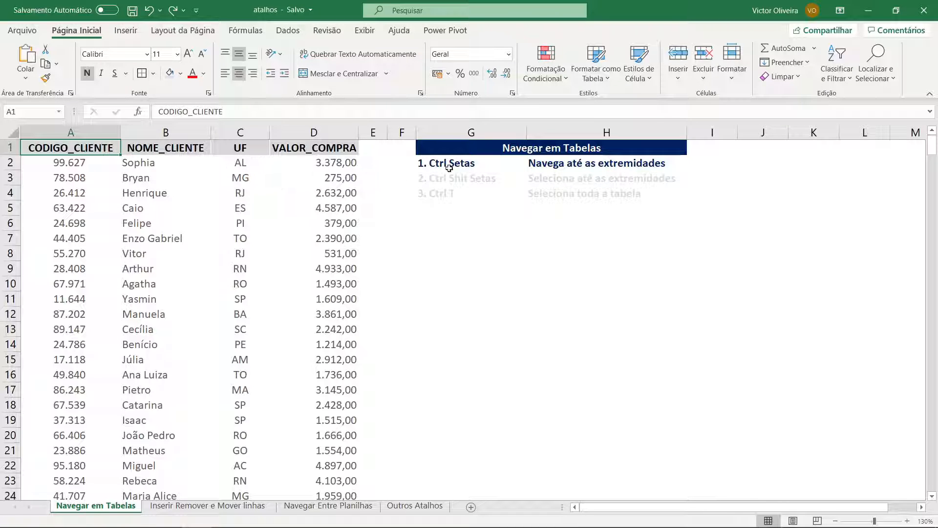
Jump around the customer table's corners from A1 to A401, D401, D1 and back to A1
mouse_move(933, 151)
mouse_down()
mouse_move(937, 490)
mouse_move(925, 304)
mouse_move(933, 146)
mouse_up()
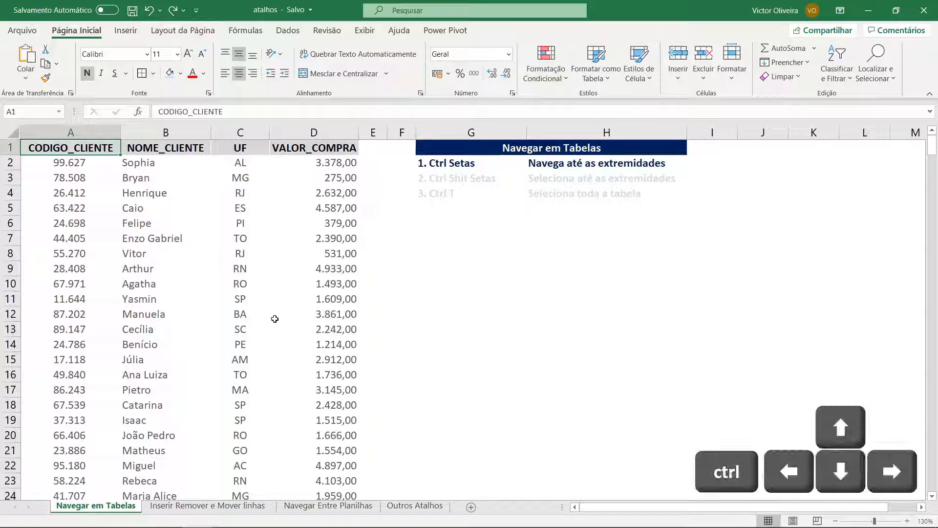
key(ctrl+Down)
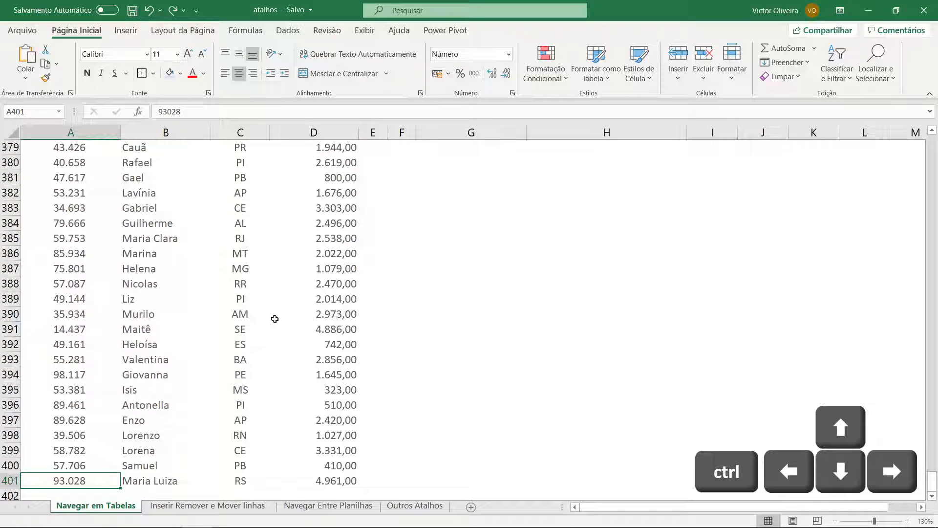
key(ctrl+Right)
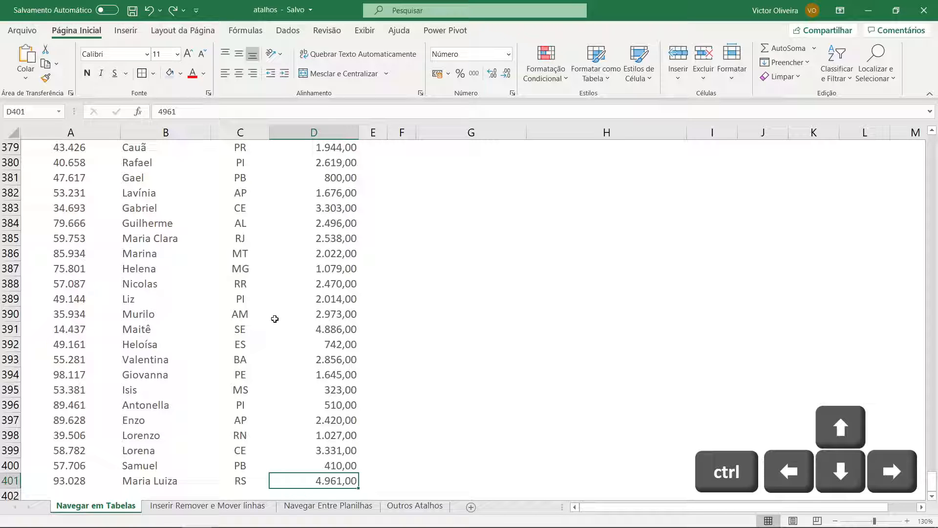
key(ctrl+Up)
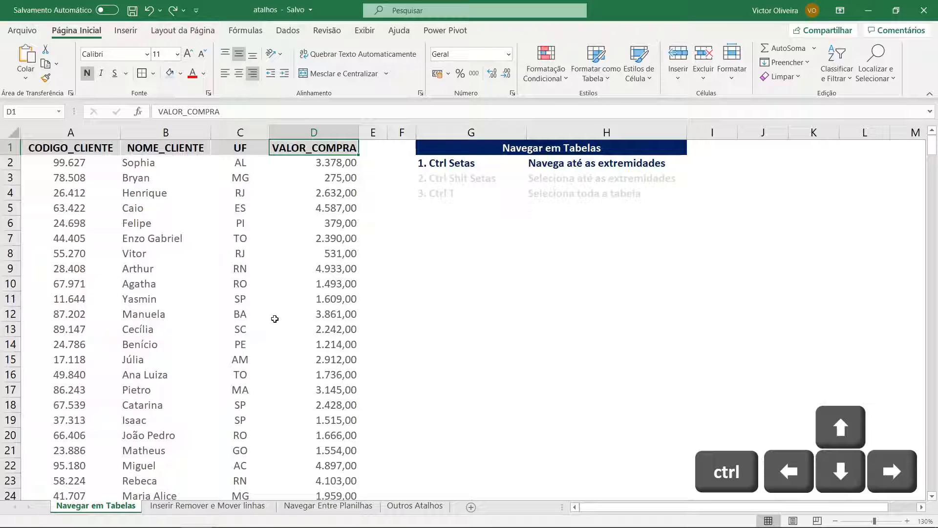
key(ctrl+Left)
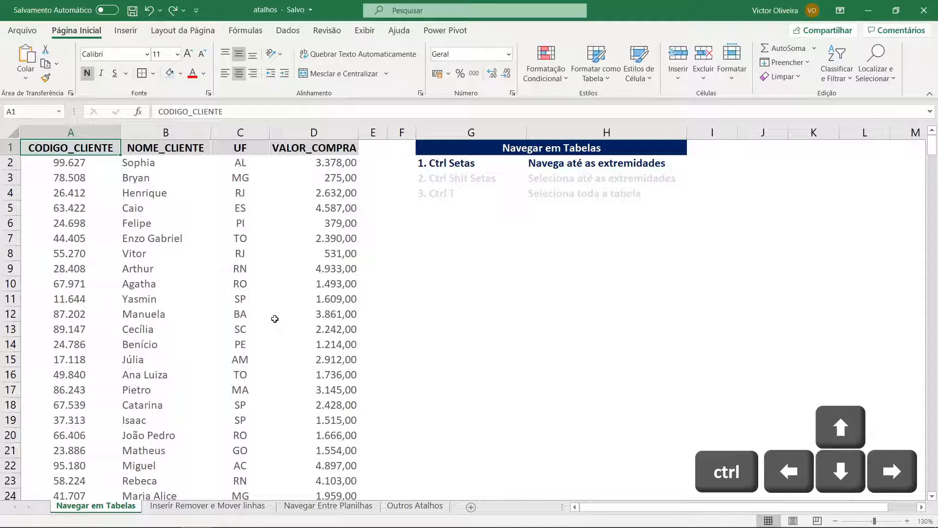
Copy the formatting of the first shortcut row, G2:H2, onto the second shortcut row, G3:H3
key(Right)
key(Right)
key(Right)
key(Right)
key(Right)
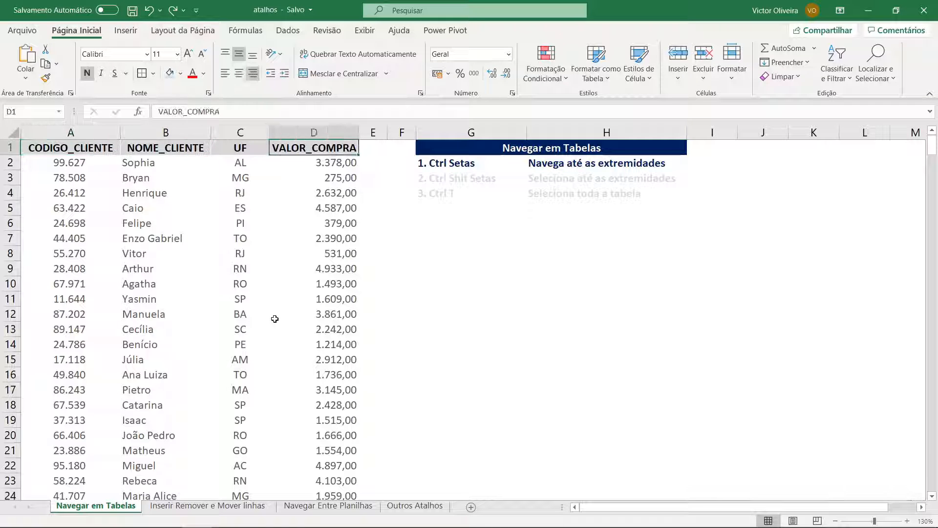
key(Down)
key(Right)
key(shift+Right)
key(alt+c)
key(f)
key(p)
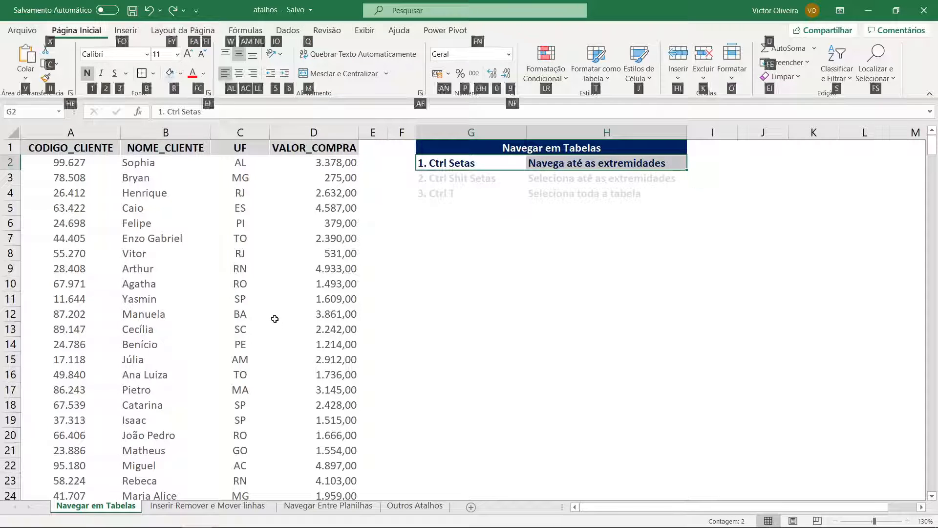
key(Down)
Select the whole customer table from A1 through D401
key(Left)
key(Left)
key(Left)
key(Left)
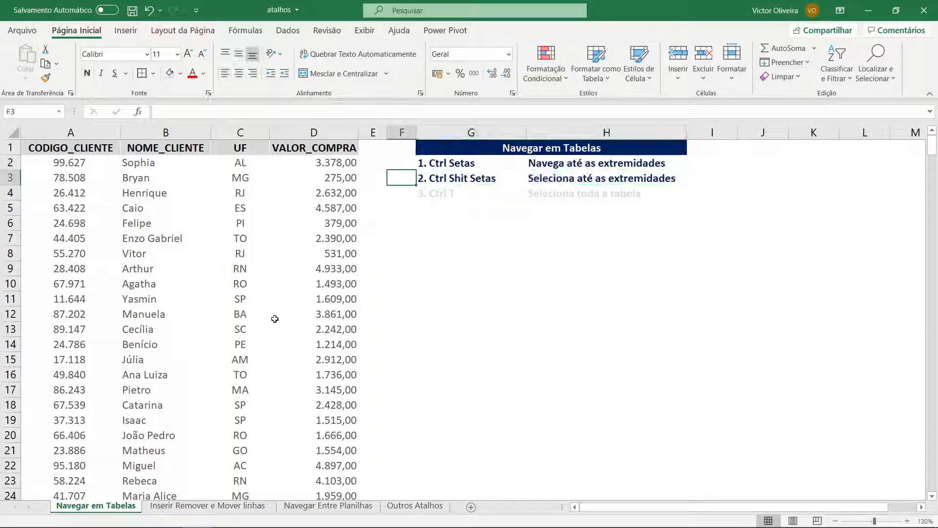
key(Left)
key(Left)
key(Up)
key(Up)
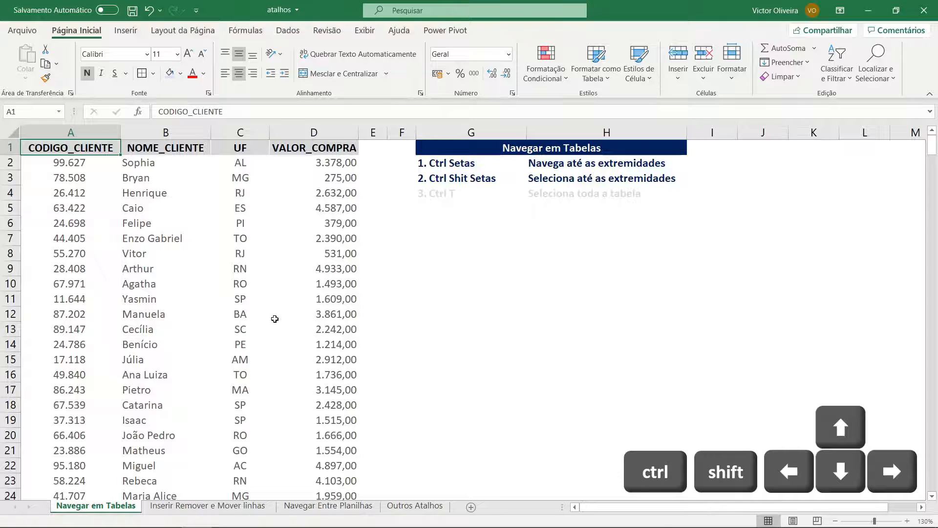
key(ctrl+shift+Down)
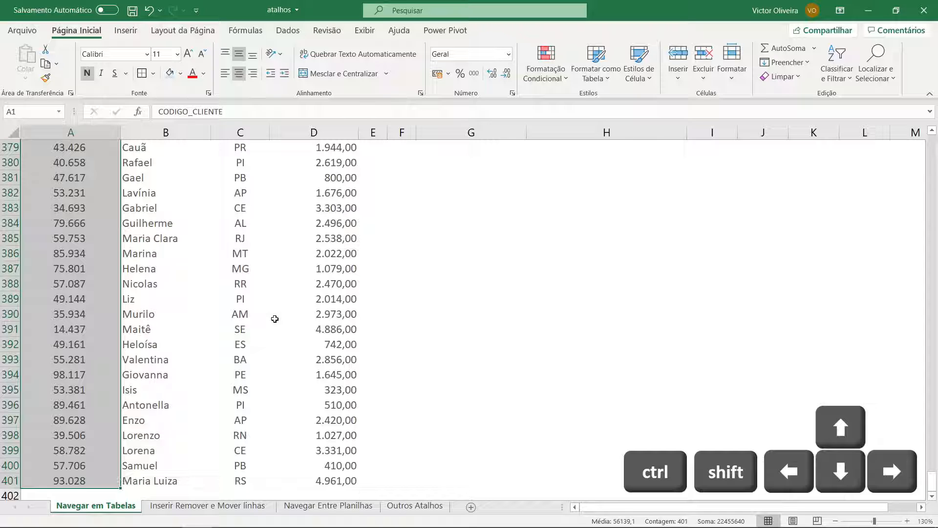
key(ctrl+shift+Right)
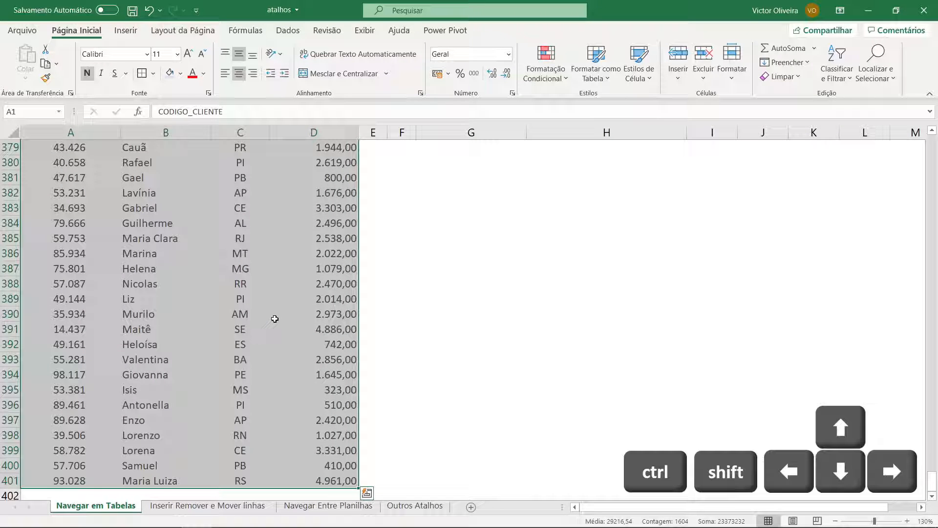
Insert a new column E directly after the VALOR_COMPRA column
key(ctrl+Up)
key(Right)
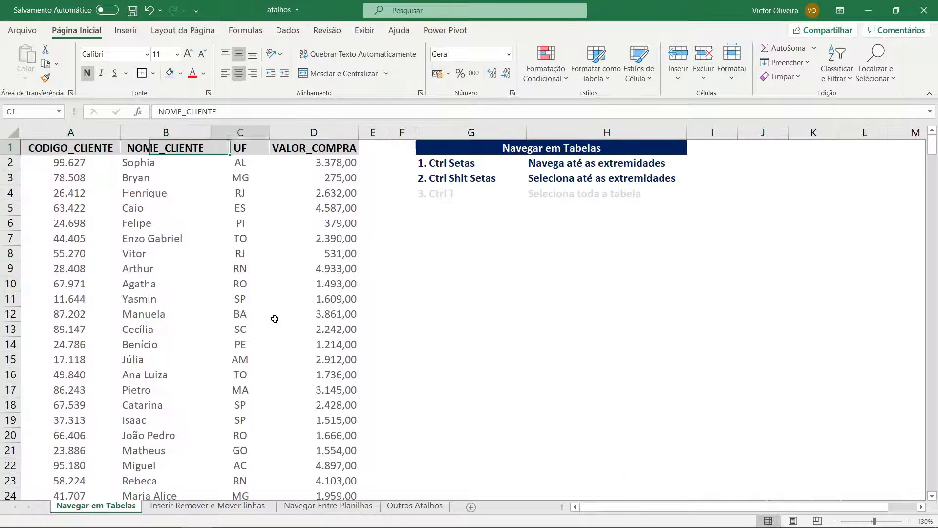
key(Right)
key(Right)
key(Right)
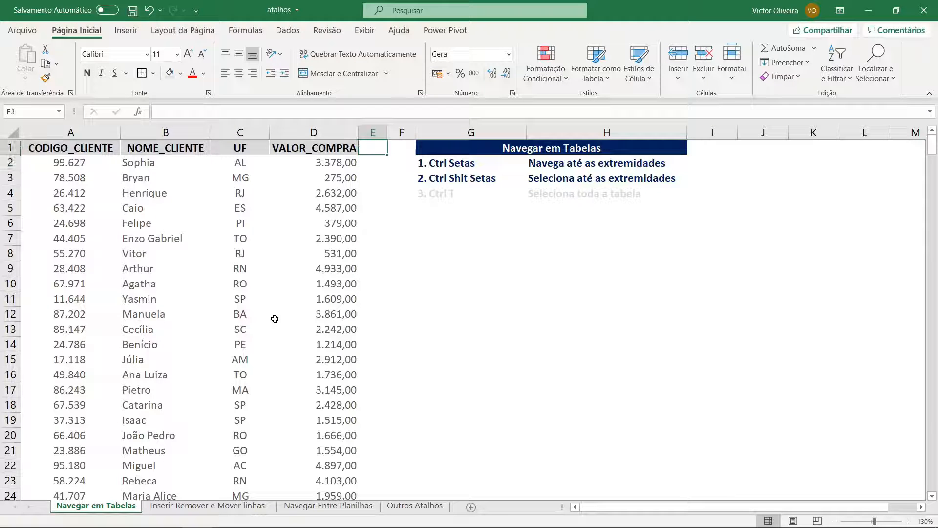
key(ctrl+space)
key(ctrl+plus)
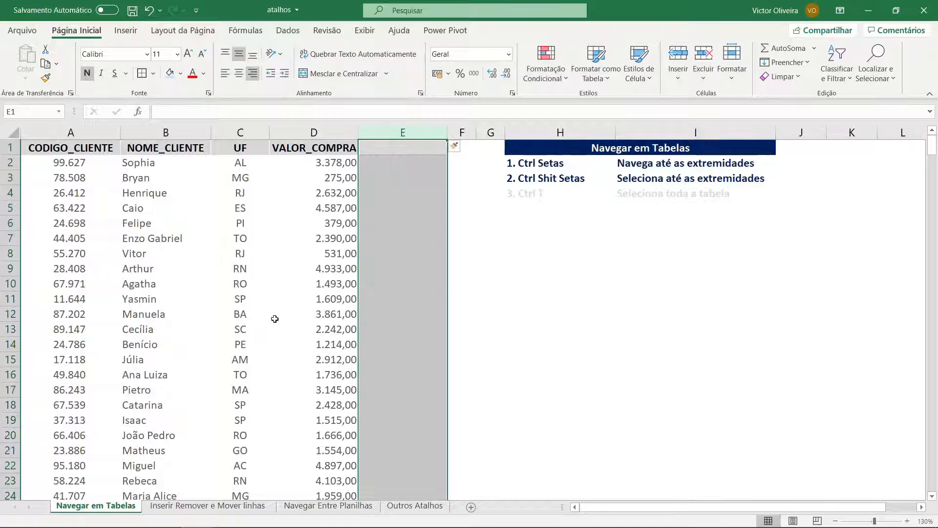
Enter the header VALOR_COMPRA_DESCONTO in E1 and fit column E's width to it
key(Down)
key(Up)
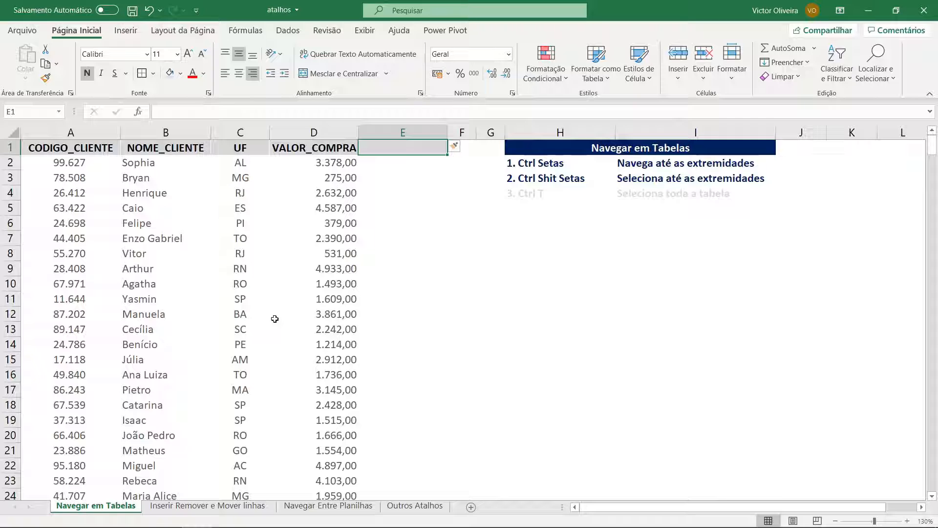
text(VALOR_COMPRA)
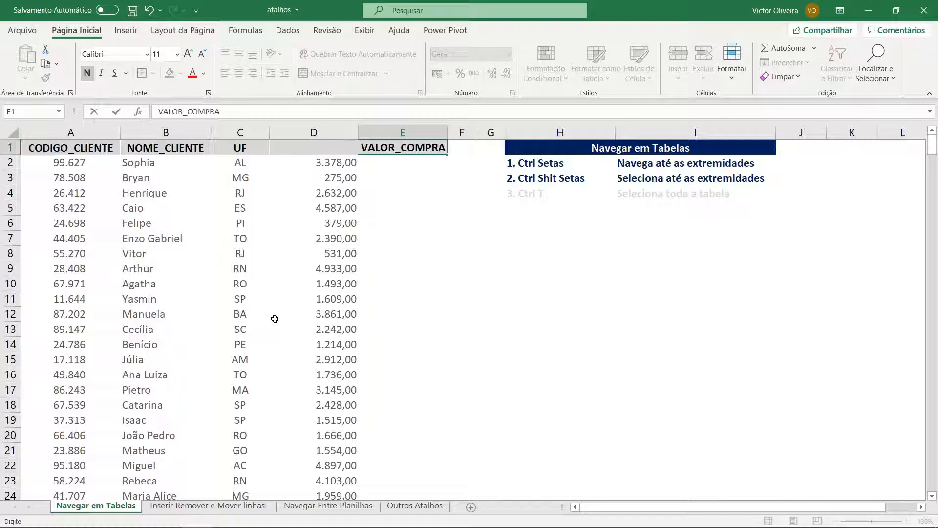
text(_DESCONTO)
key(Return)
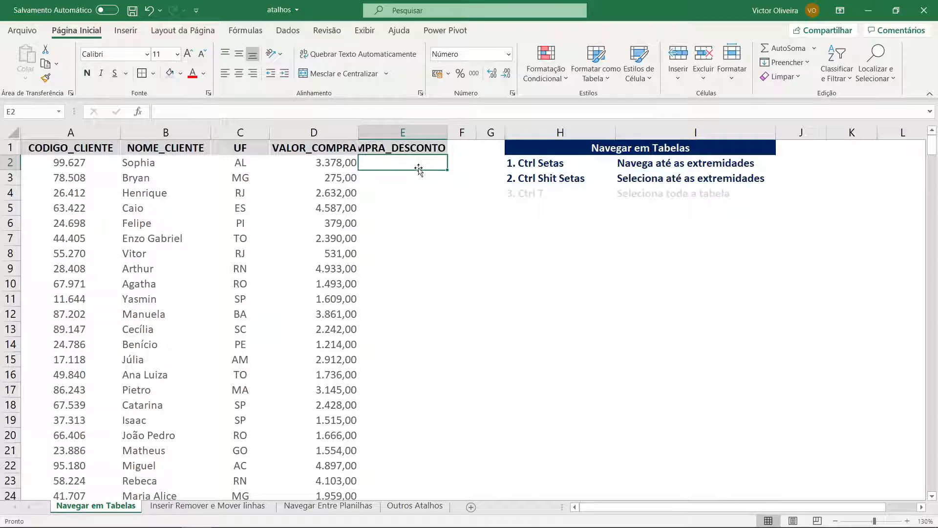
double_click(449, 128)
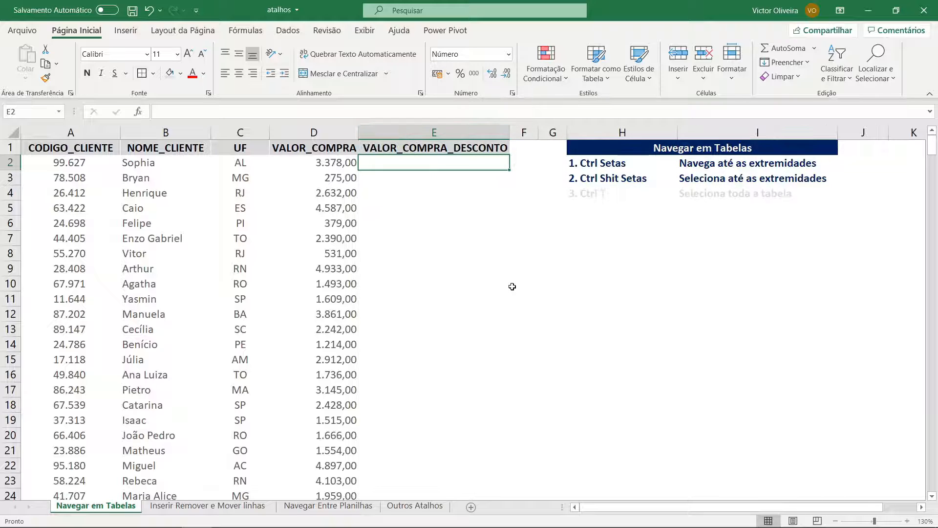
Enter the discount formula =D2*0,9 in cell E2
text(=)
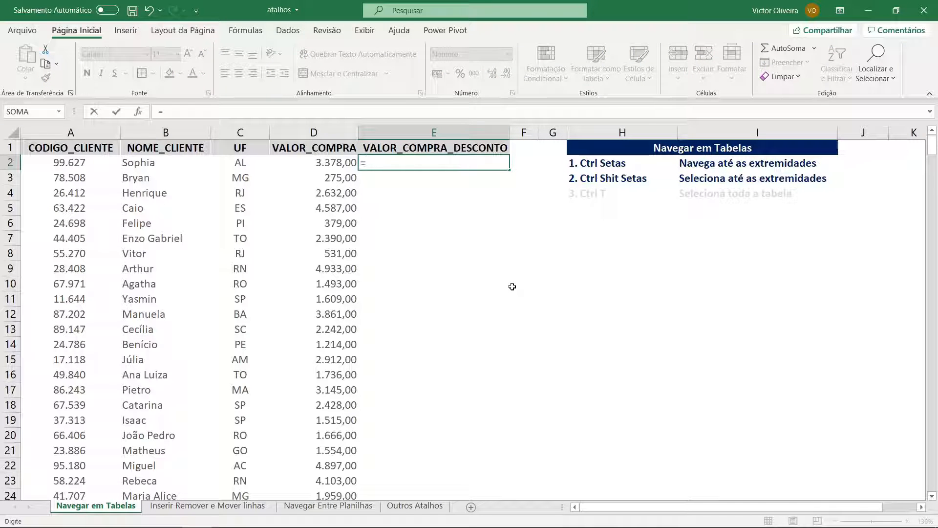
key(Left)
text(*0,9)
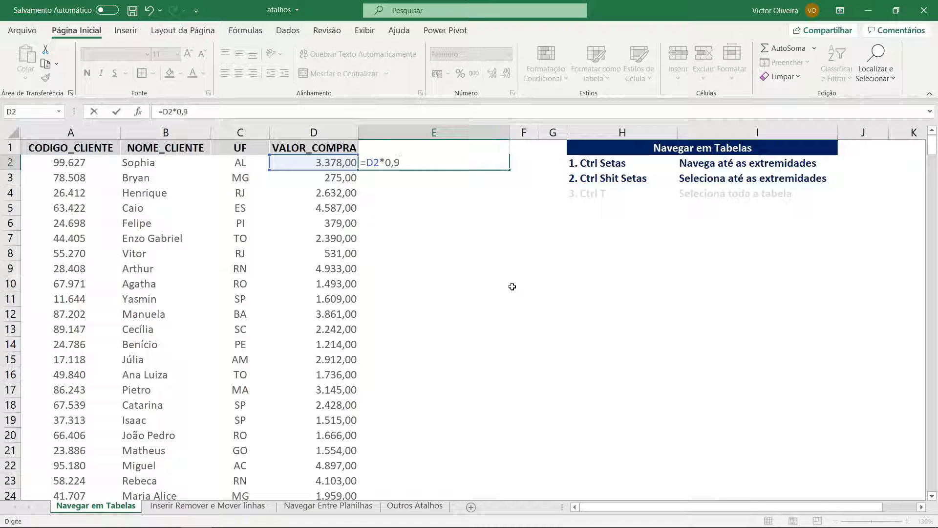
key(Return)
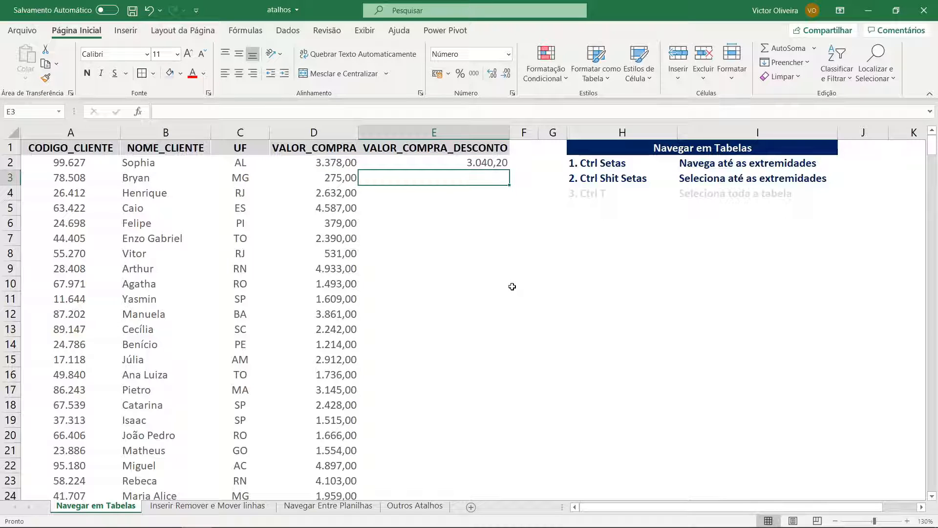
key(Up)
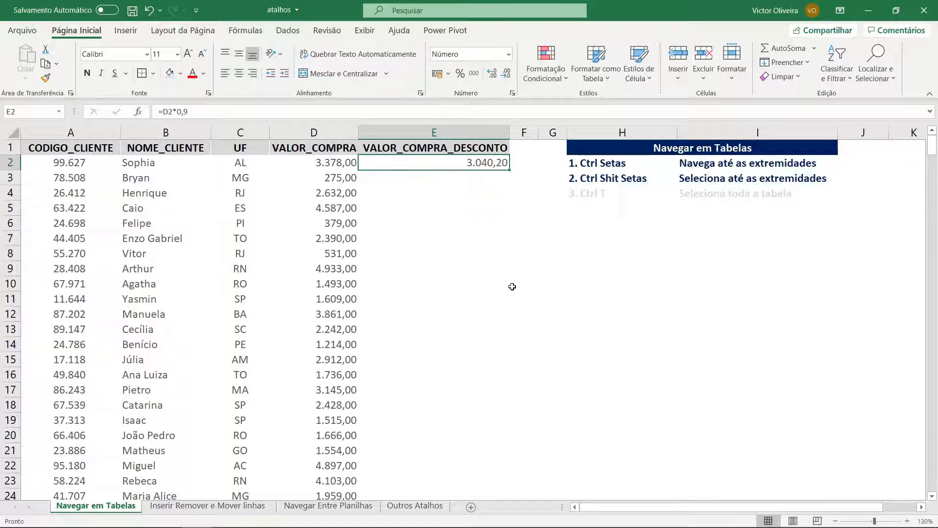
key(Left)
key(Down)
key(Down)
key(Down)
key(Down)
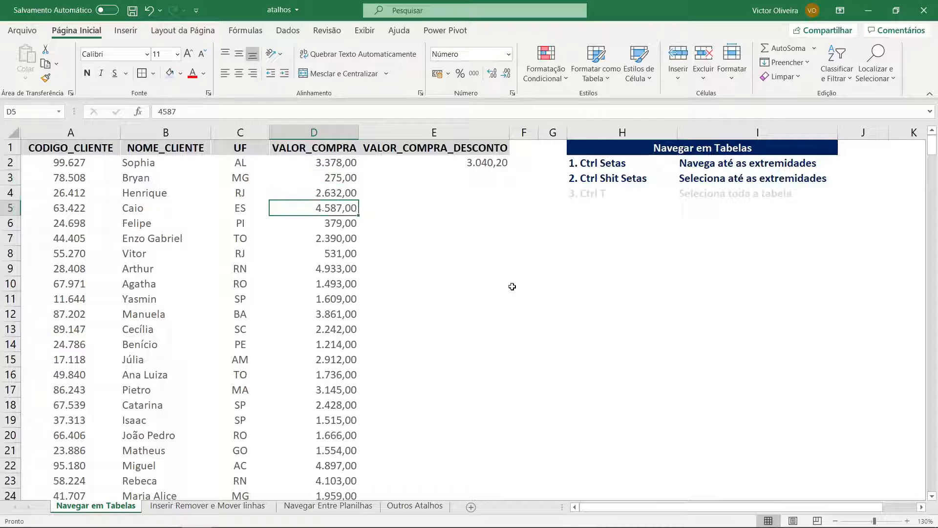
key(Up)
key(Up)
key(Up)
key(Up)
key(Right)
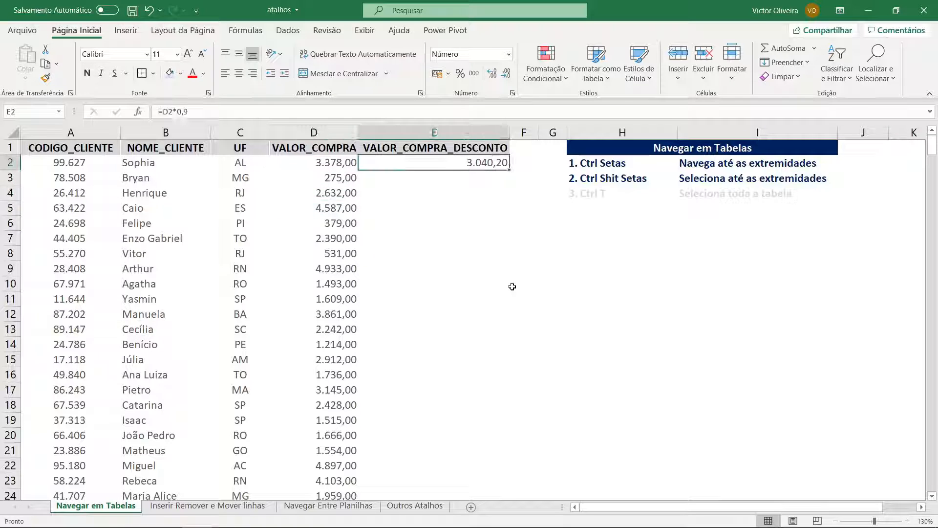
Fill the discount formula from E2 down to row 401 and check both ends of the column
double_click(509, 169)
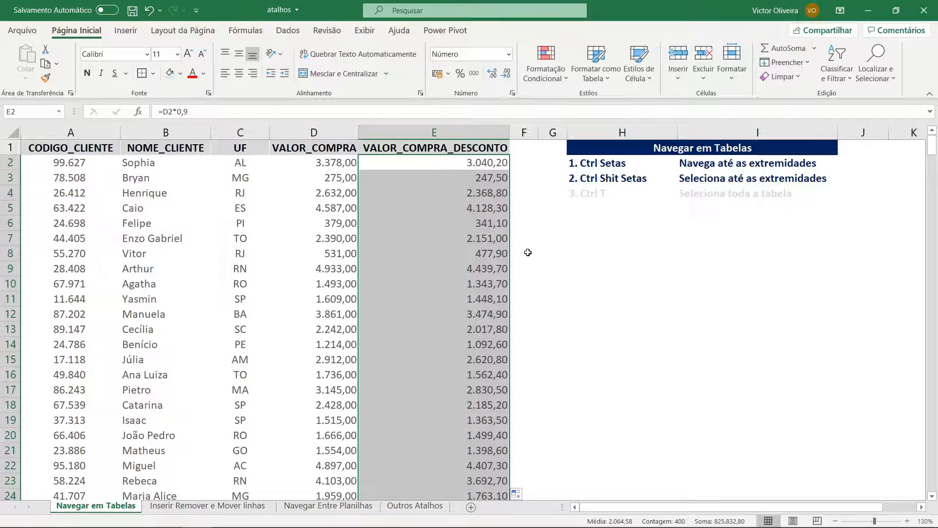
key(ctrl+Down)
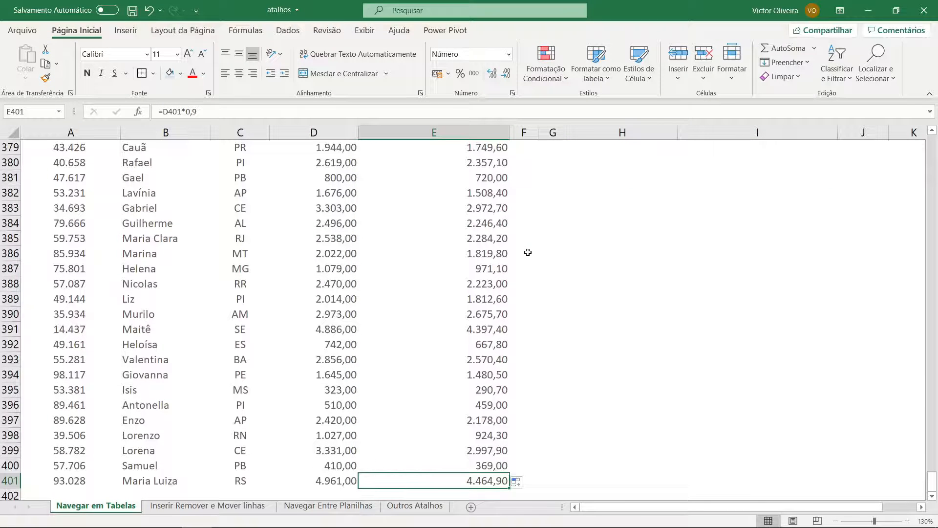
key(ctrl+Up)
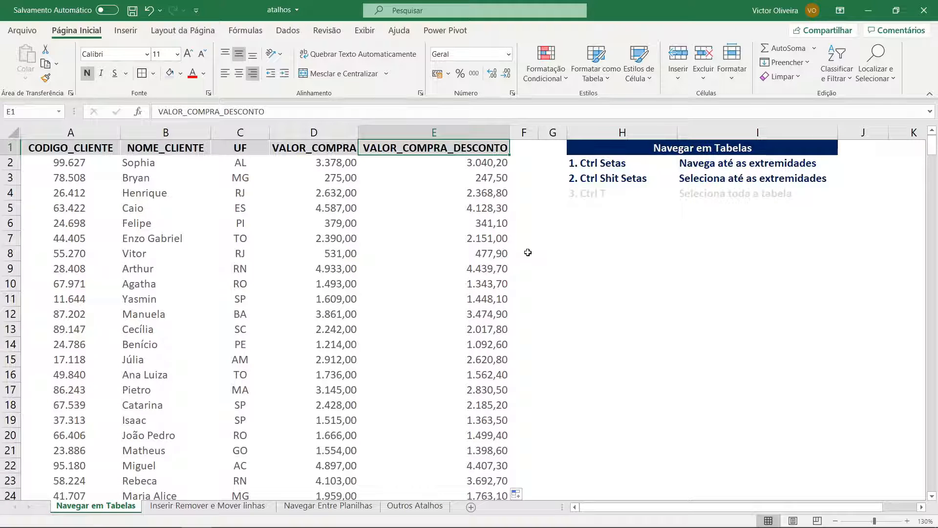
key(ctrl+shift+Down)
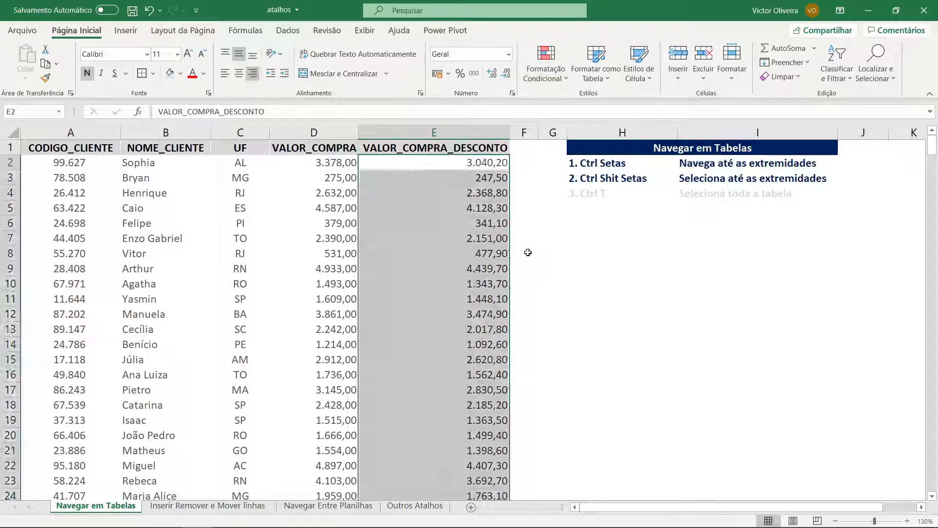
Undo the fill of the discount formula and return to E2
key(ctrl+z)
key(Left)
key(Right)
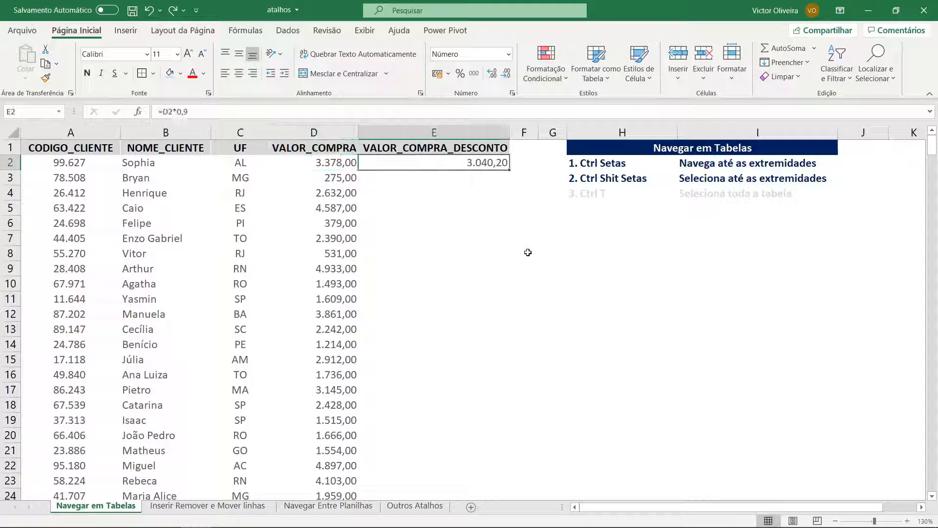
Copy the formula in E2, paste it over E2:E401 and return to E2
key(ctrl+c)
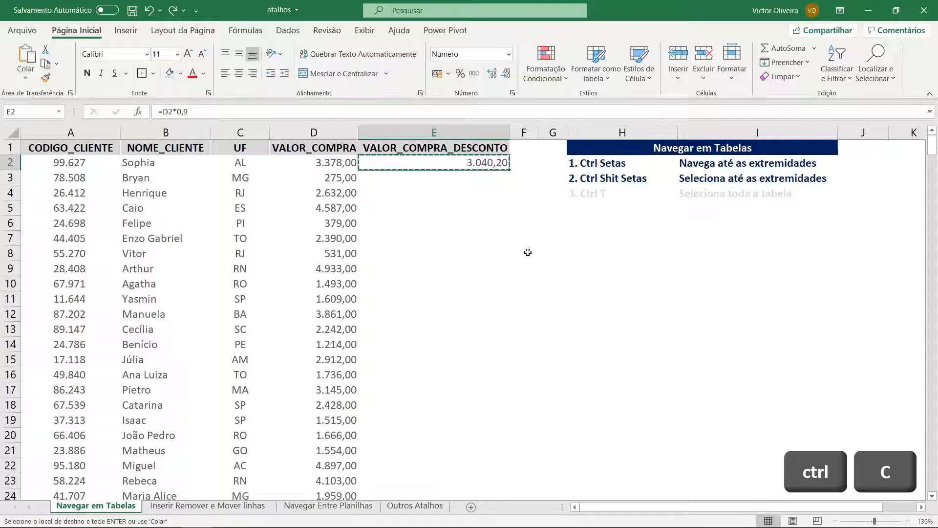
key(Left)
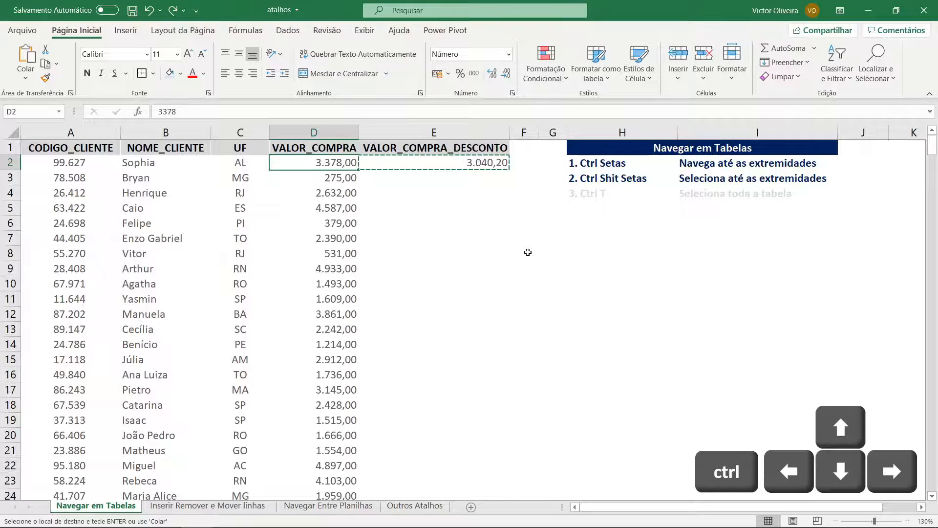
key(ctrl+Down)
key(Right)
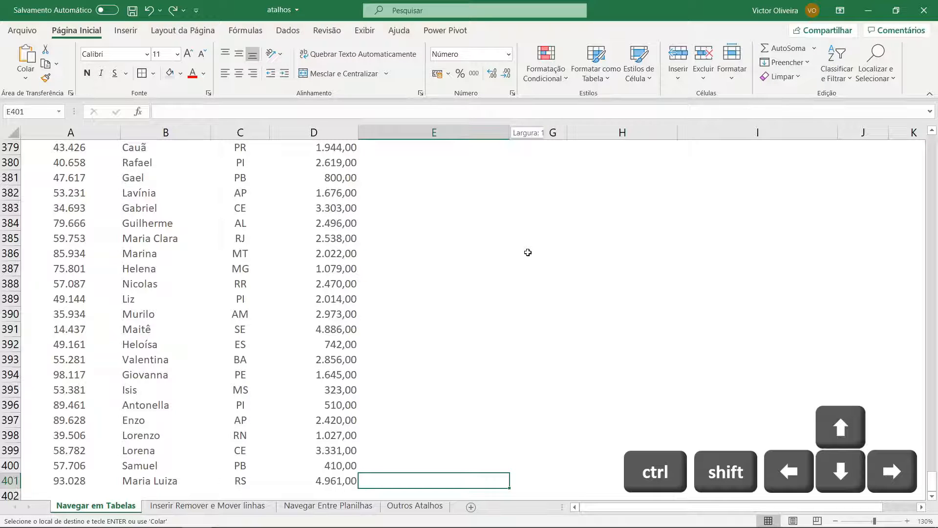
key(ctrl+shift+Up)
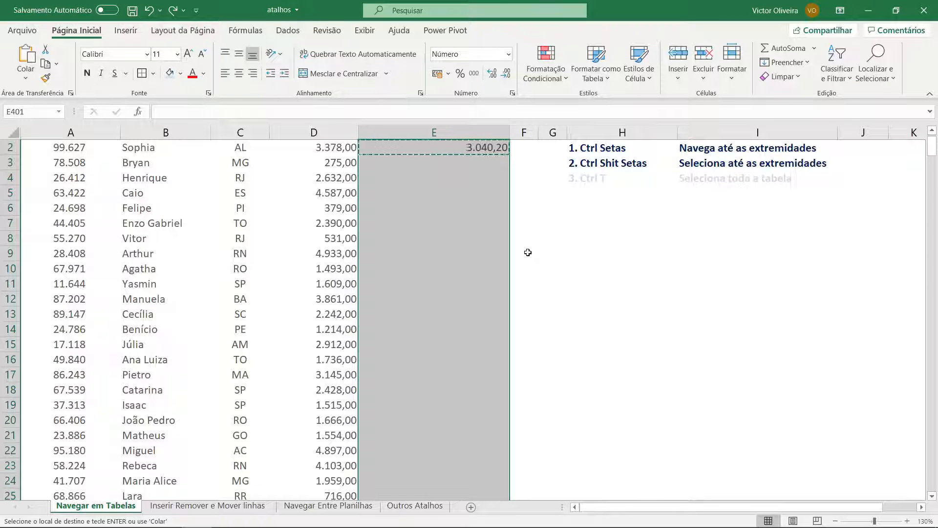
key(ctrl+v)
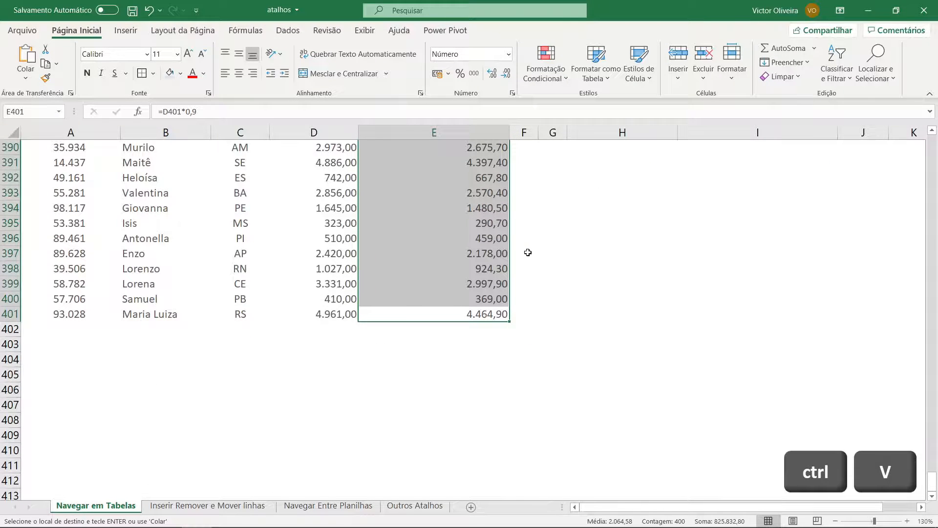
key(ctrl+Up)
key(Down)
key(Left)
key(Right)
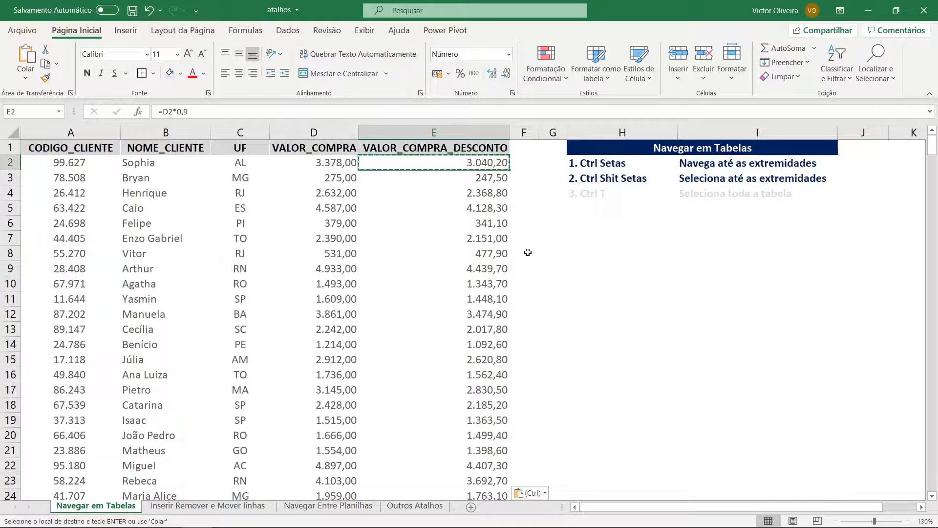
Copy the formatting of H3:I3 onto H4:I4 in the shortcut list
key(Left)
key(Right)
key(Right)
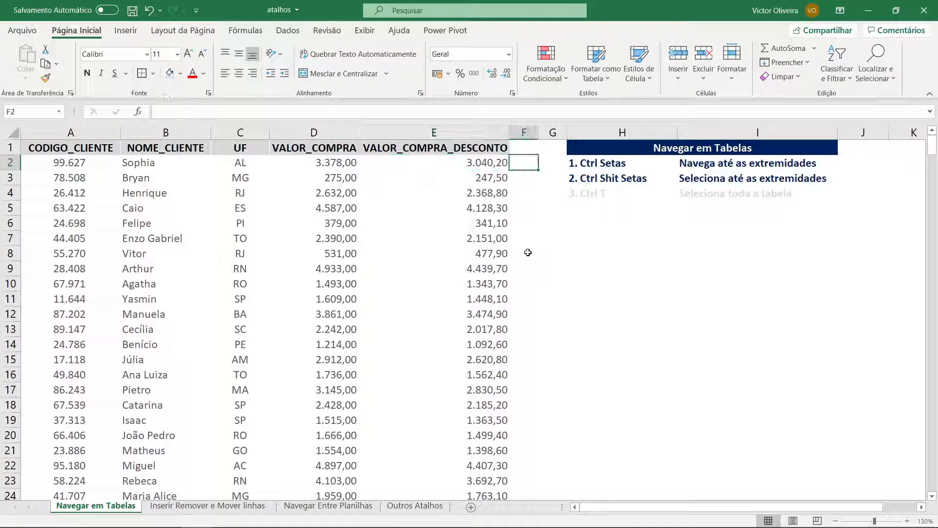
key(Right)
key(Down)
key(Right)
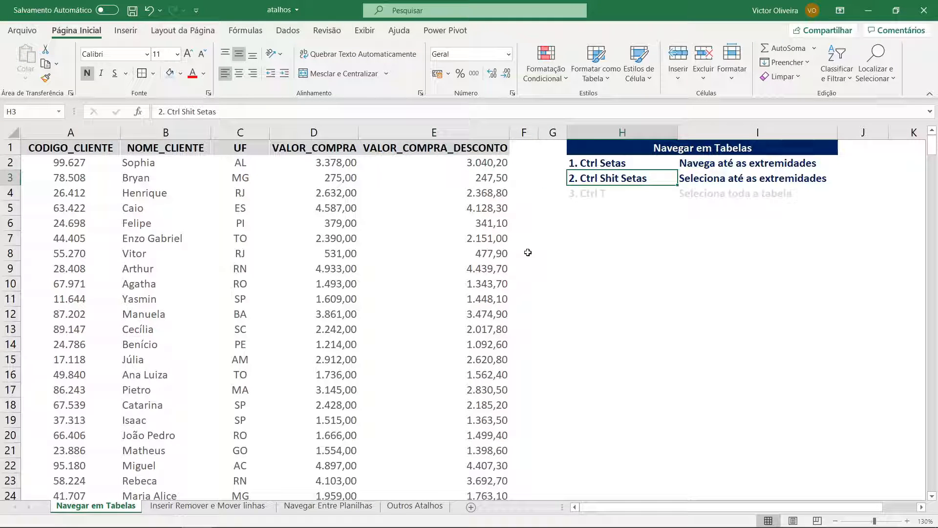
key(shift+Right)
key(ctrl+q)
key(Escape)
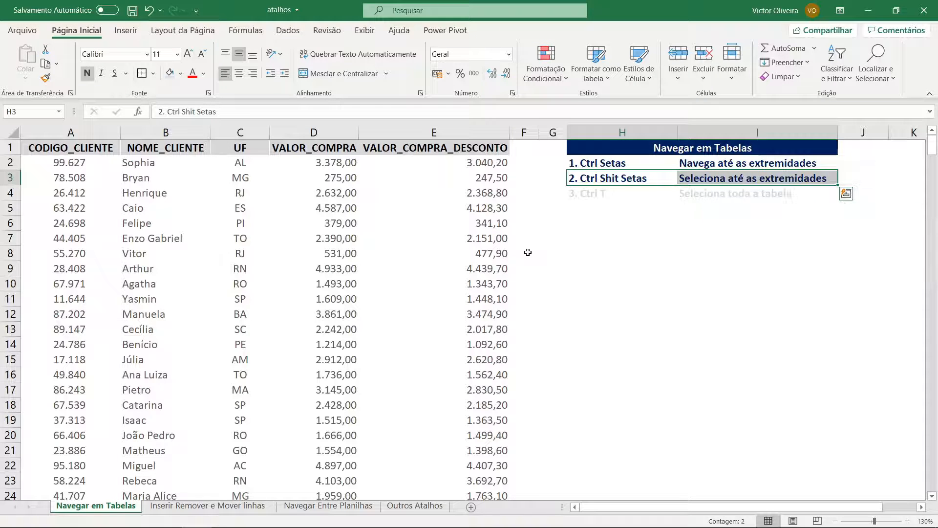
key(alt)
key(Escape)
key(Down)
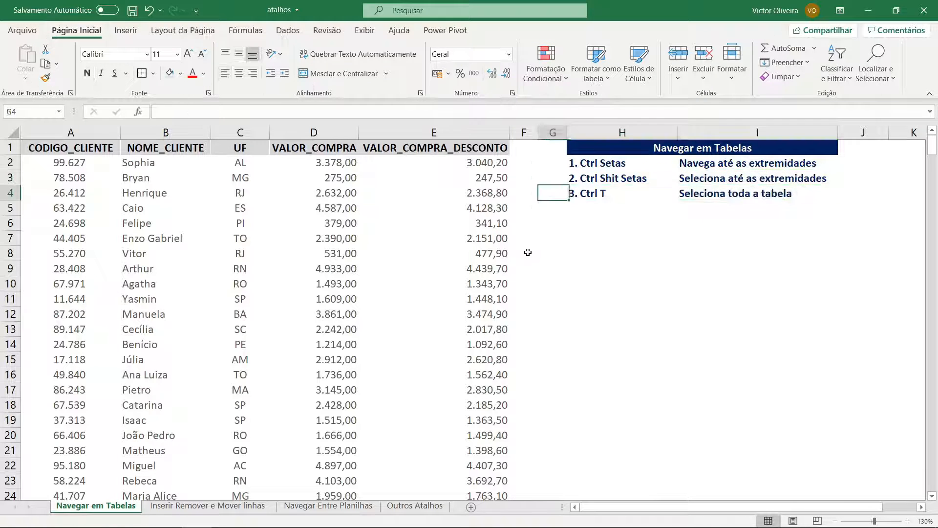
Select the entire customer table starting from cell B4
key(Left)
key(Left)
key(Left)
key(Left)
key(Left)
key(Left)
key(Left)
key(Up)
key(Down)
key(Right)
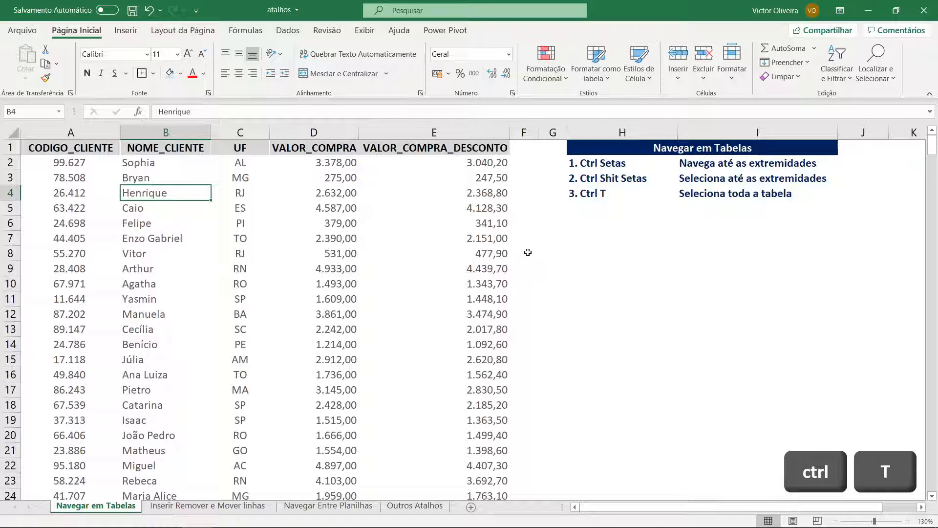
key(ctrl+t)
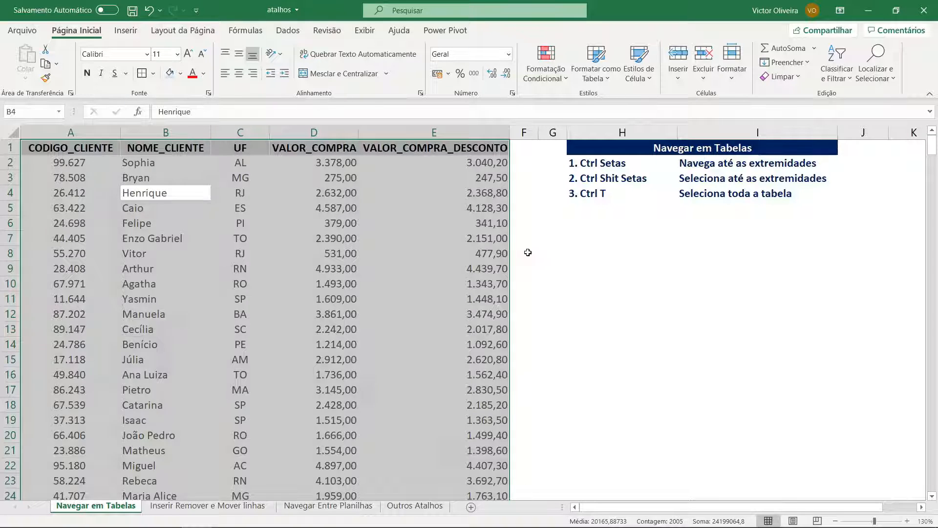
Switch to the "Inserir Remover e Mover linhas" sheet and select the whole UF column C from cell C2
key(ctrl+Page_Down)
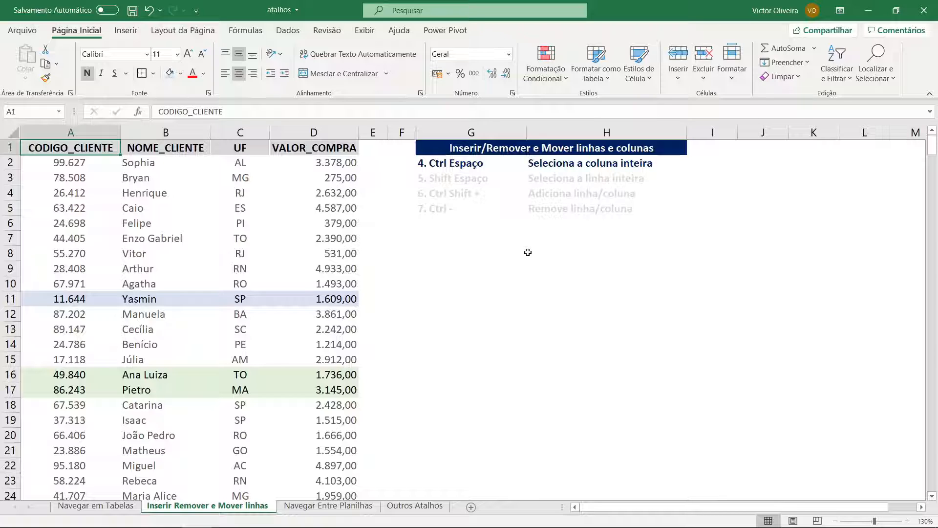
key(Right)
key(Right)
key(Down)
key(Right)
key(Right)
key(Right)
key(Right)
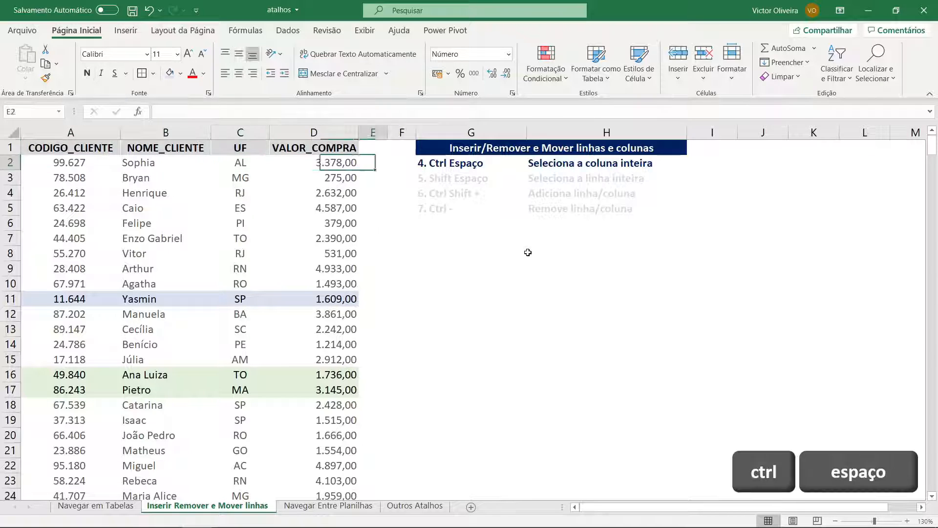
key(Left)
key(Left)
key(Left)
key(Left)
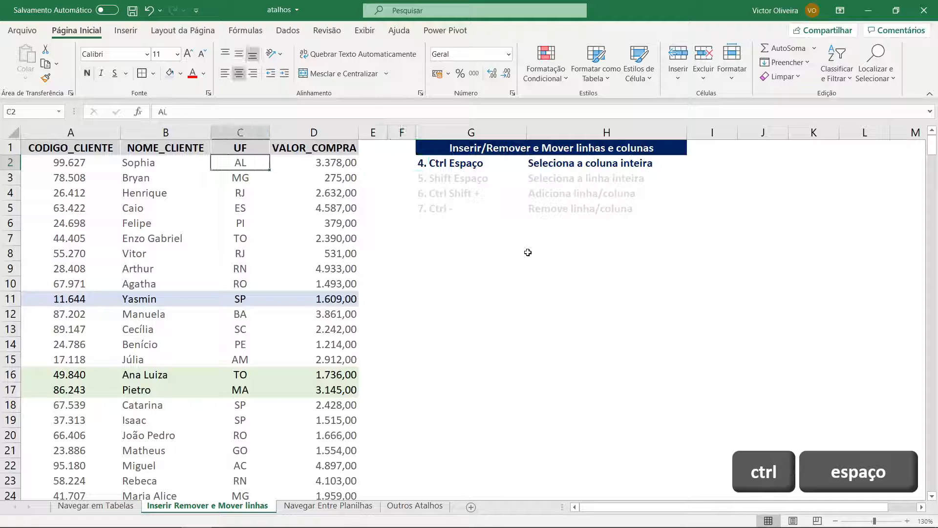
key(ctrl+space)
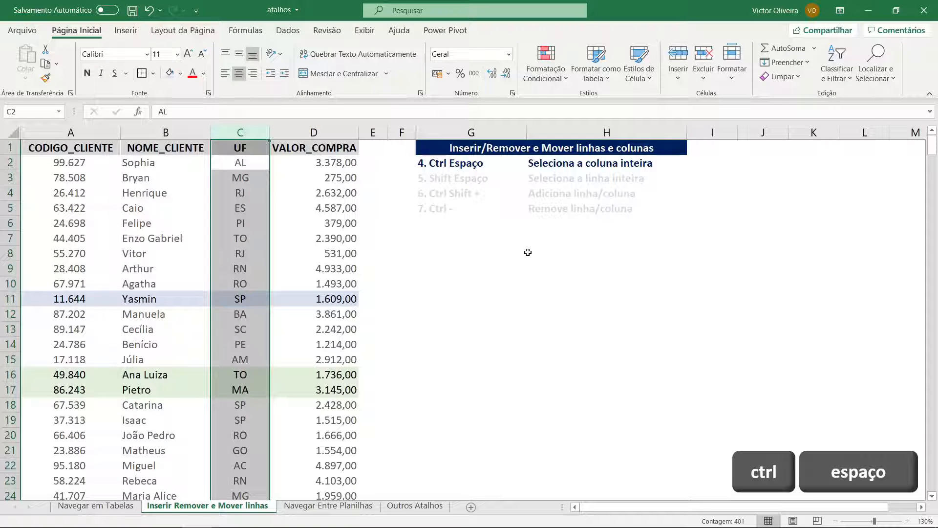
Copy the formatting of G2:H2 onto G3:H3 in the shortcut list
key(Right)
key(Right)
key(Right)
key(Right)
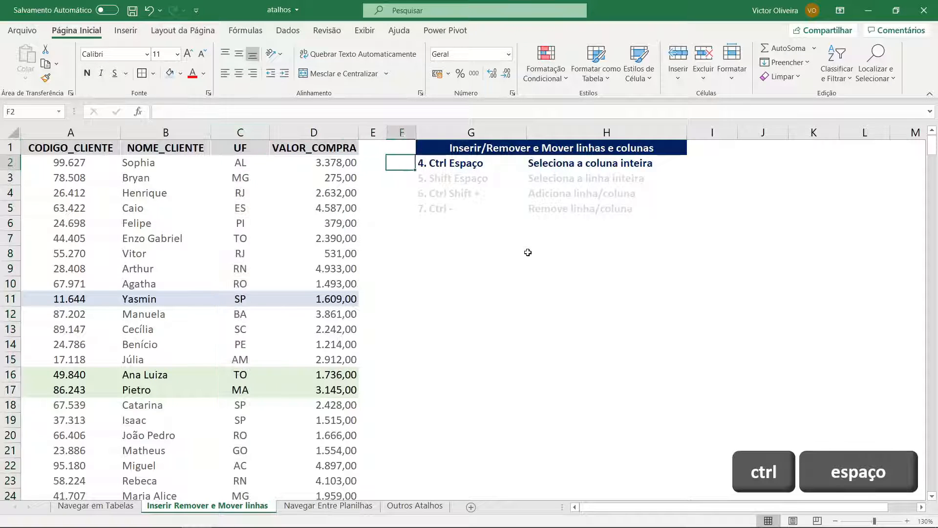
key(shift+Right)
key(alt)
key(i)
key(i)
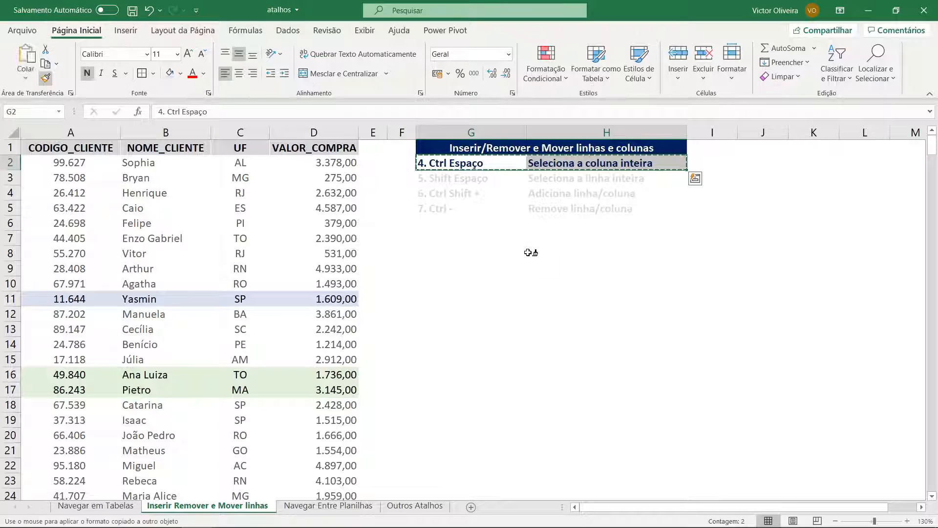
key(Down)
key(Return)
Select the whole of row 8 starting from cell C8 in the UF column
key(Left)
key(Left)
key(Left)
key(Left)
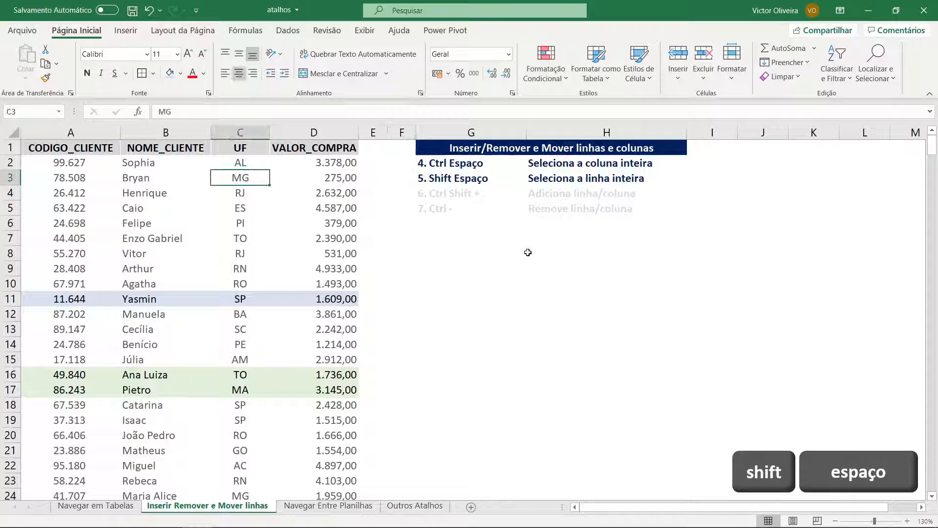
key(Down)
key(Down)
key(Down)
key(Down)
key(Down)
key(shift+space)
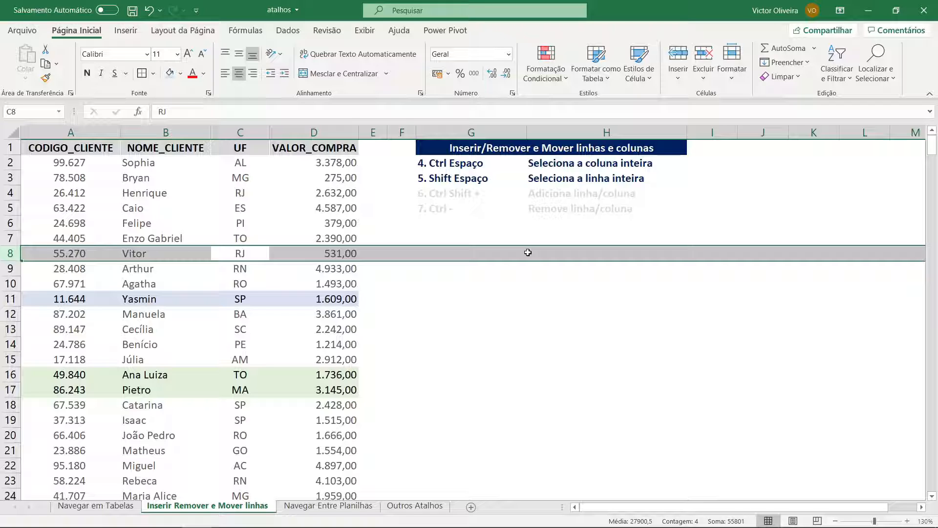
Copy the formatting of G3:H3 onto G4:H4 in the shortcut list
key(Up)
key(Up)
key(Up)
key(Up)
key(Right)
key(Right)
key(Right)
key(Right)
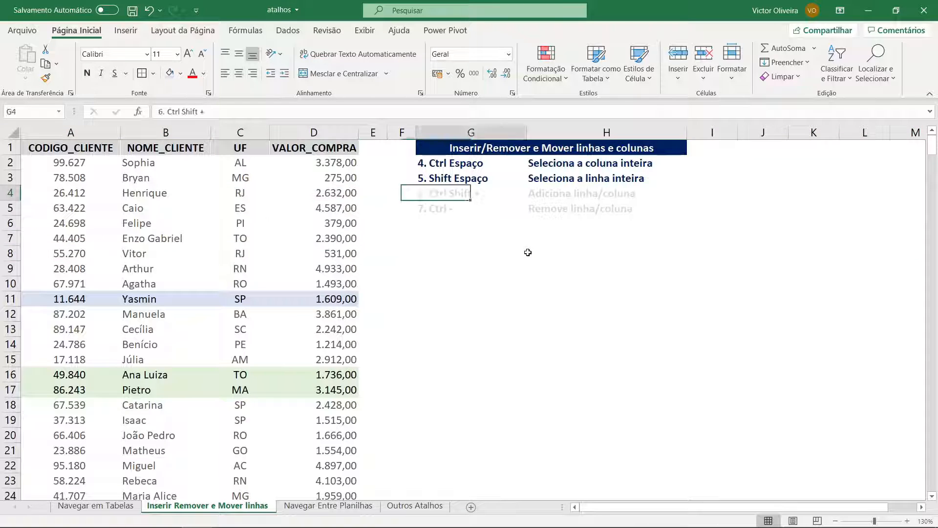
key(Right)
key(Left)
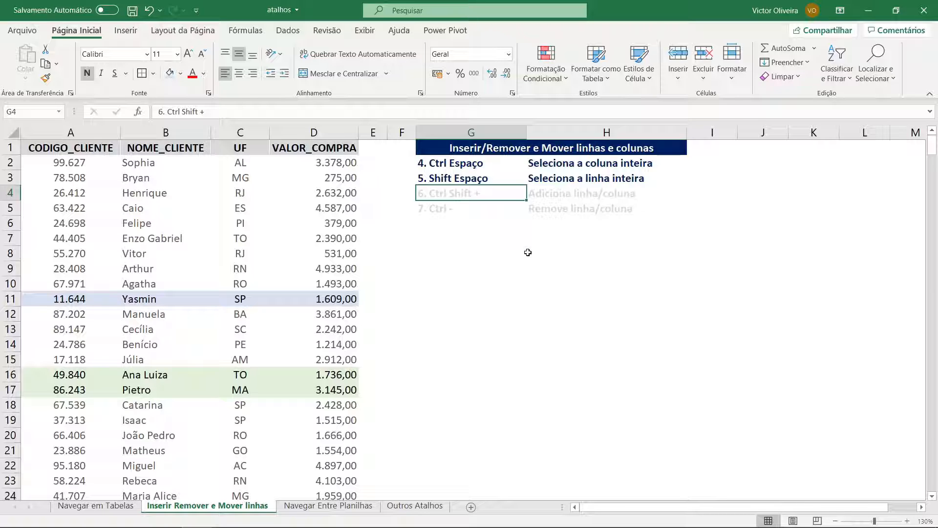
key(Up)
key(shift+Right)
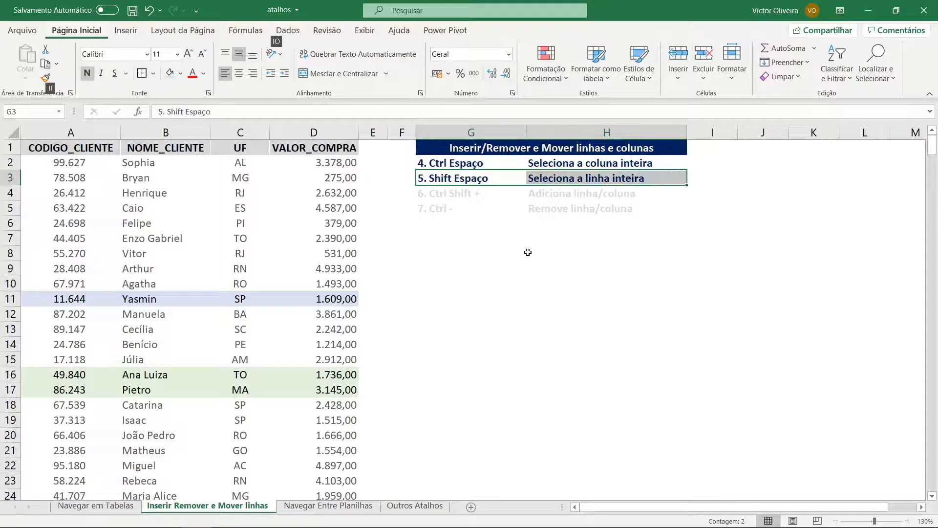
key(Down)
key(Left)
key(Left)
key(Left)
key(Left)
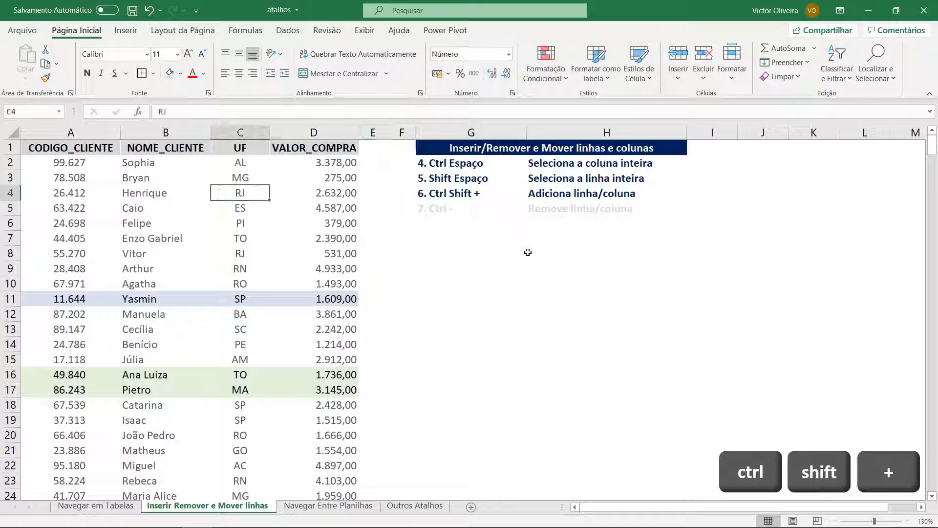
key(Left)
key(Right)
key(Right)
key(Right)
key(Right)
key(Right)
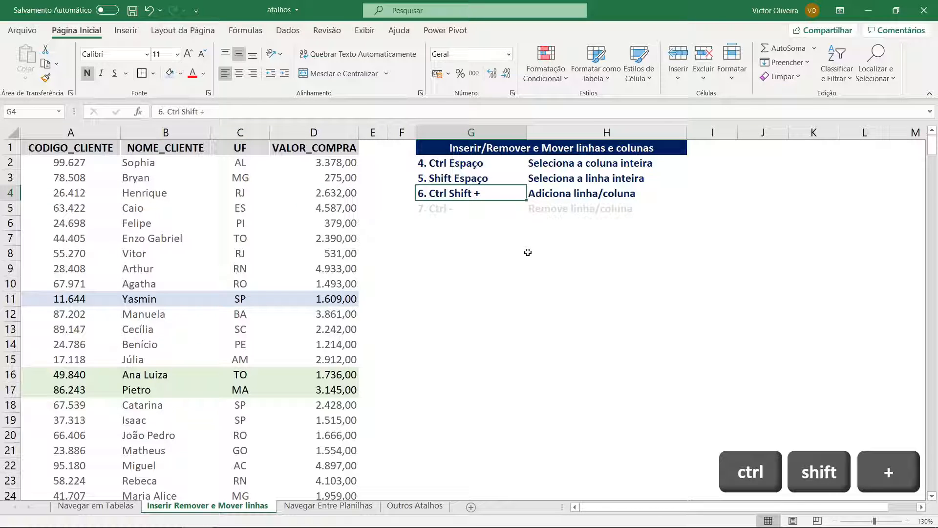
Insert one blank column before the NOME_CLIENTE column and undo the insertion
key(Left)
key(Left)
key(Left)
key(Left)
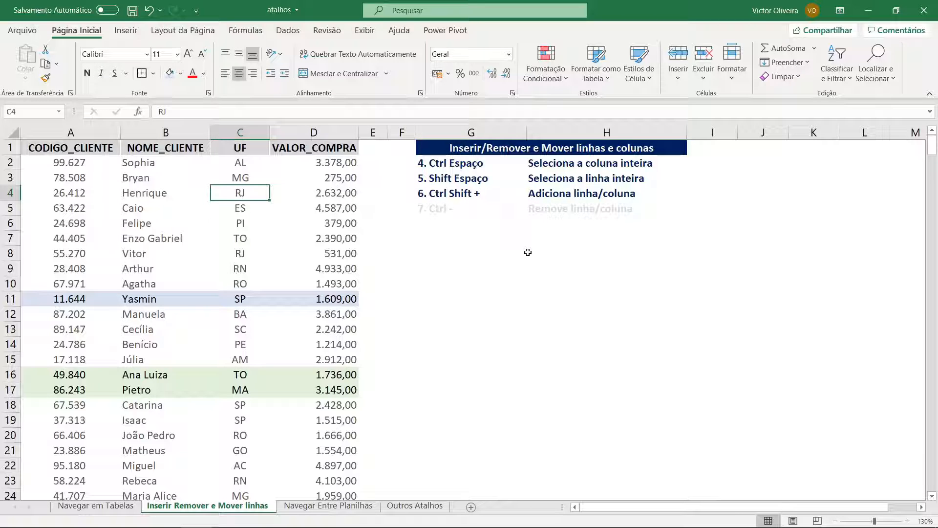
key(Left)
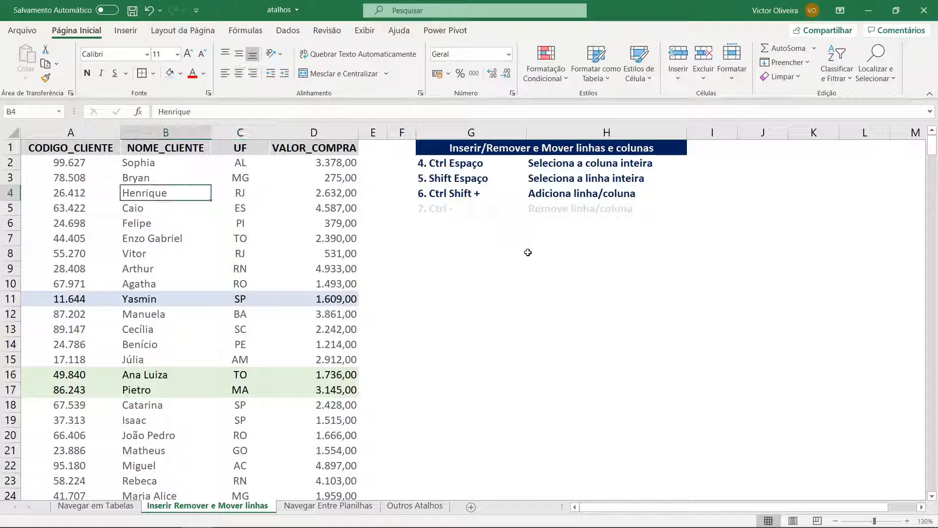
key(ctrl+space)
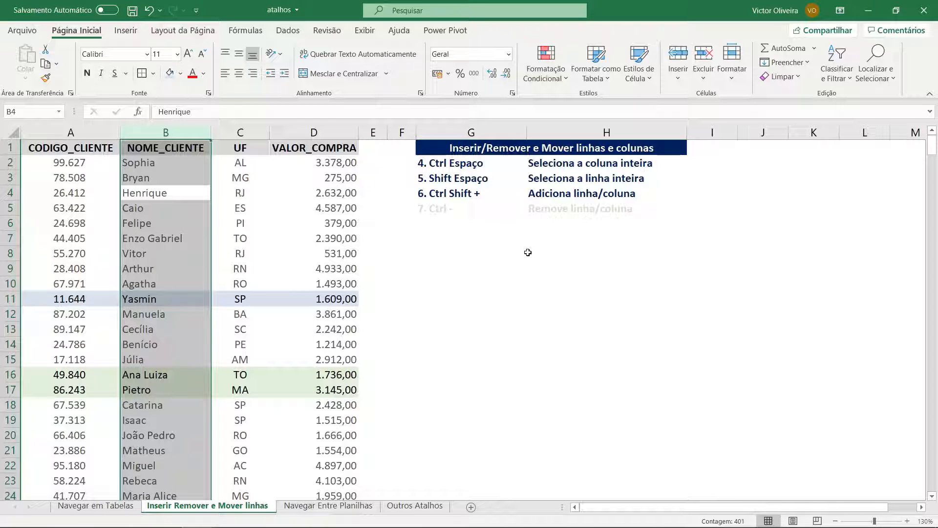
right_click(128, 132)
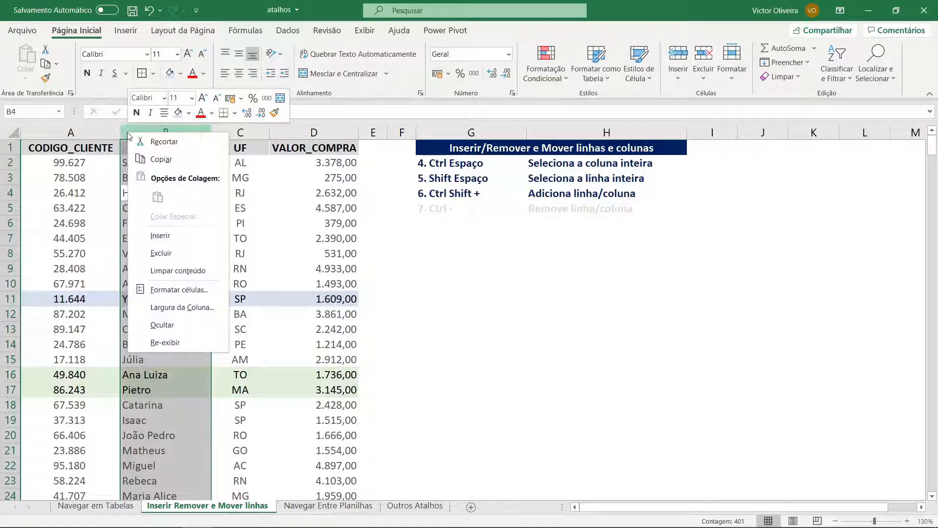
click(194, 235)
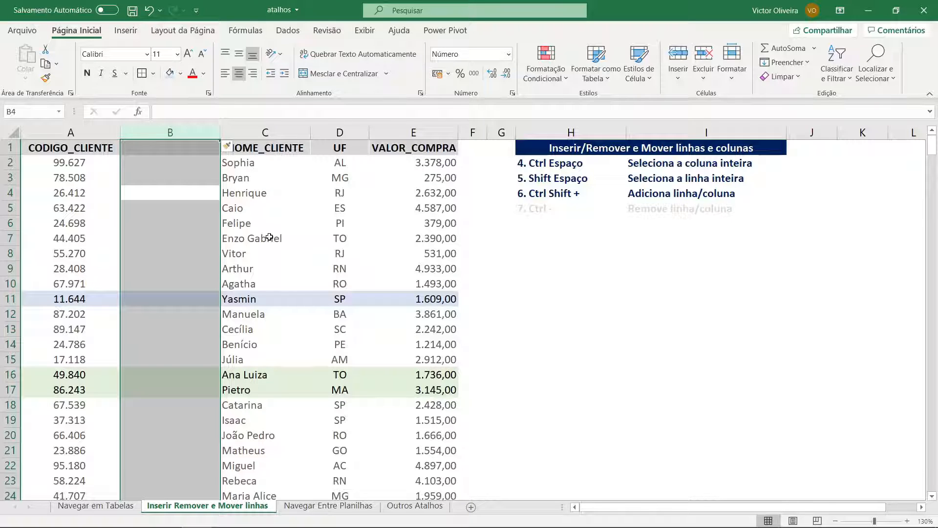
key(ctrl+z)
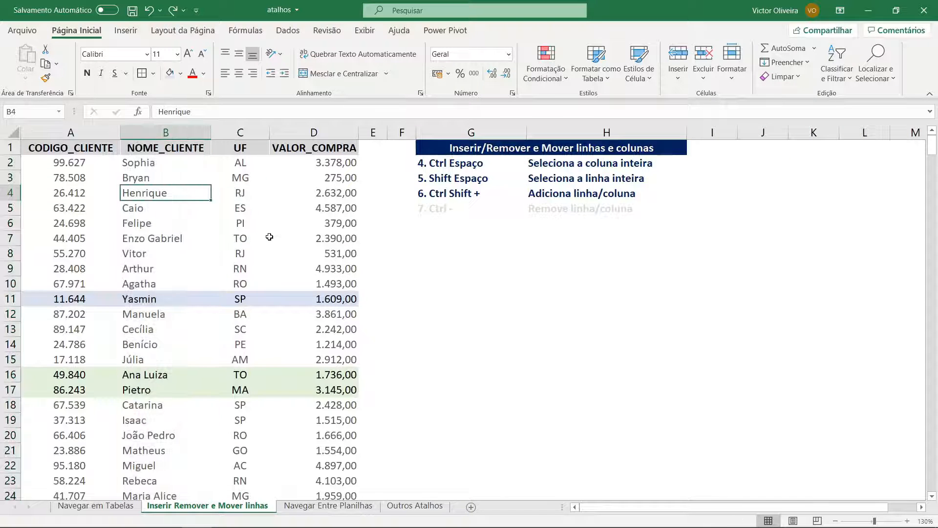
Insert two blank columns before the NOME_CLIENTE column
key(ctrl+space)
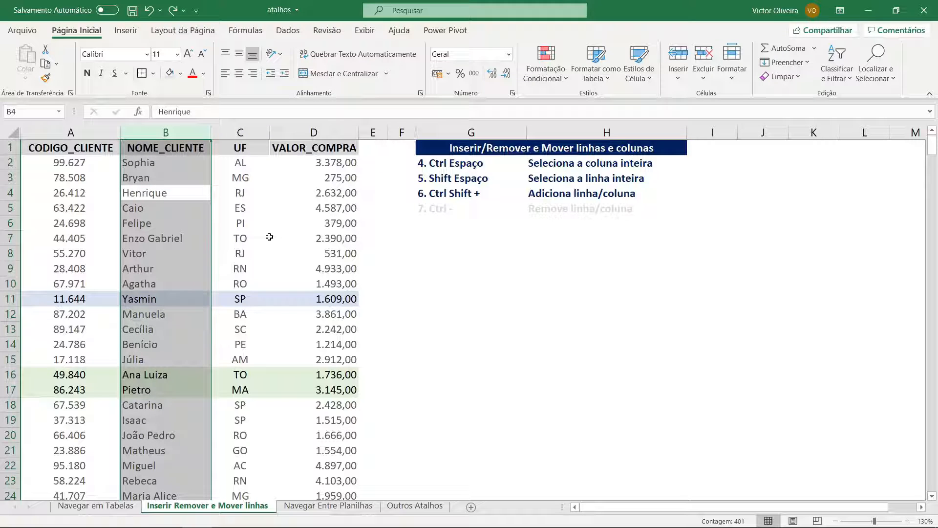
key(ctrl+shift+plus)
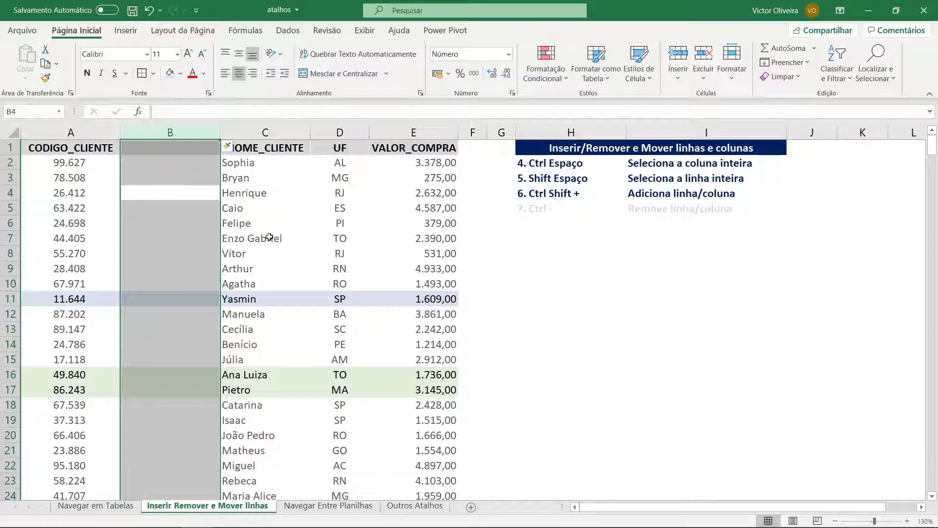
key(ctrl+shift+plus)
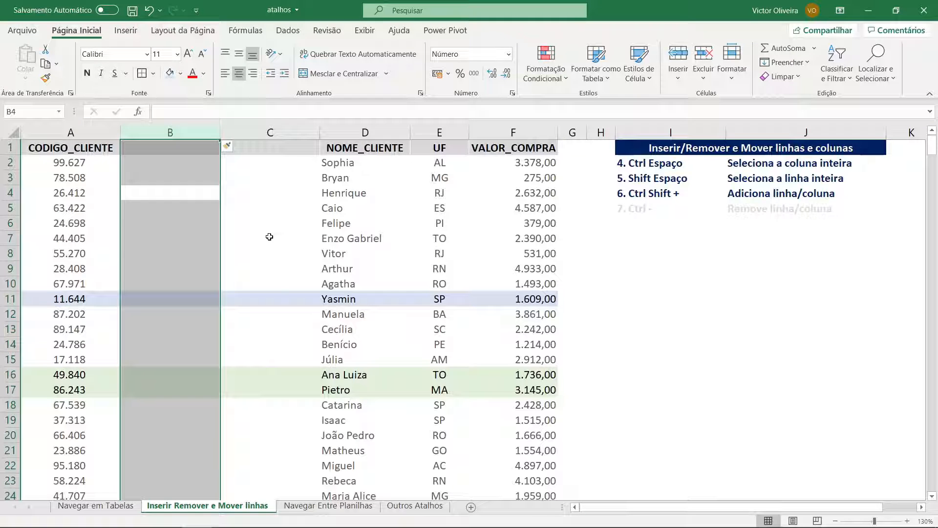
Copy the formatting of I4:J4 onto I5:J5 in the shortcut list
key(Right)
key(Right)
key(Right)
key(Right)
key(Right)
key(Right)
key(Right)
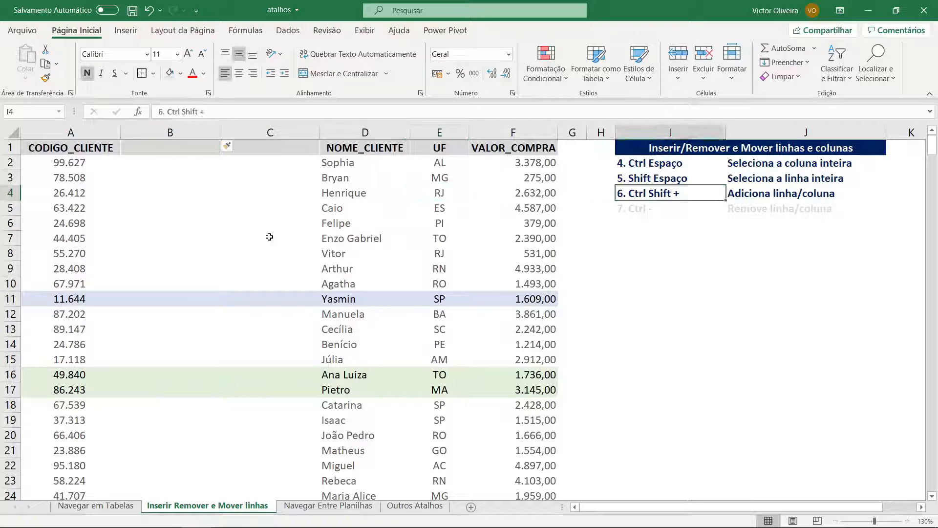
key(shift+Right)
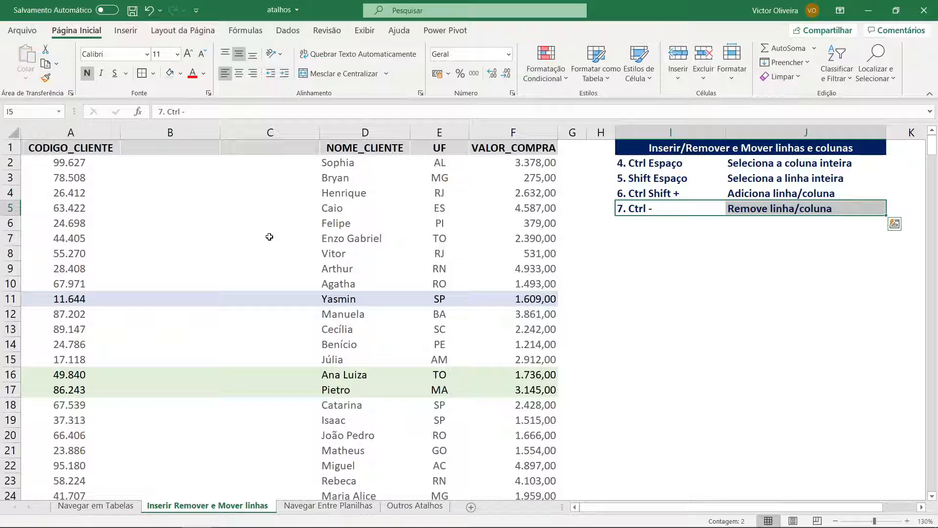
Delete the two blank columns between CODIGO_CLIENTE and NOME_CLIENTE
key(Left)
key(Left)
key(Left)
key(Left)
key(Left)
key(Left)
key(Left)
key(ctrl+minus)
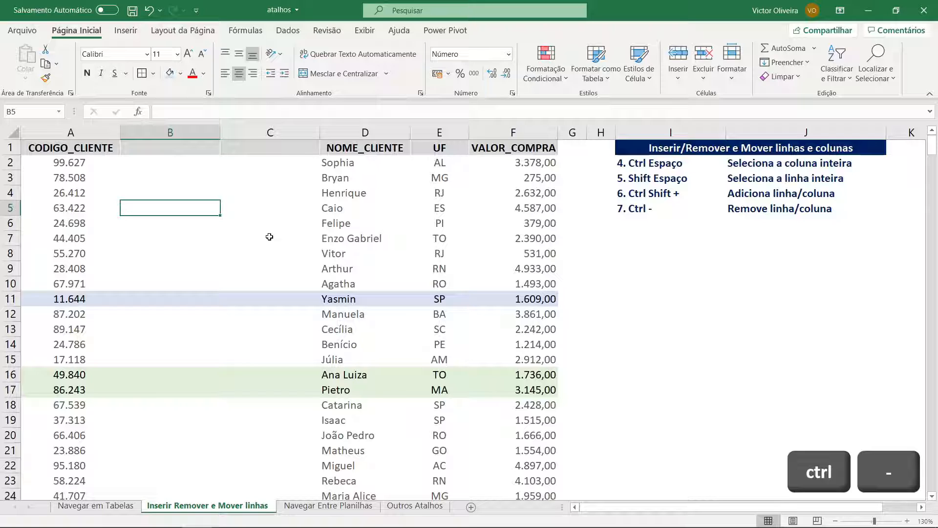
key(ctrl+space)
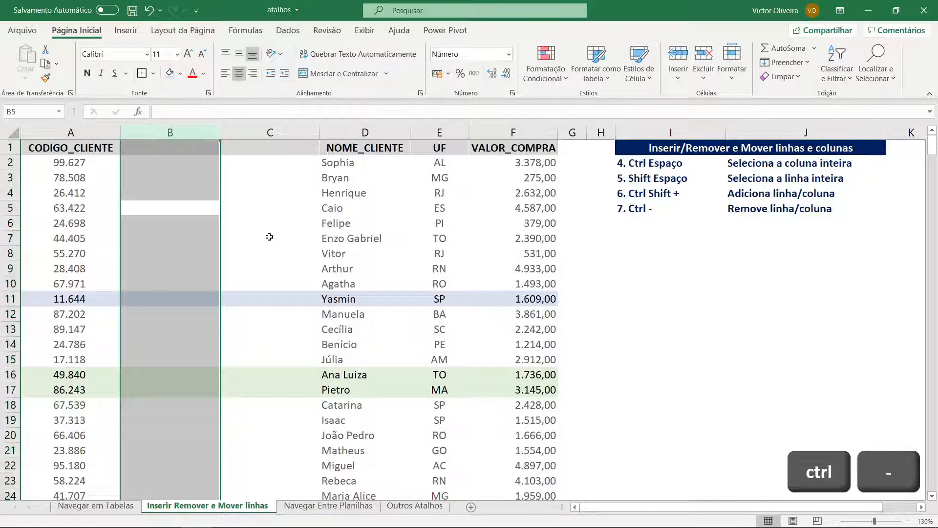
key(ctrl+minus)
key(ctrl+minus)
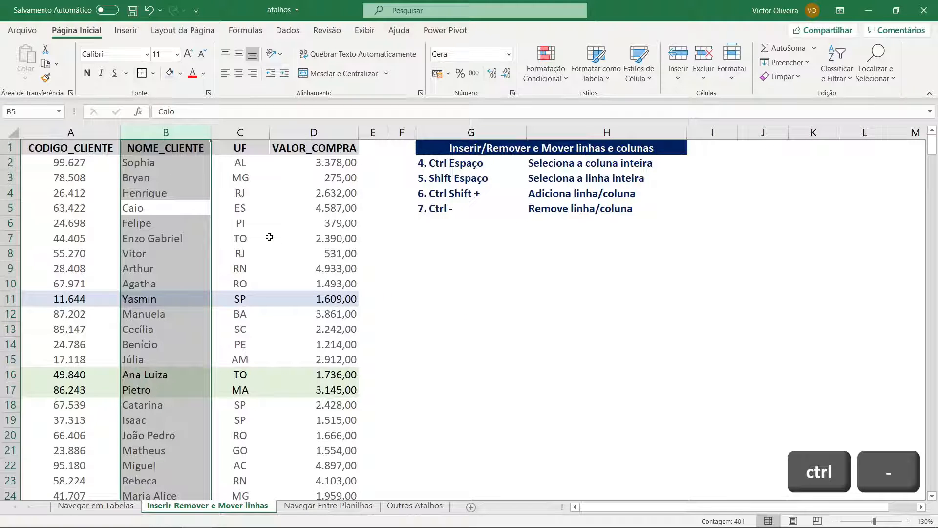
Insert two blank rows above row 8 of the customer table and delete them again
key(Down)
key(Down)
key(Down)
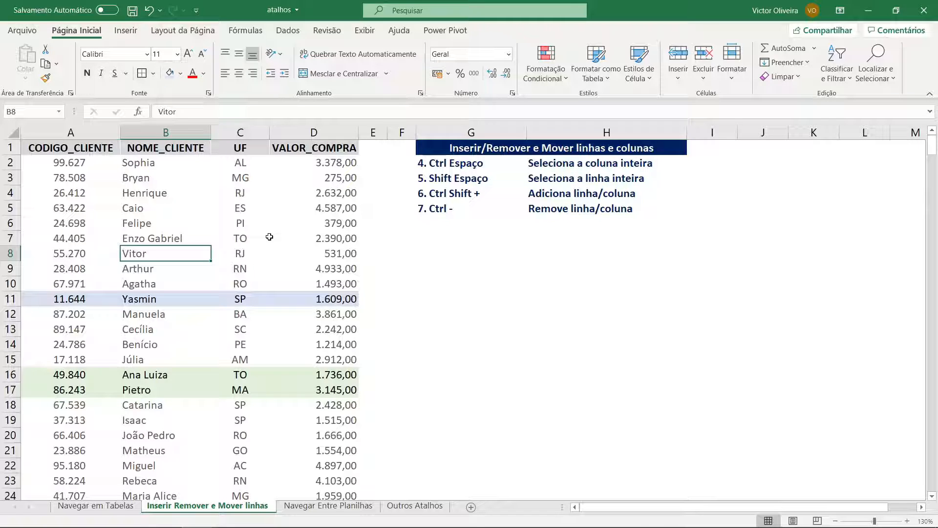
key(shift+space)
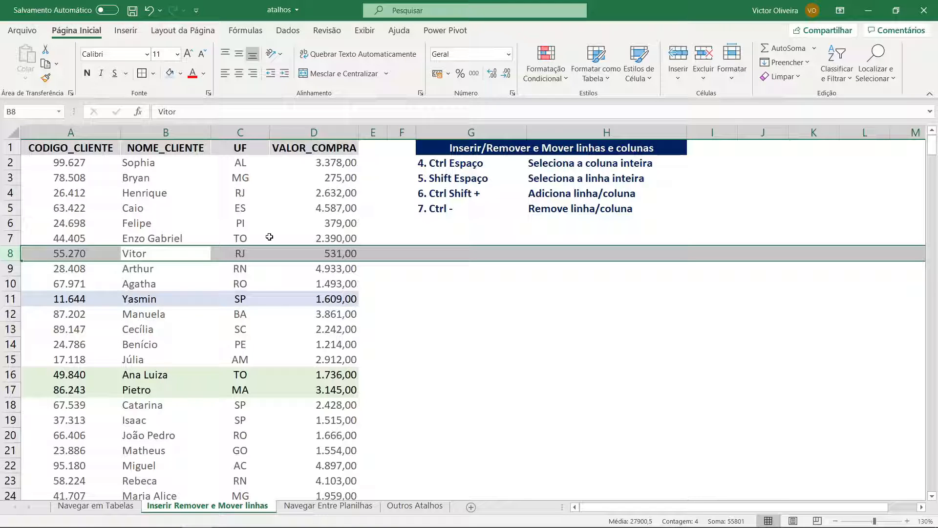
key(ctrl+shift+plus)
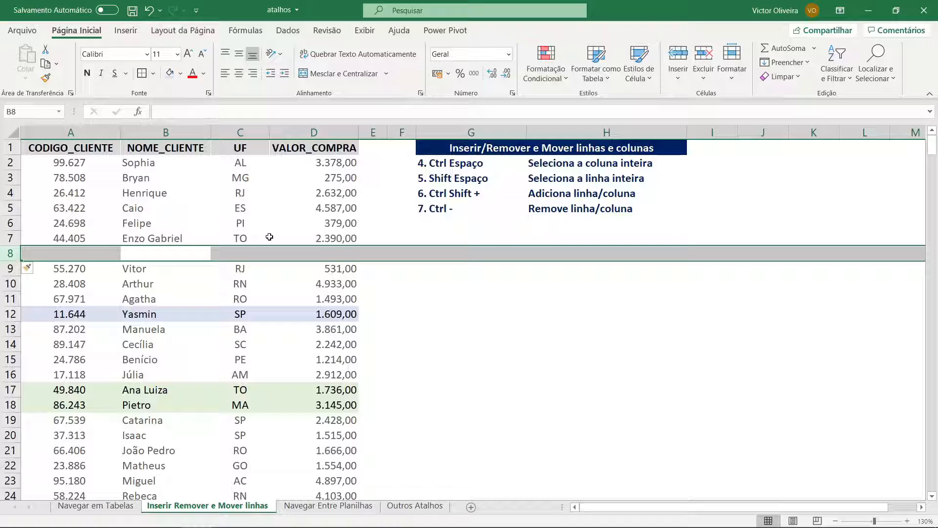
key(ctrl+shift+plus)
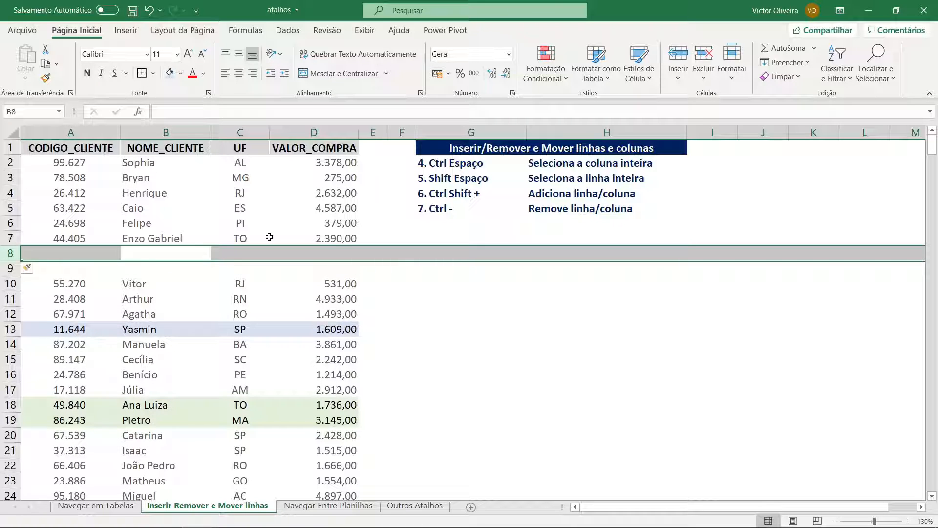
key(ctrl+minus)
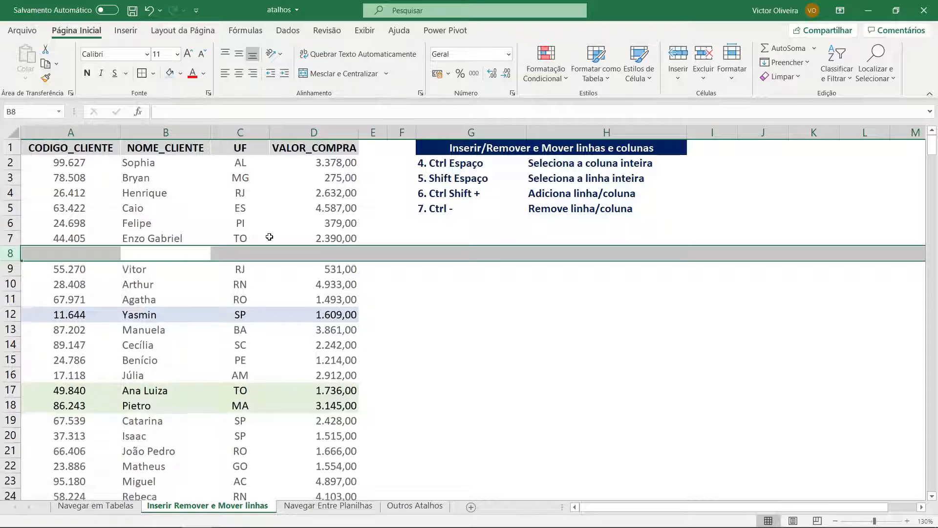
key(ctrl+minus)
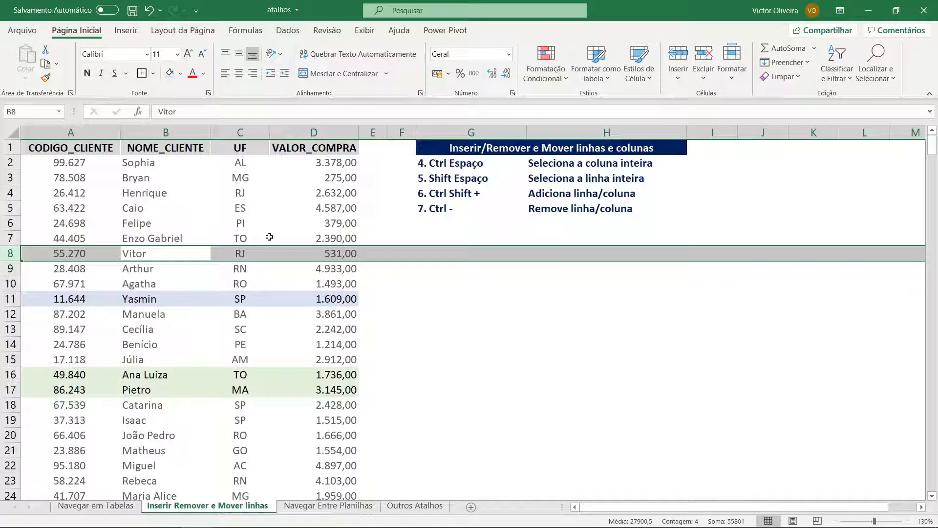
Delete the entire row 8 of the customer table
key(Down)
key(Up)
key(shift+space)
key(ctrl+minus)
Select the entire blue-highlighted row 10, followed by the entire green-highlighted row 16
key(Left)
key(Down)
key(Down)
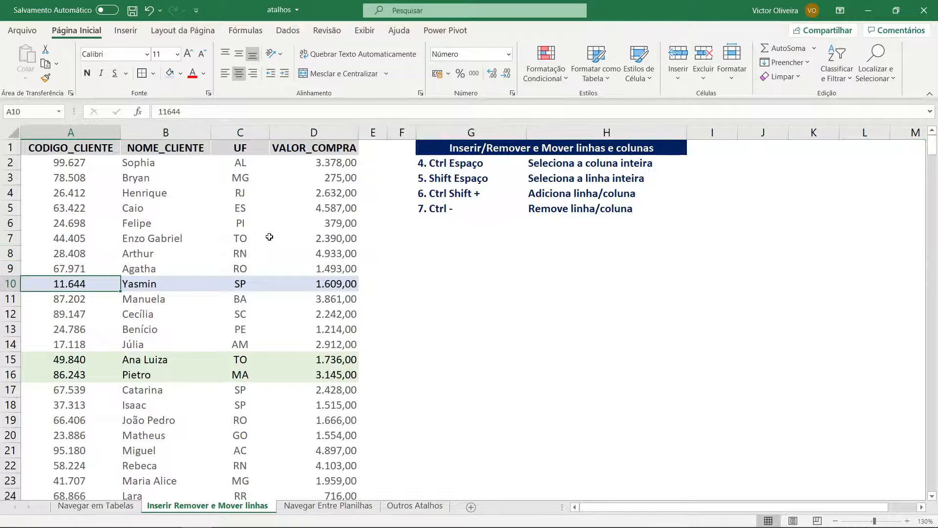
key(shift+space)
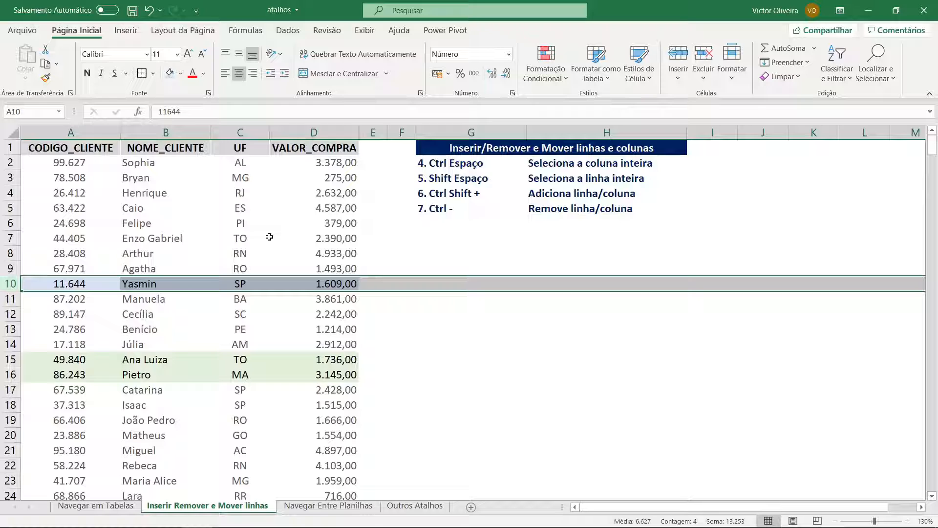
key(Down)
key(Down)
key(Down)
key(Down)
key(Down)
key(Down)
key(shift+space)
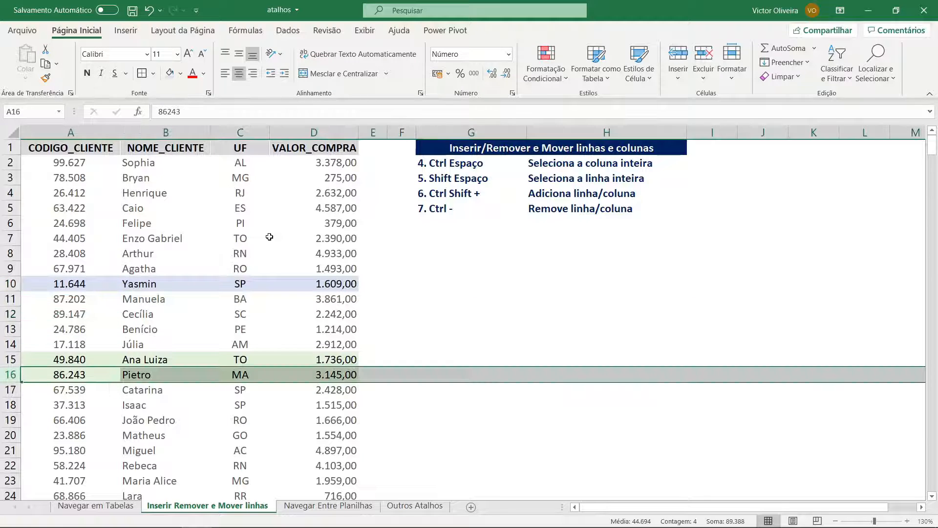
Move the entire blue row 10 between the two green rows by cutting it and inserting it above row 16
key(Up)
key(Up)
key(Up)
key(Up)
key(Up)
key(Up)
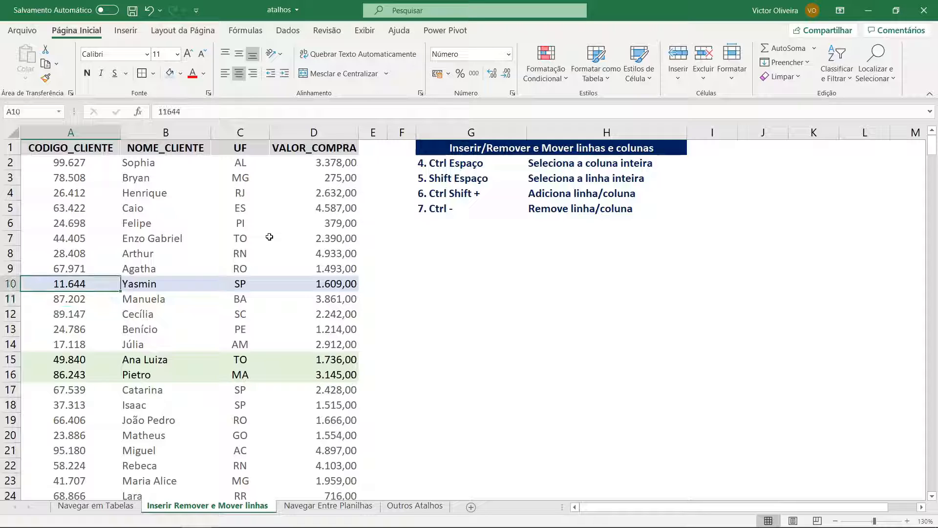
key(shift+space)
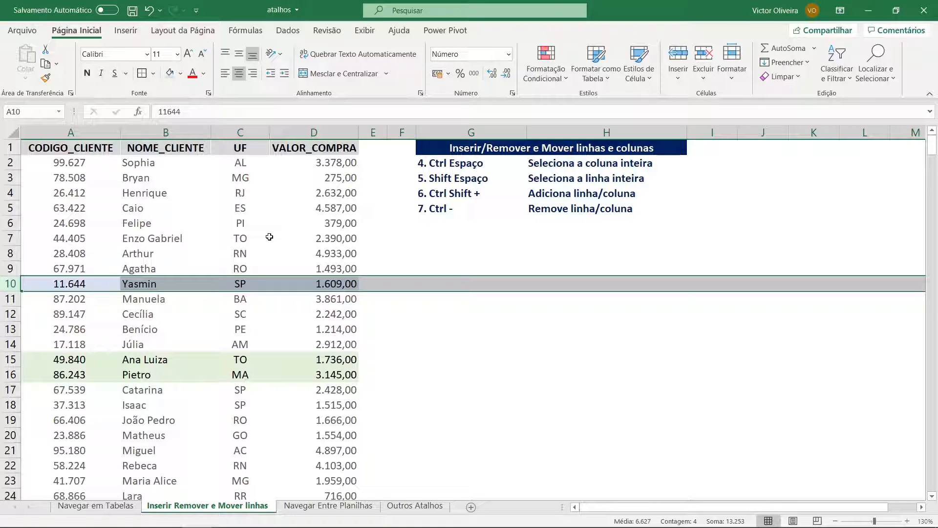
key(ctrl+x)
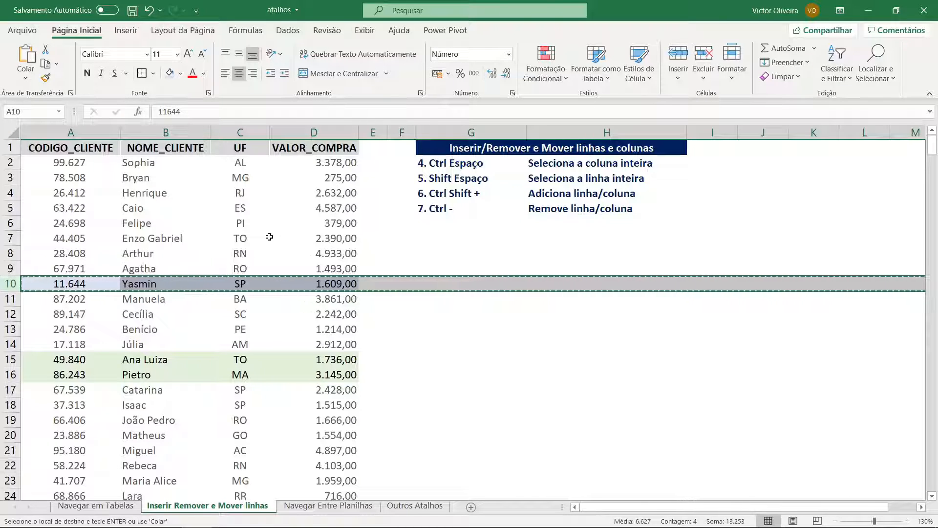
key(Down)
key(Down)
key(Down)
key(Down)
key(Down)
key(Down)
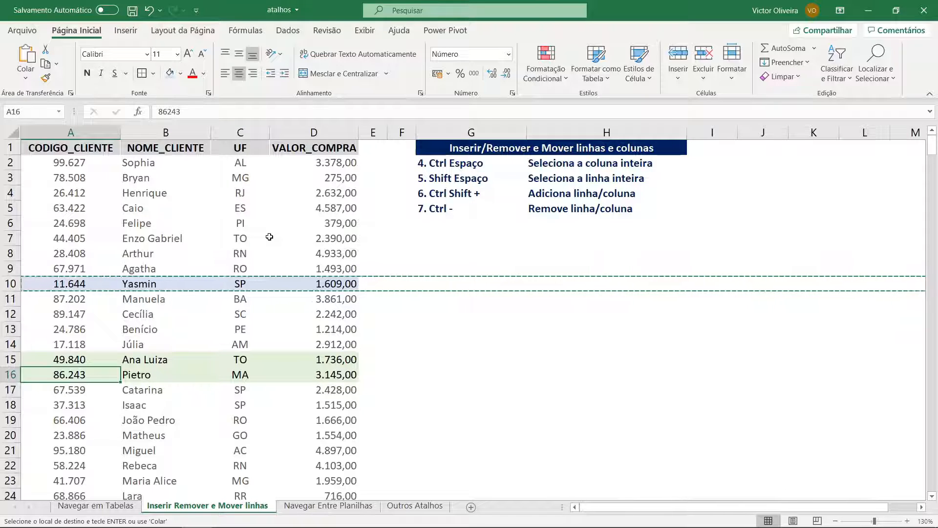
key(shift+space)
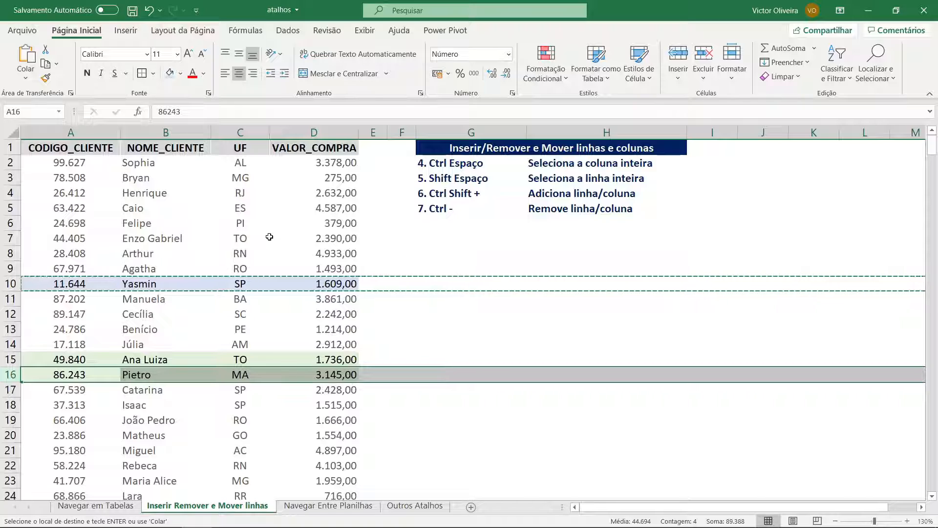
key(ctrl+shift+plus)
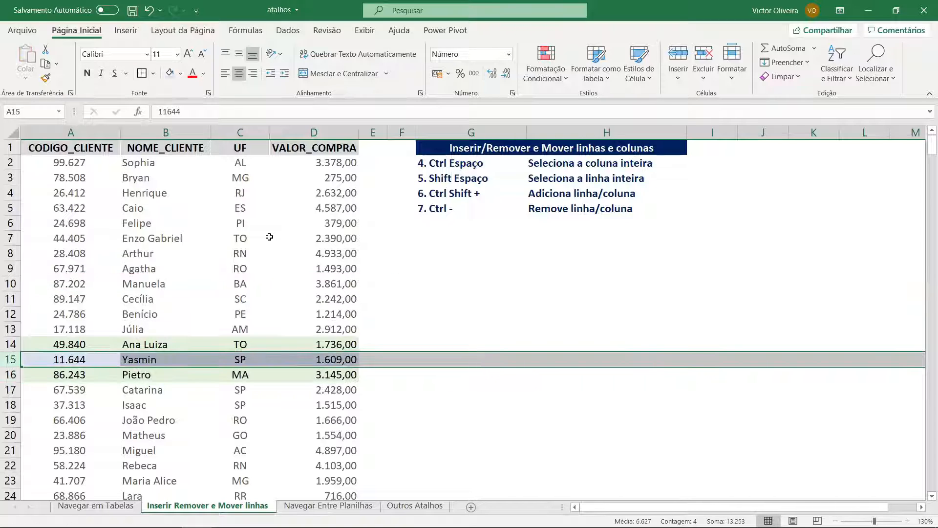
Go to the NOME_CLIENTE header in cell B1
key(Left)
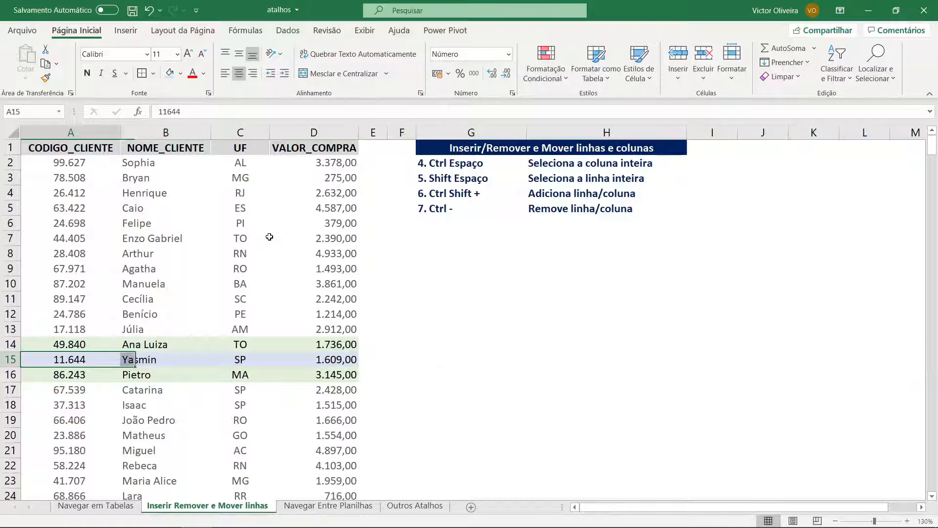
key(Right)
key(Right)
key(Left)
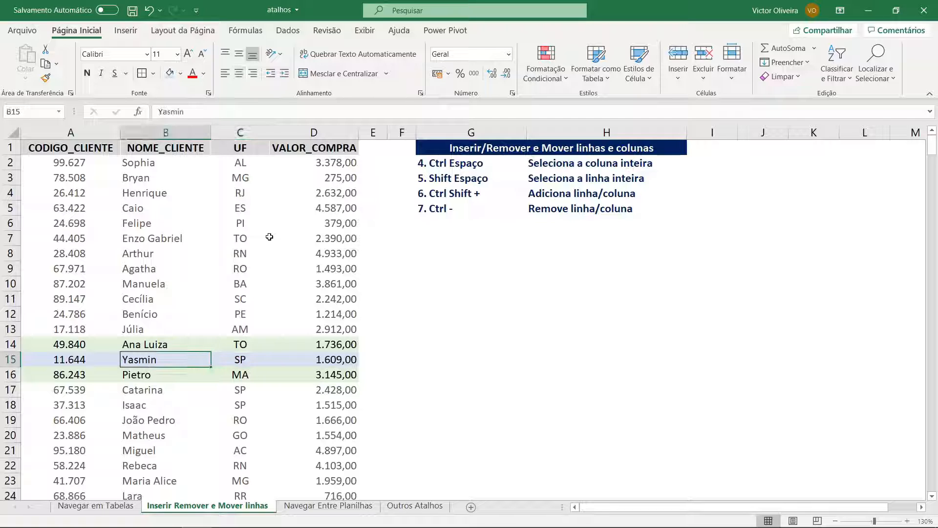
key(Up)
key(Up)
key(Up)
key(Up)
key(Up)
key(Up)
key(Up)
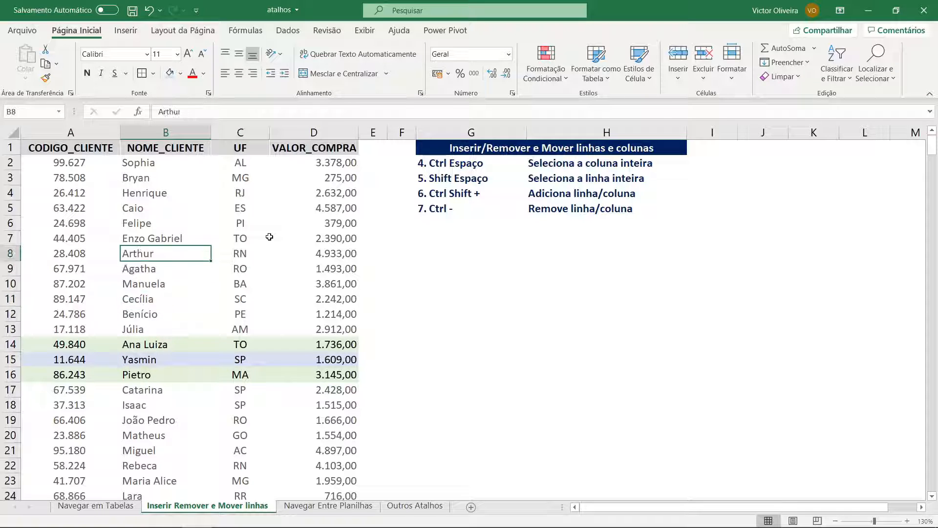
key(Up)
key(Up)
key(Up)
key(Up)
key(Up)
key(Up)
key(Up)
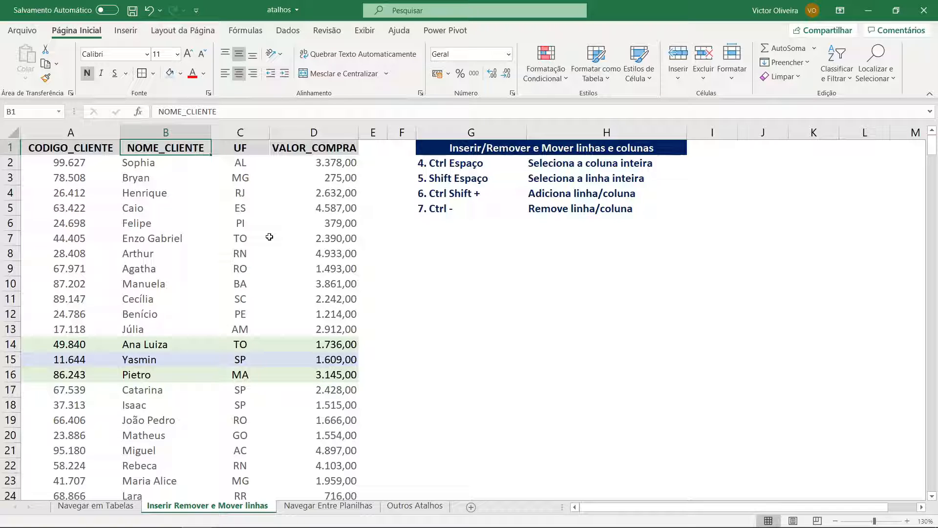
Move the entire NOME_CLIENTE column between UF and VALOR_COMPRA by cutting it and inserting it before VALOR_COMPRA
key(Right)
key(Right)
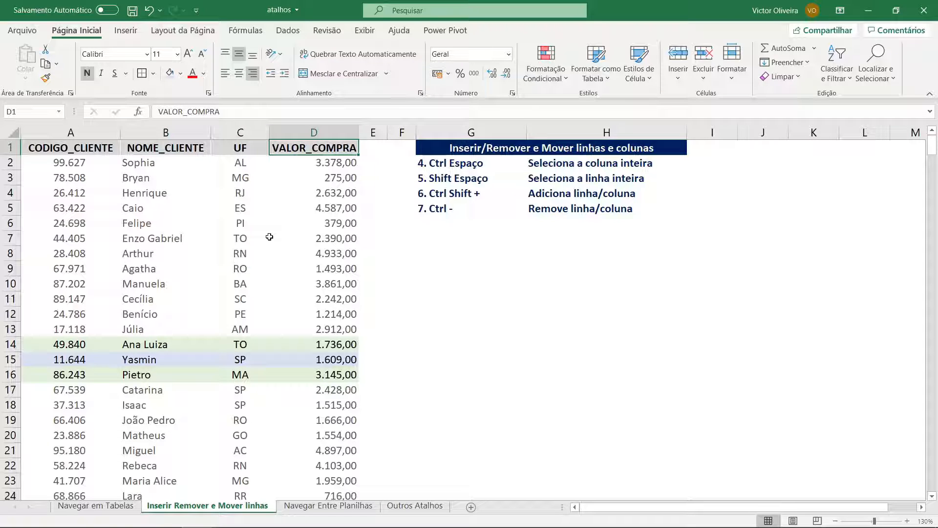
key(Left)
key(Left)
key(Right)
key(Left)
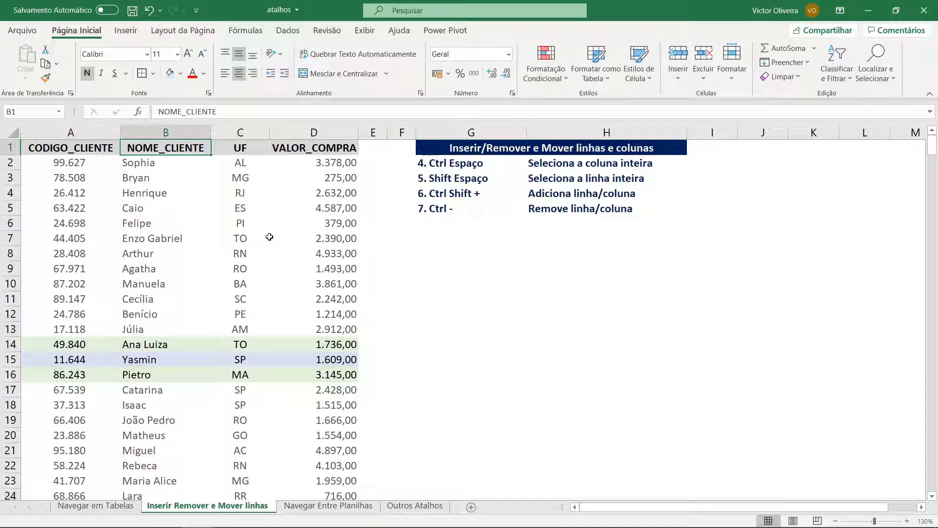
key(ctrl+space)
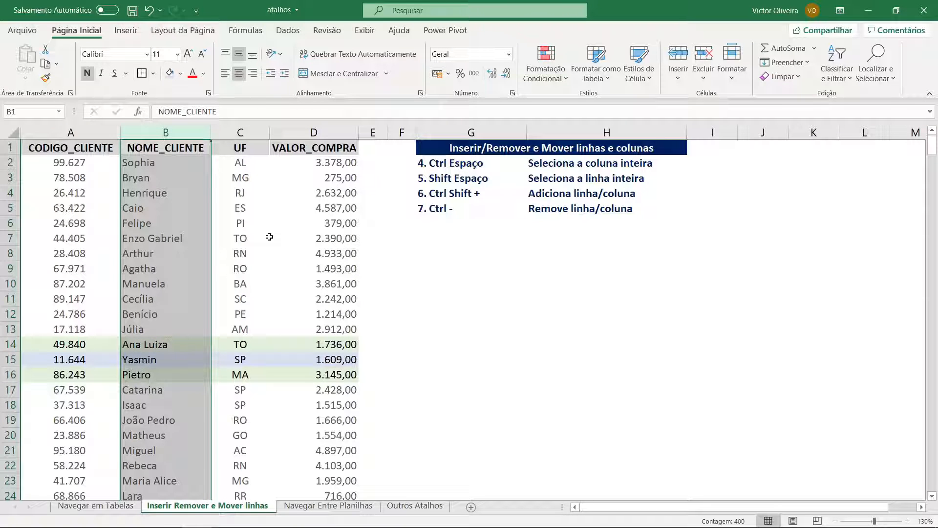
key(ctrl+x)
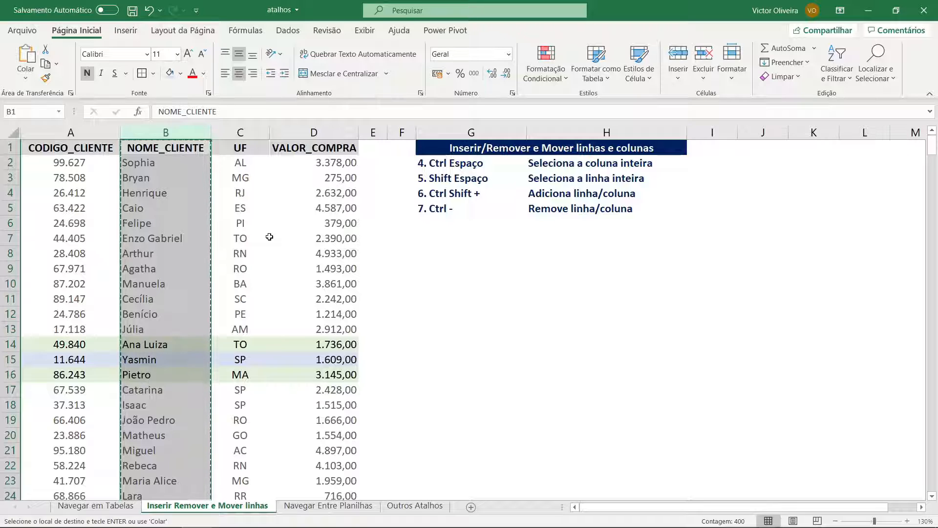
key(Right)
key(Right)
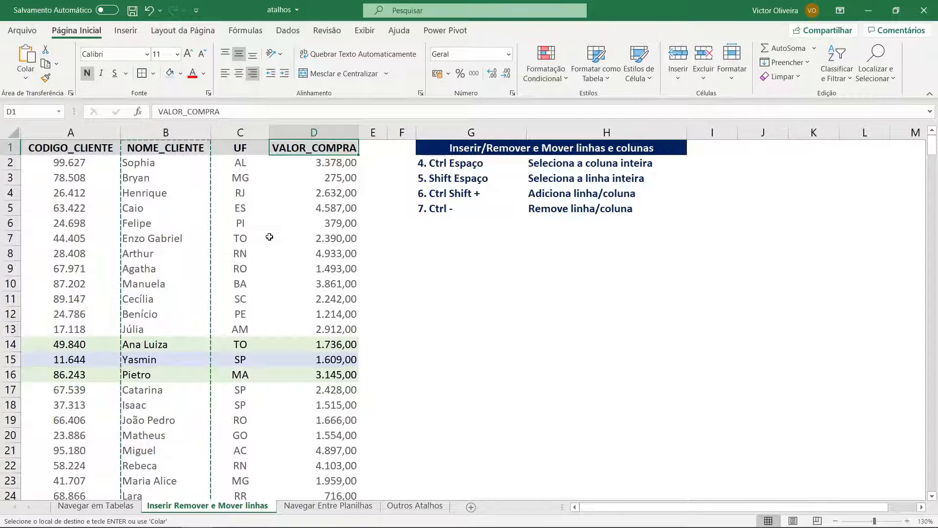
key(ctrl+space)
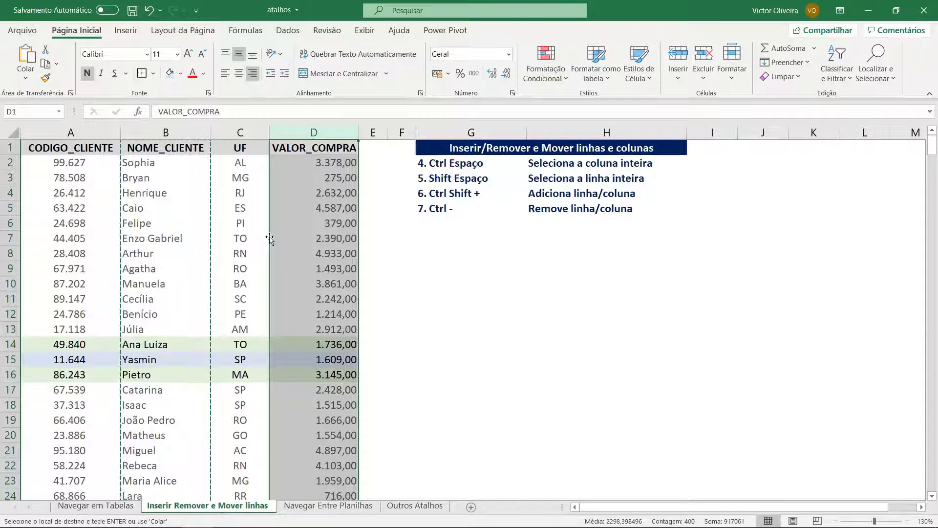
key(ctrl+shift+plus)
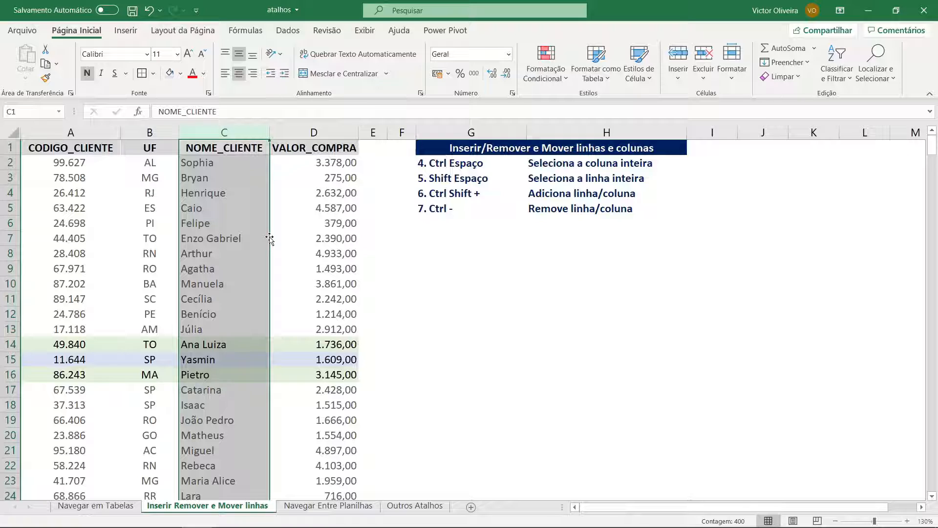
key(Left)
key(Right)
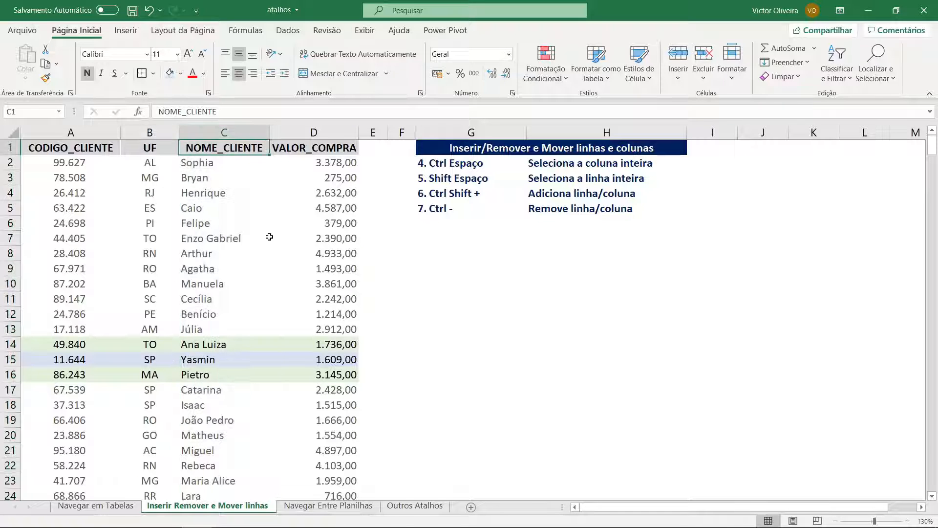
key(Left)
key(Right)
key(Right)
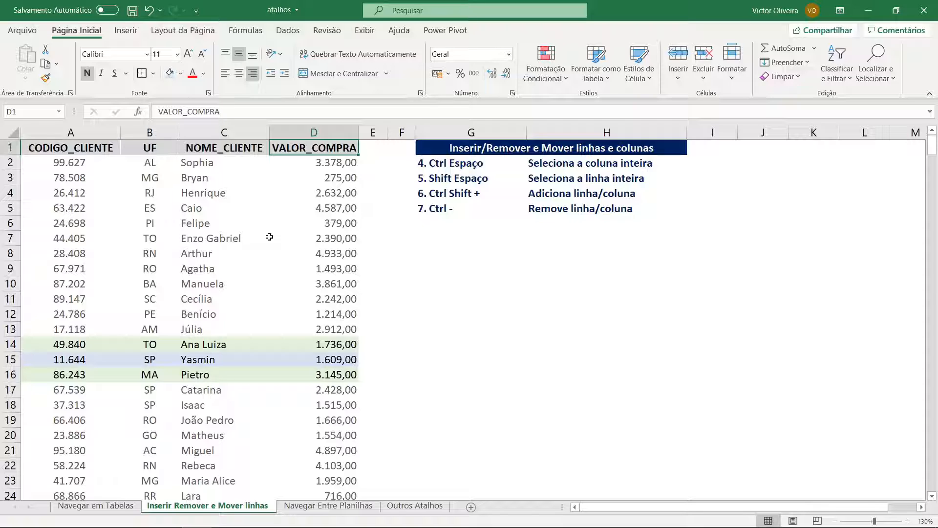
Switch to the Navegar Entre Planilhas sheet and select cell A3 with the last shortcut in the list
key(ctrl+Page_Down)
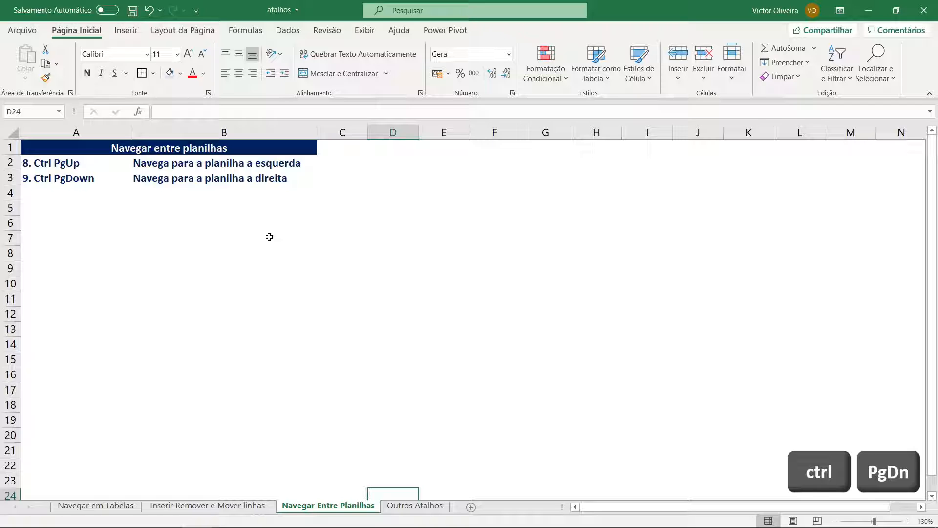
key(Left)
key(Up)
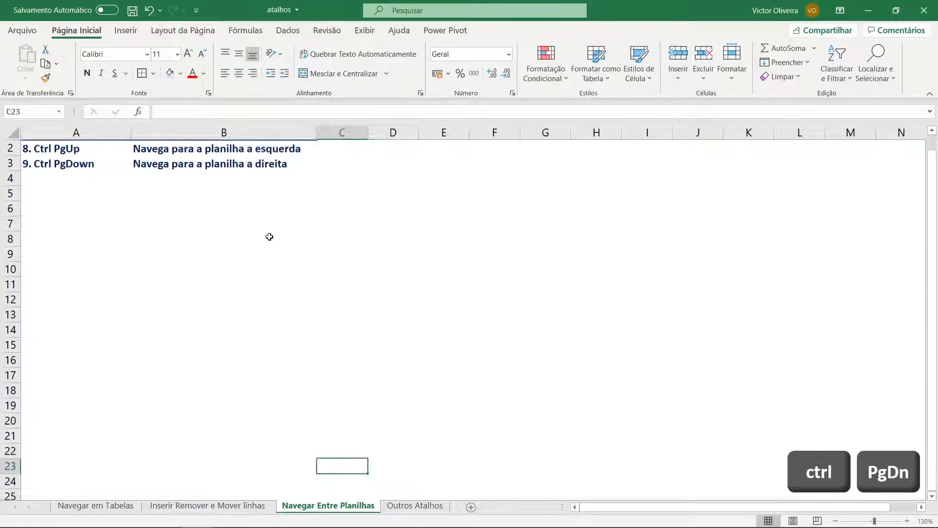
key(Left)
key(Left)
key(ctrl+Up)
key(ctrl+Up)
key(ctrl+Down)
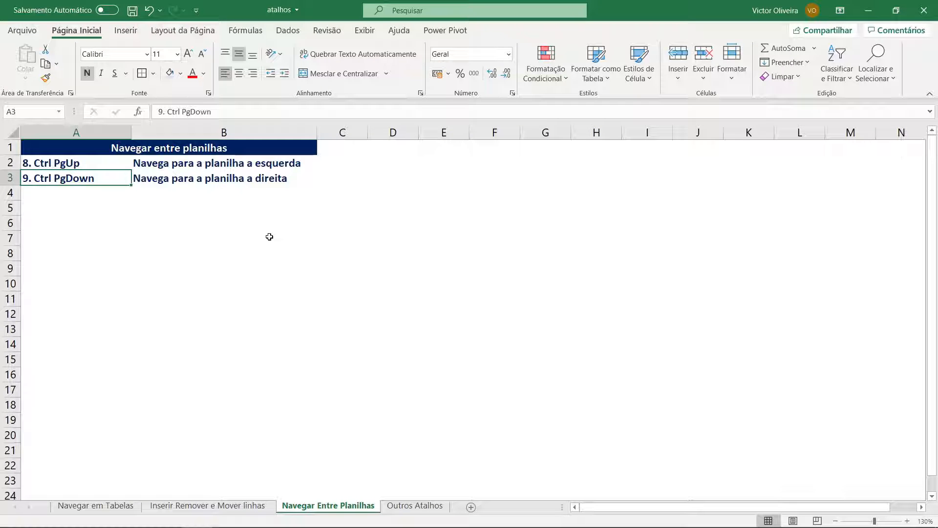
Go back sheet by sheet to Navegar em Tabelas and return to the Navegar Entre Planilhas sheet
key(ctrl+Page_Up)
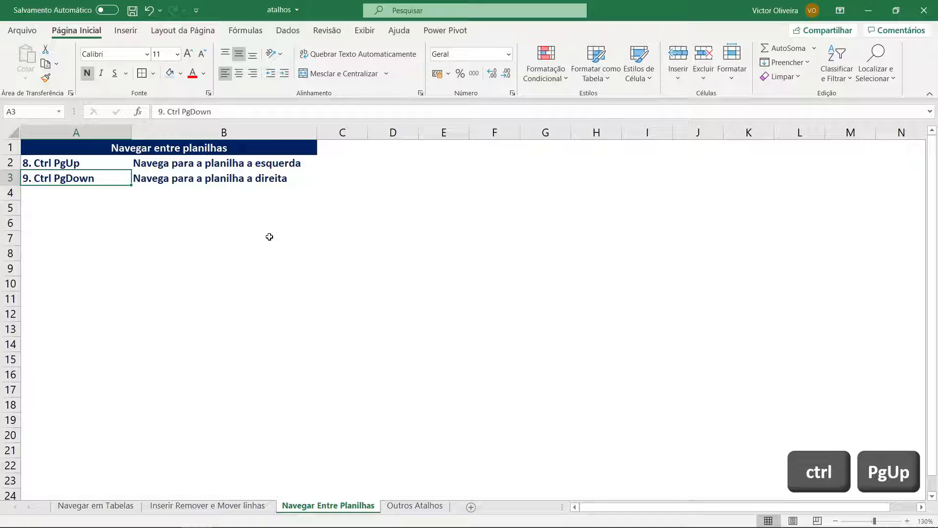
key(ctrl+Page_Up)
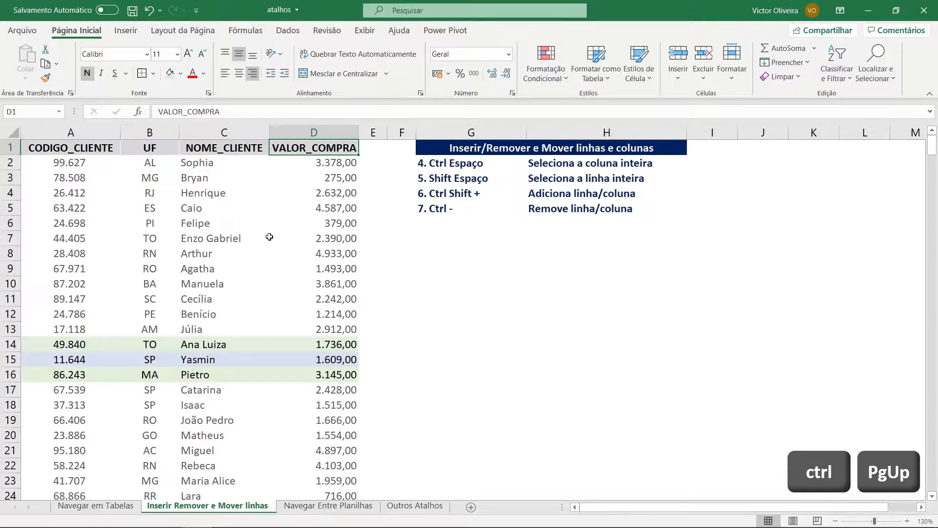
key(ctrl+Page_Up)
key(ctrl+Page_Down)
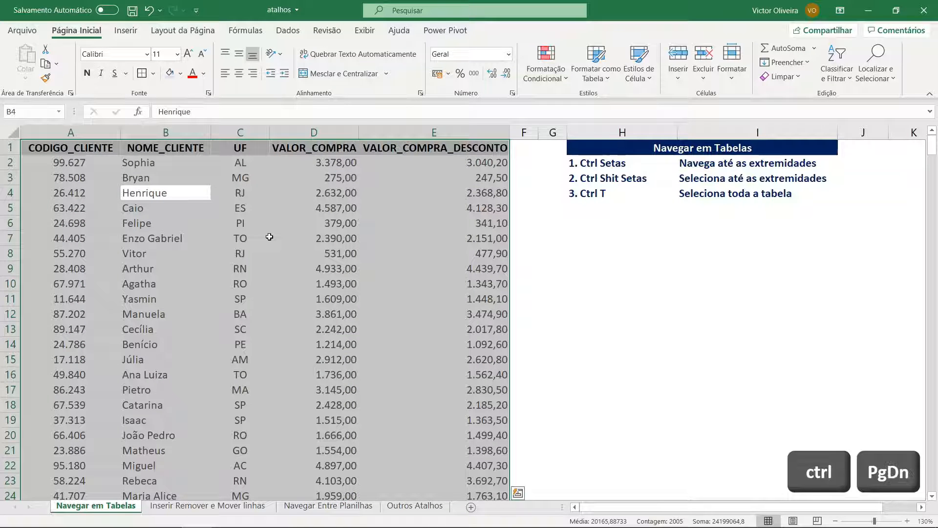
key(ctrl+Page_Down)
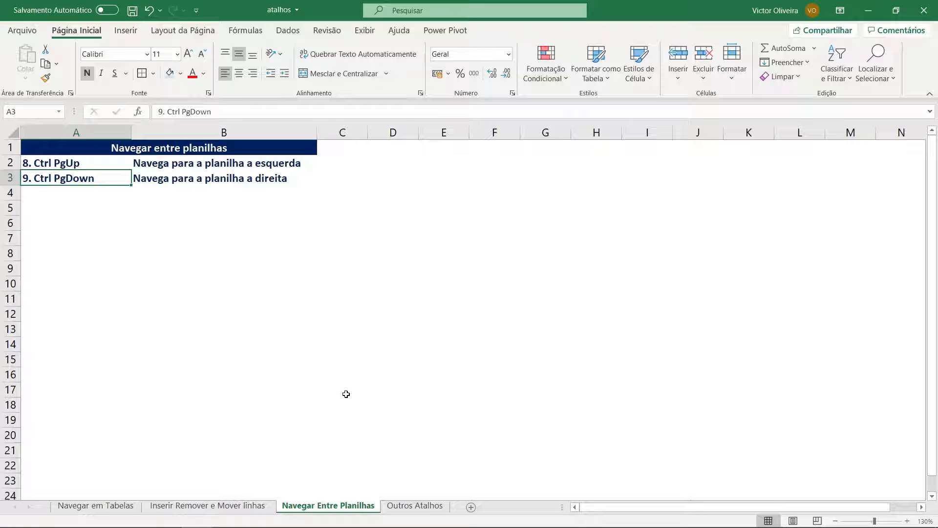
Switch to the Outros Atalhos sheet and select the Colar especial shortcut in cell A2
key(ctrl+Page_Down)
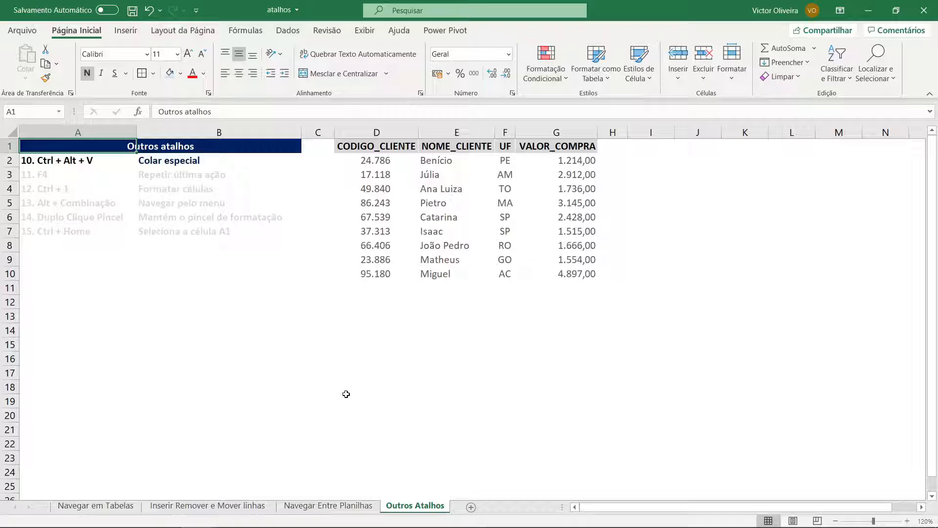
key(Down)
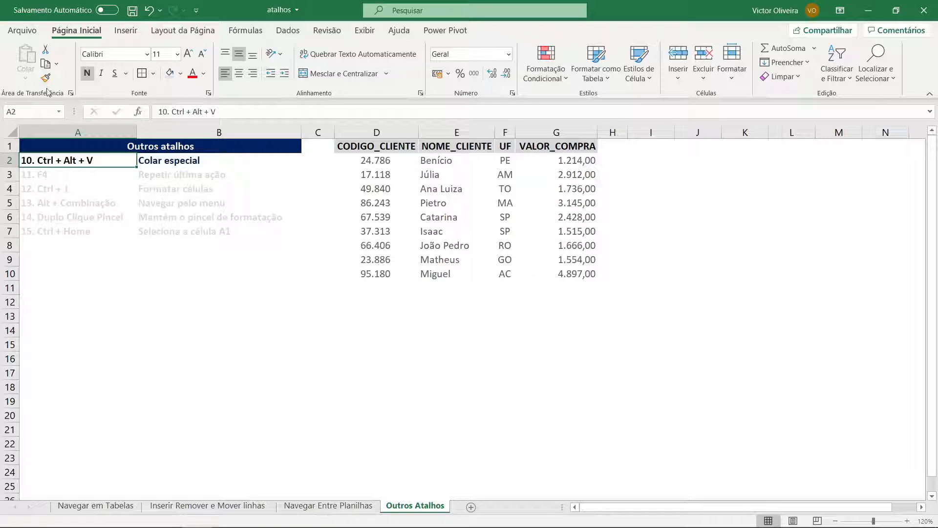
Copy the first VALOR_COMPRA value in G2 and examine the Paste Special options without pasting
click(555, 163)
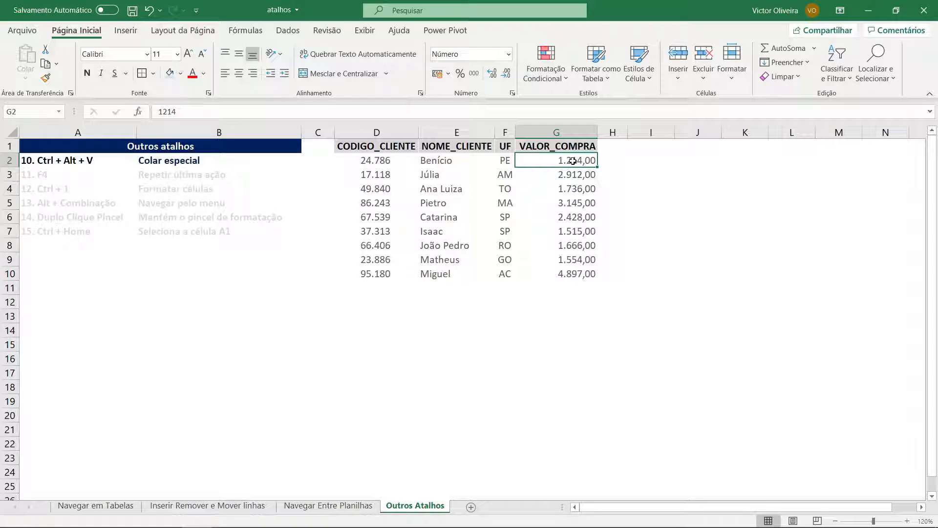
key(ctrl+c)
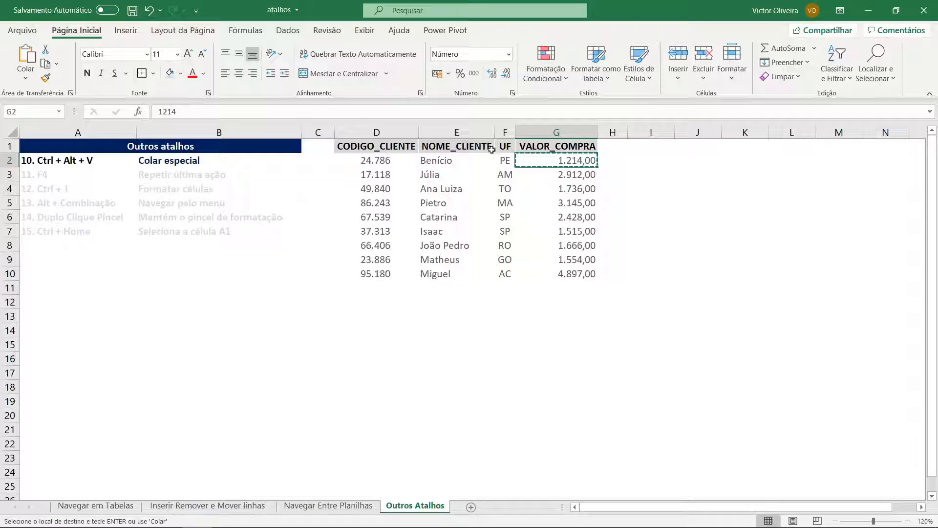
click(25, 80)
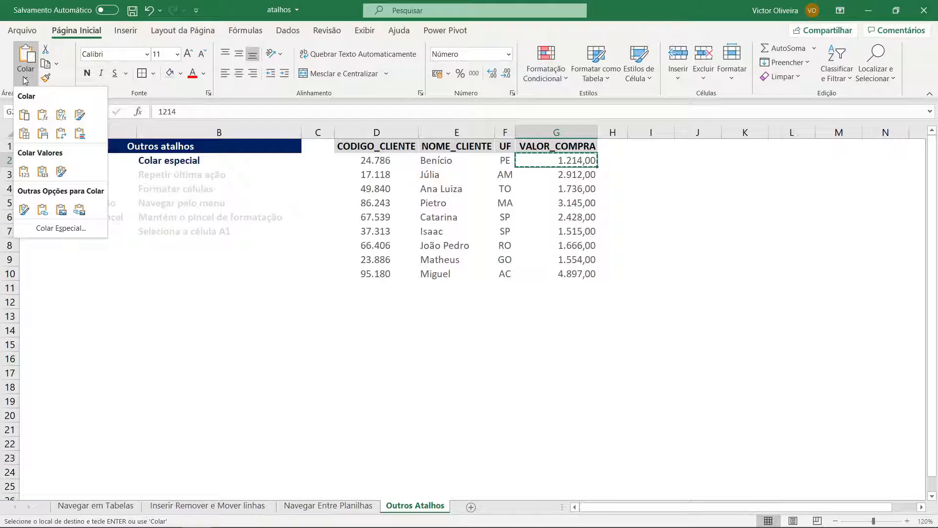
click(69, 228)
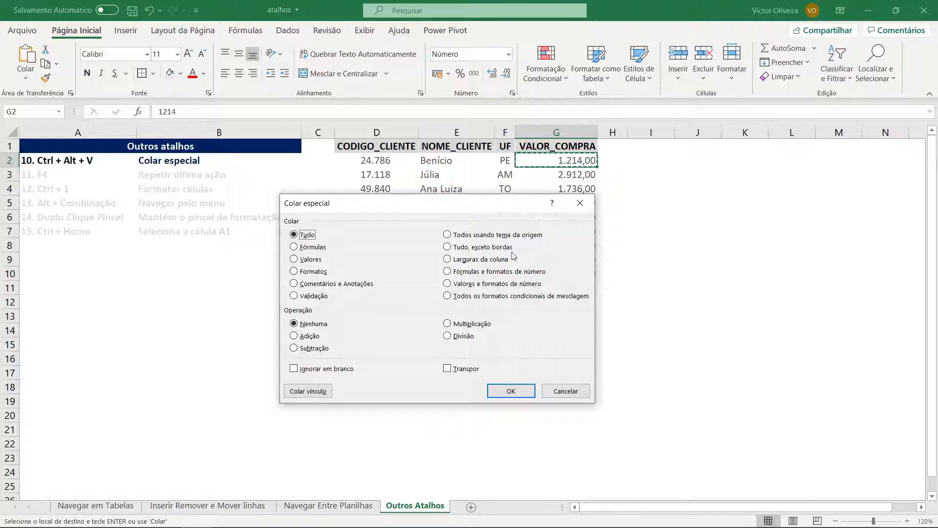
click(566, 391)
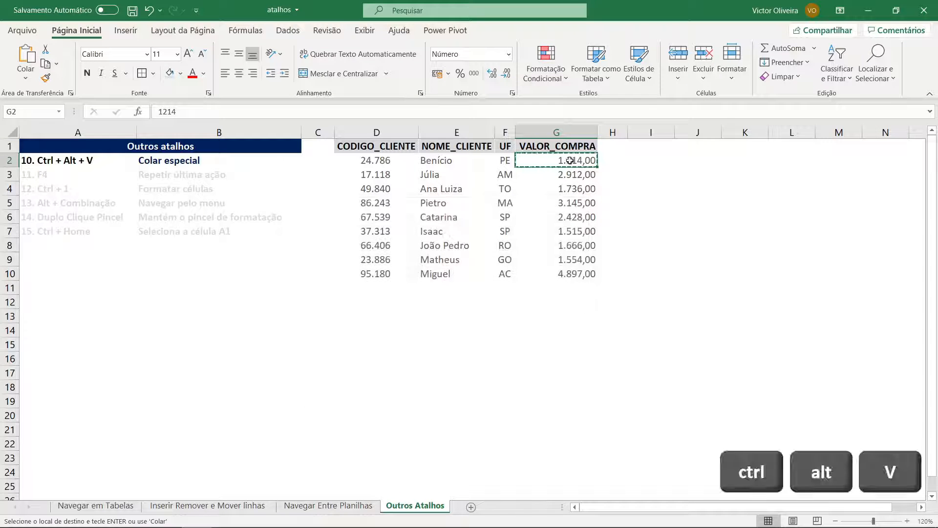
key(ctrl+alt+v)
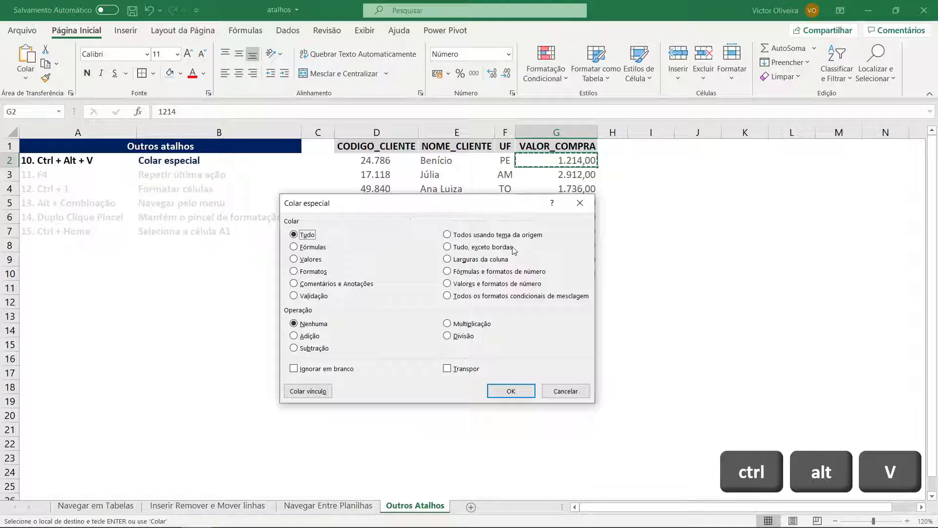
key(Escape)
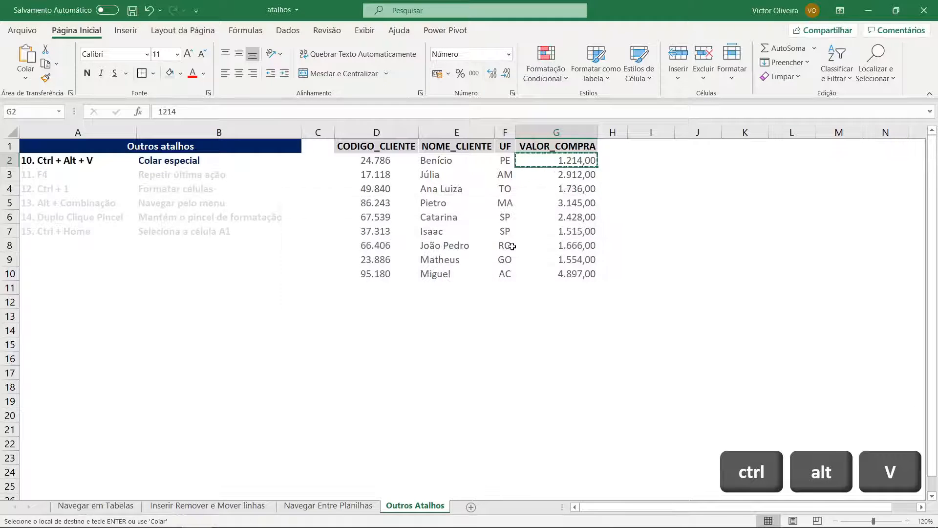
key(Escape)
Enter the values 500, 600 and 700 in cells I2 to I4
key(Right)
key(Right)
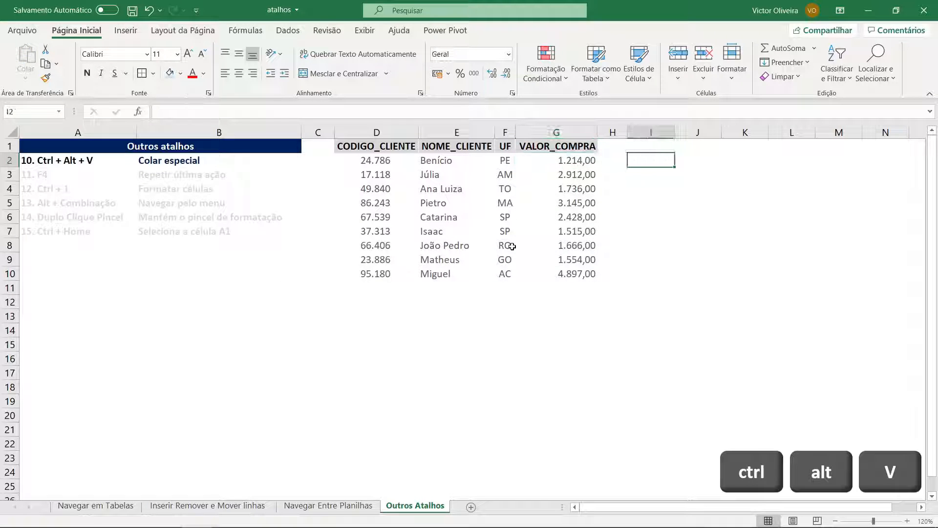
key(Left)
key(Left)
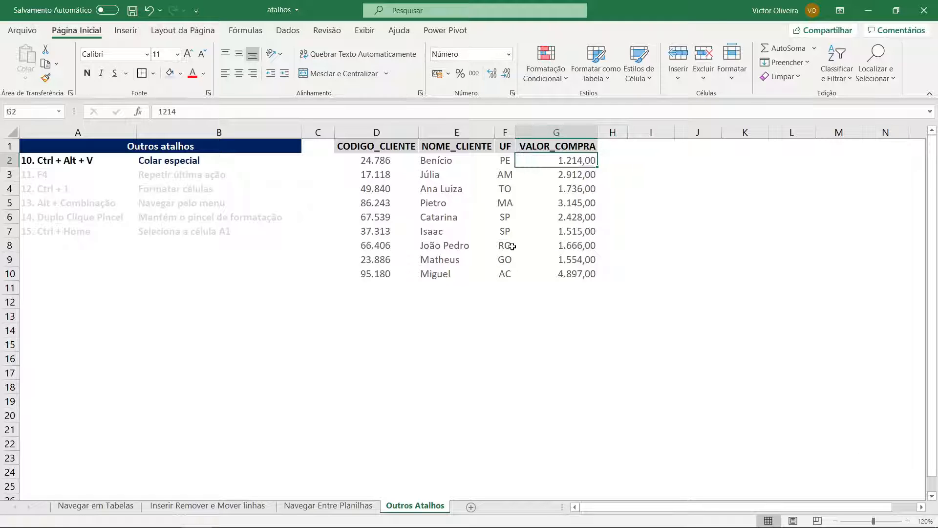
key(ctrl+shift+Down)
key(Right)
key(Left)
key(Right)
key(Right)
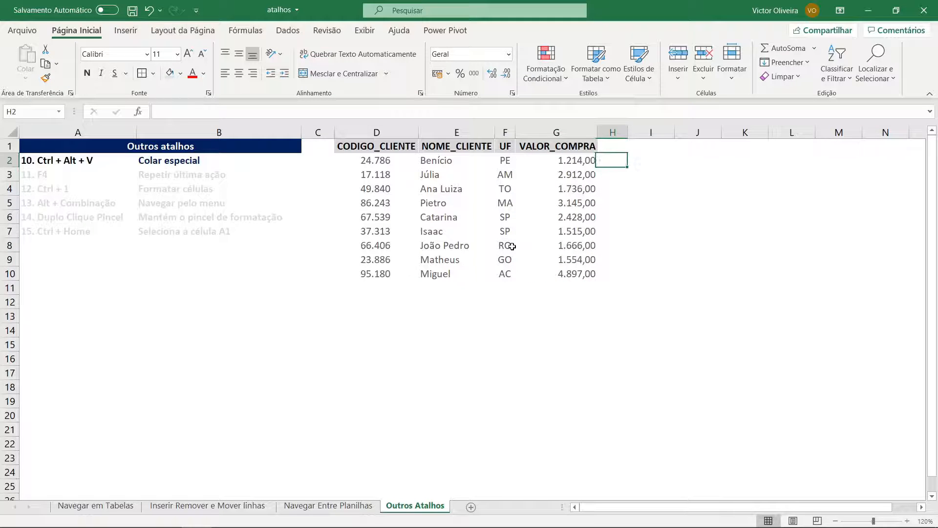
text(5)
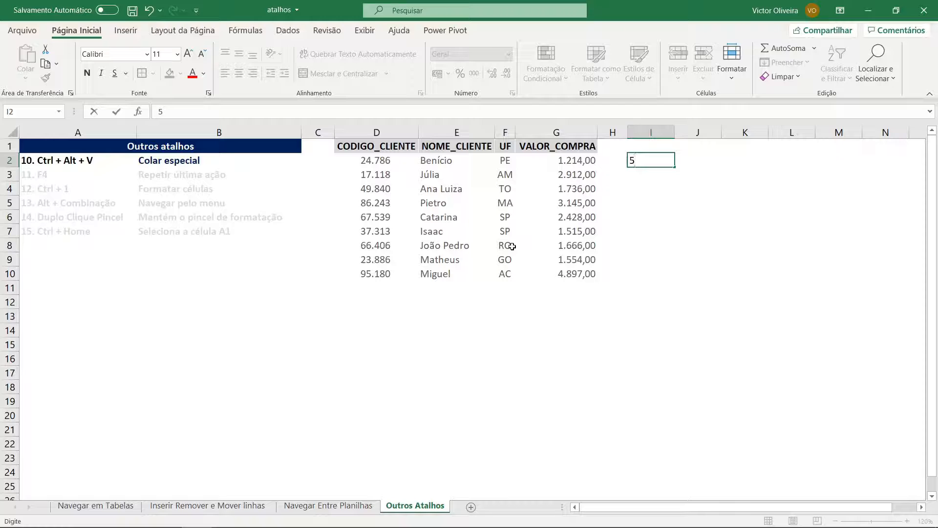
text(00)
key(Return)
text(600)
key(Return)
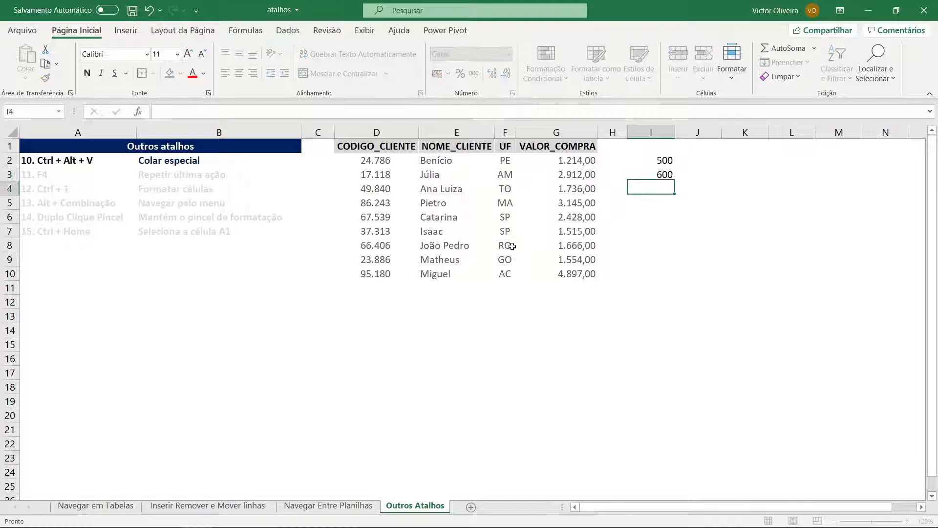
text(700)
key(Return)
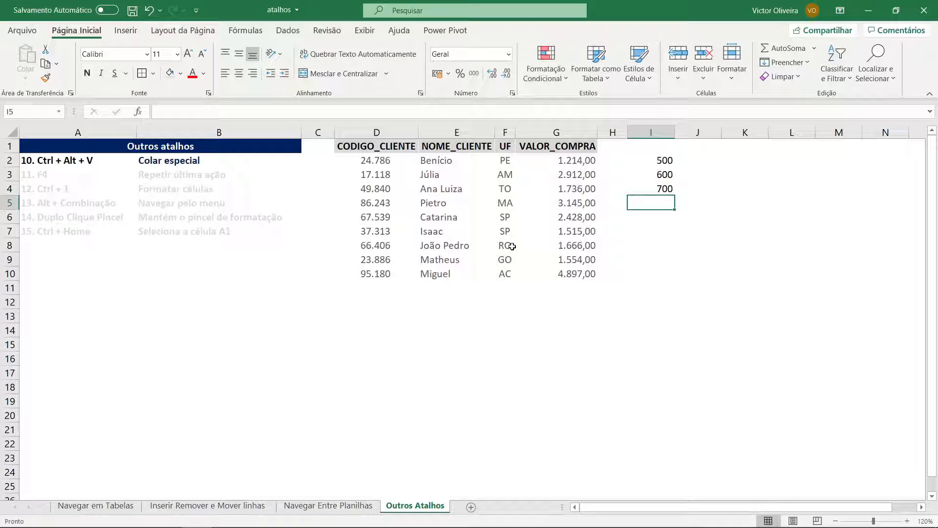
key(Left)
key(Left)
key(Up)
key(Up)
key(Down)
key(Down)
key(Right)
key(Right)
Copy the values in I2:I4 and paste them with their formatting over VALOR_COMPRA cells G2:G4
key(Up)
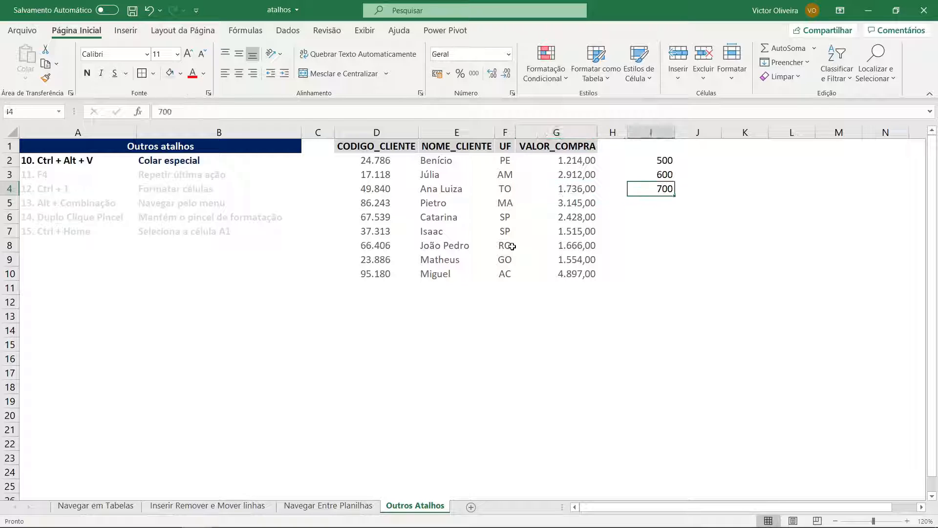
key(Up)
key(Up)
key(Left)
key(Left)
key(Right)
key(Right)
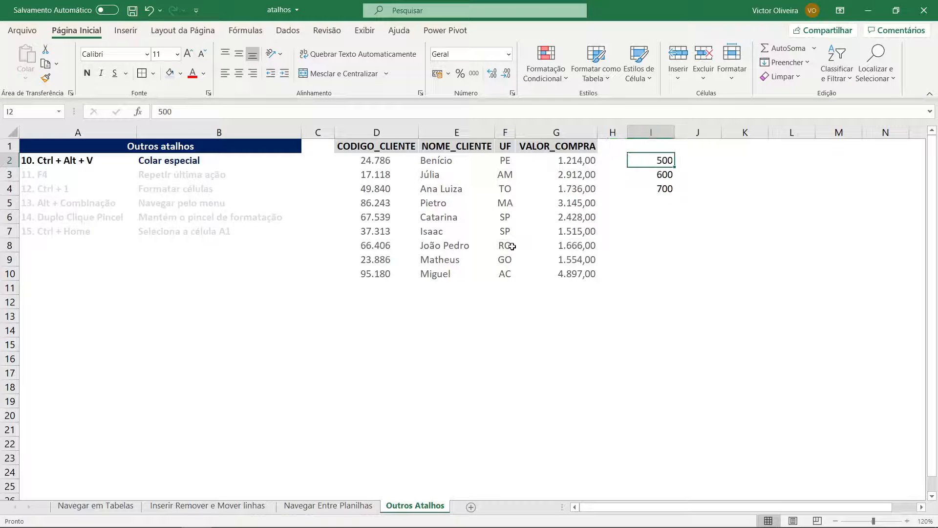
key(shift+Down)
key(shift+Down)
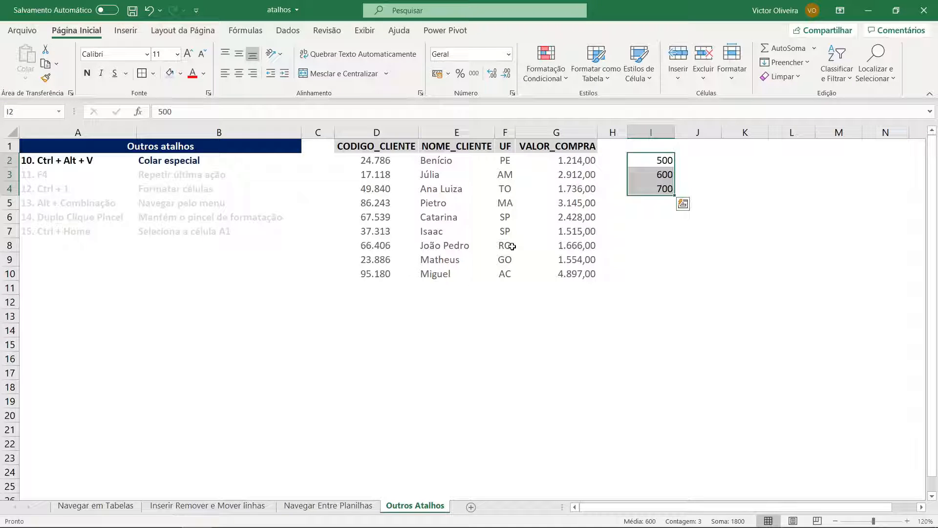
key(ctrl+c)
key(Left)
key(Left)
key(ctrl+v)
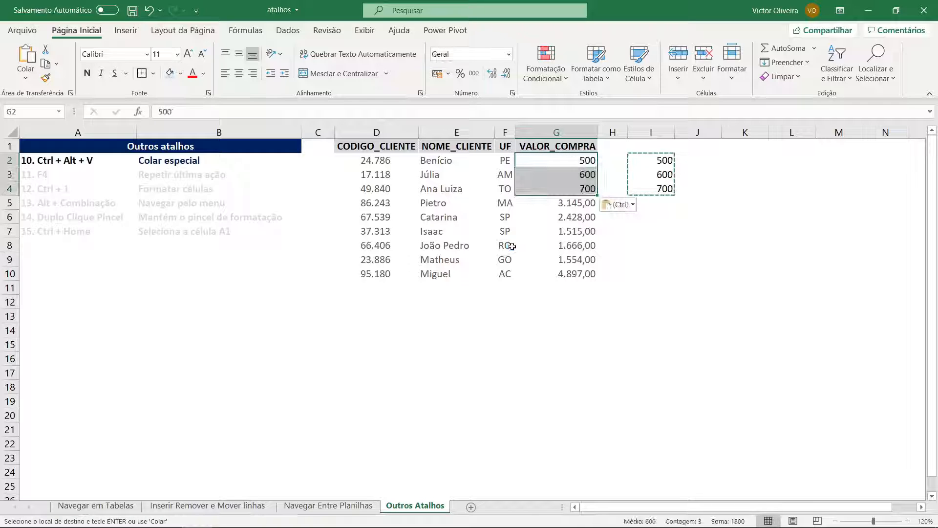
Compare the pasted cells with the rest of the VALOR_COMPRA column and undo the paste
key(Down)
key(Down)
key(Down)
key(Down)
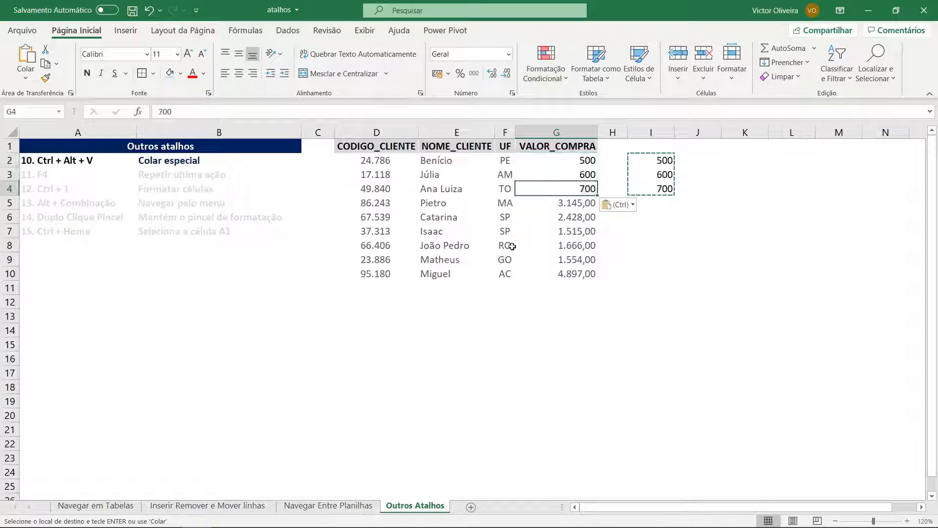
key(Down)
key(Down)
key(Down)
key(Down)
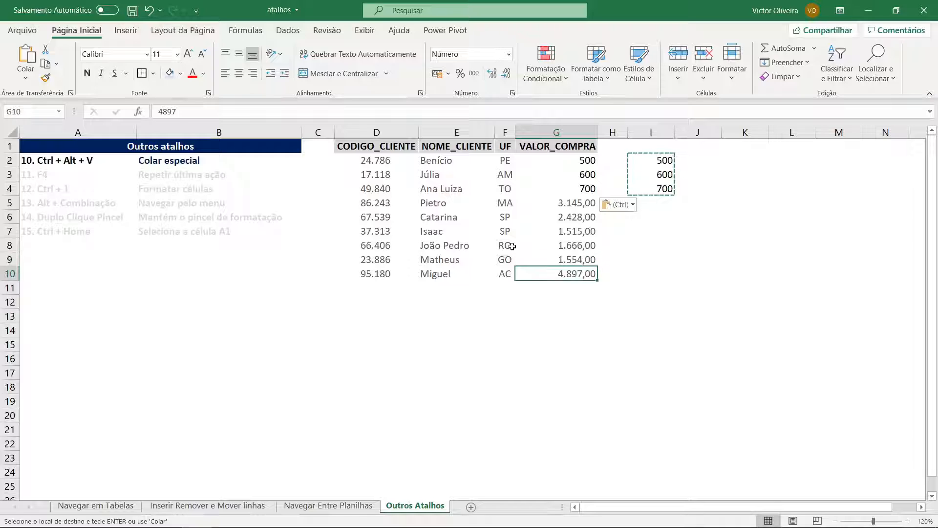
key(Up)
key(Up)
key(Up)
key(Up)
key(Up)
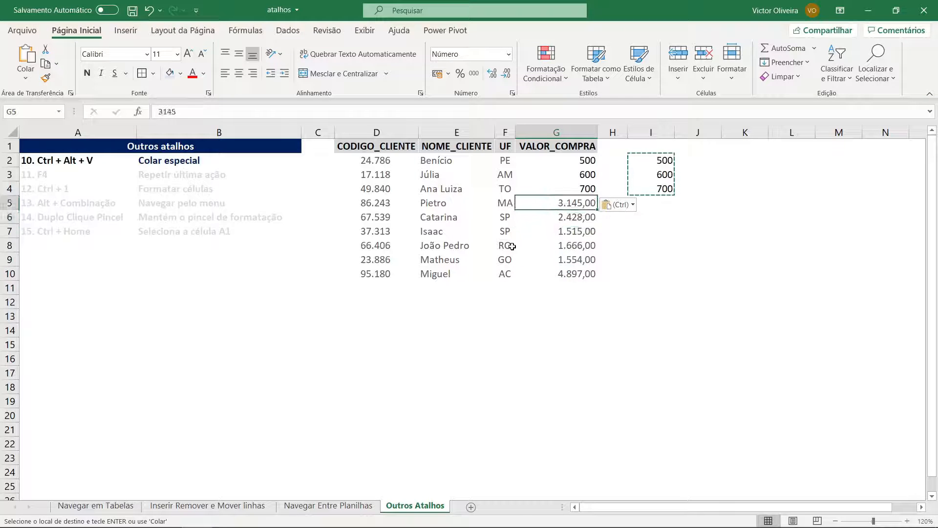
key(ctrl+z)
Paste only the values of I2:I4 into VALOR_COMPRA cells G2:G4, using the Valores option of Paste Special
key(Right)
key(Right)
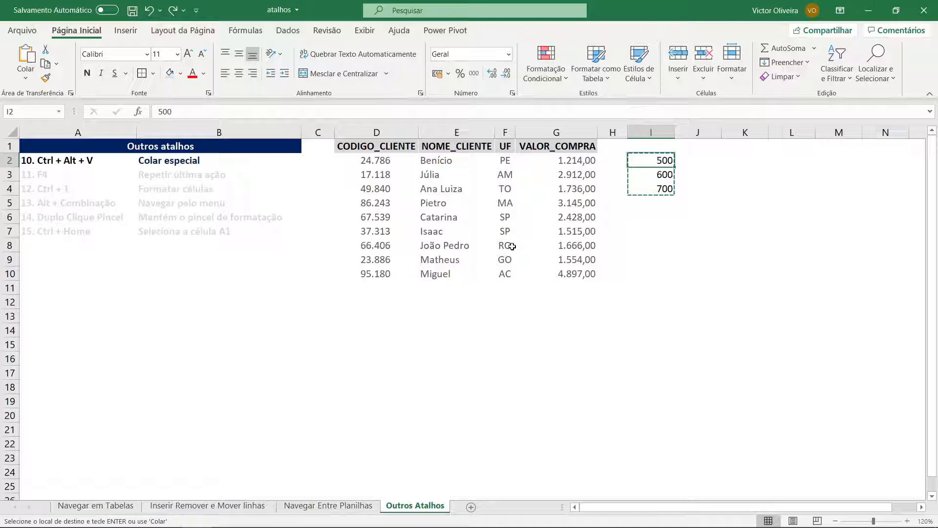
key(ctrl+v)
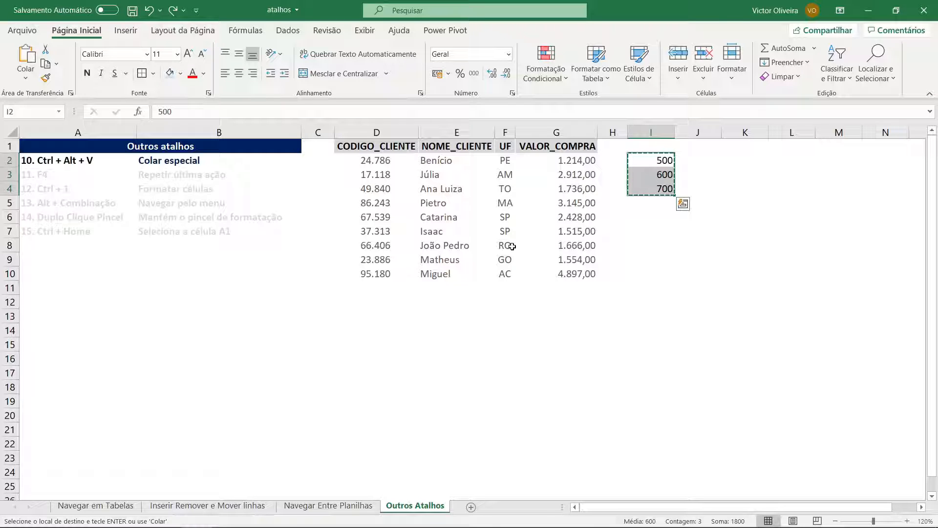
key(Left)
key(Left)
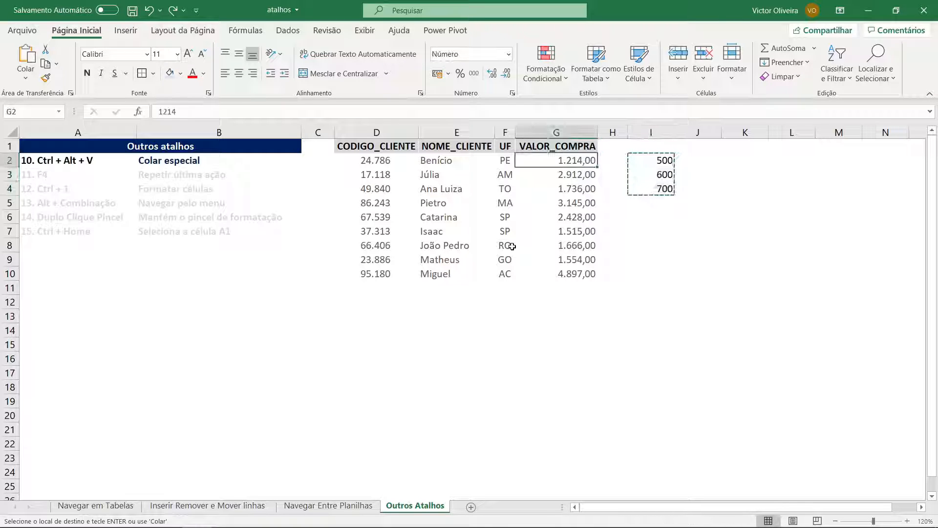
key(ctrl+alt+v)
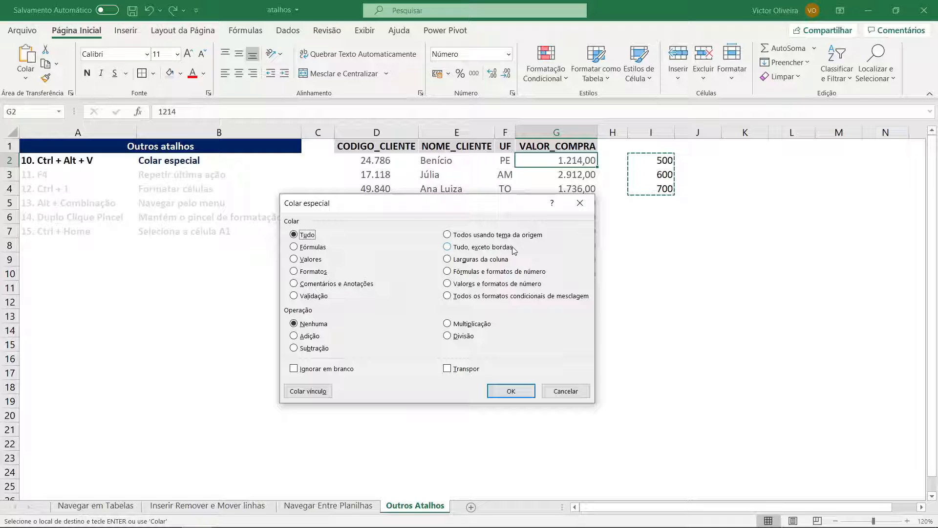
key(Down)
key(Down)
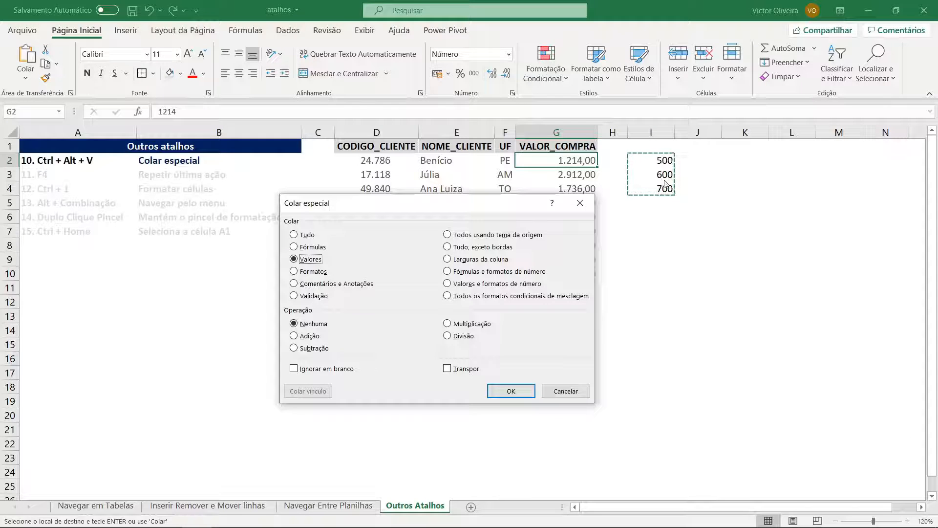
drag(521, 202, 520, 226)
click(509, 414)
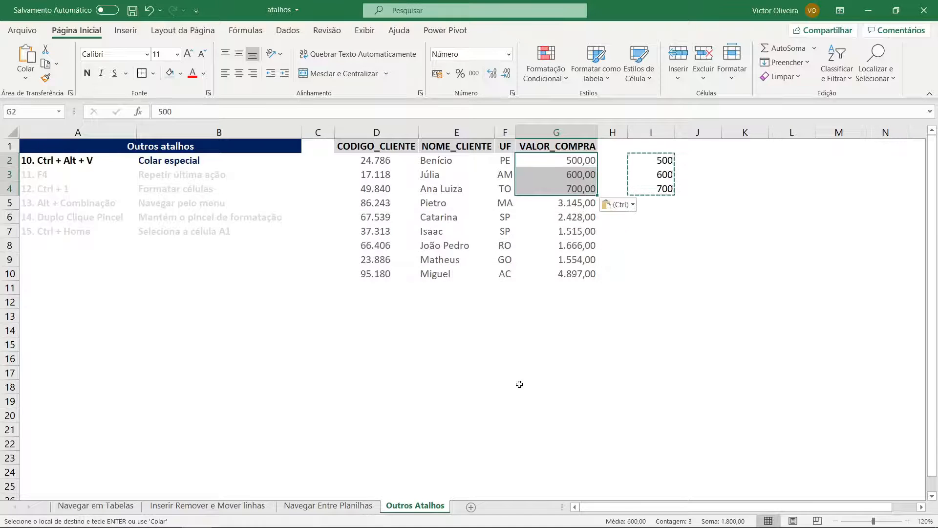
Check the formatting of the pasted values in G2:G4 against the column below and the source cells in I2:I4
click(573, 213)
key(Up)
key(Up)
key(Up)
key(Up)
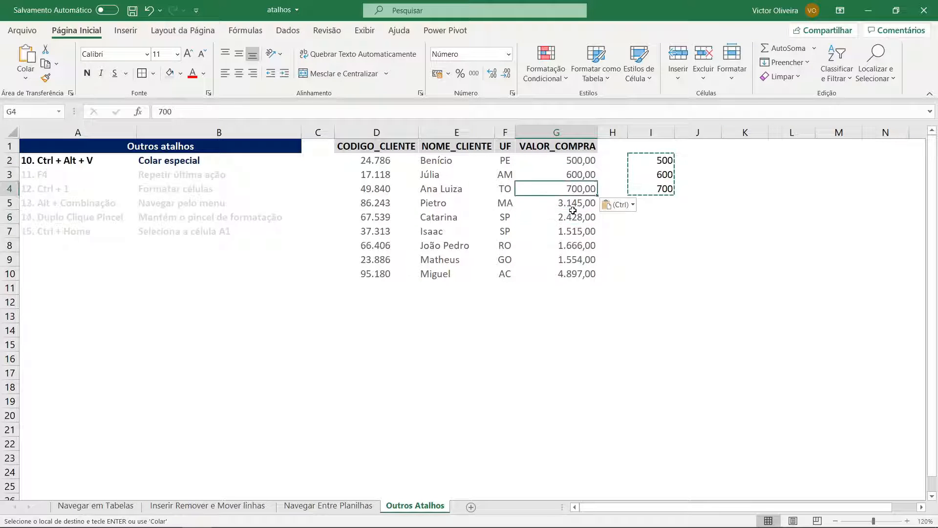
key(Down)
key(Down)
key(Right)
key(Right)
key(Up)
key(Up)
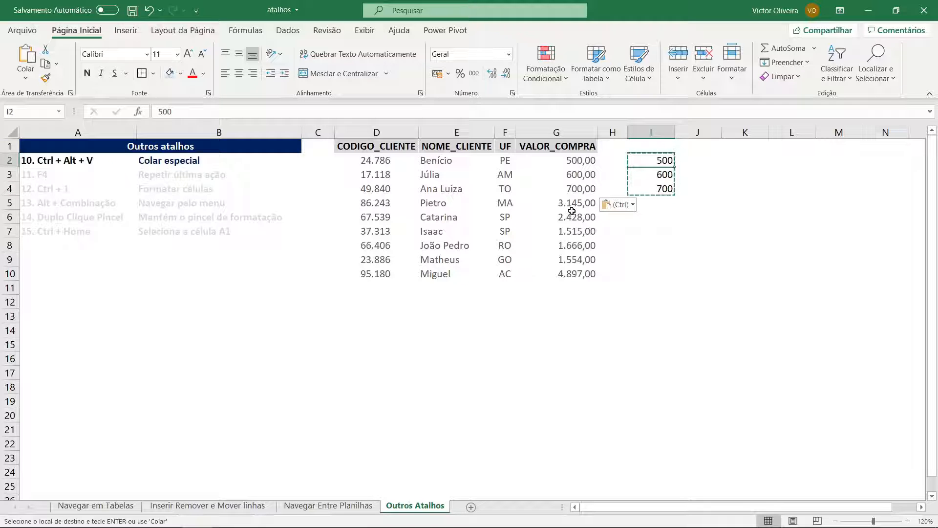
Highlight the last table row D10:G10 and the VALOR_COMPRA values in G2:G9
drag(385, 274, 556, 278)
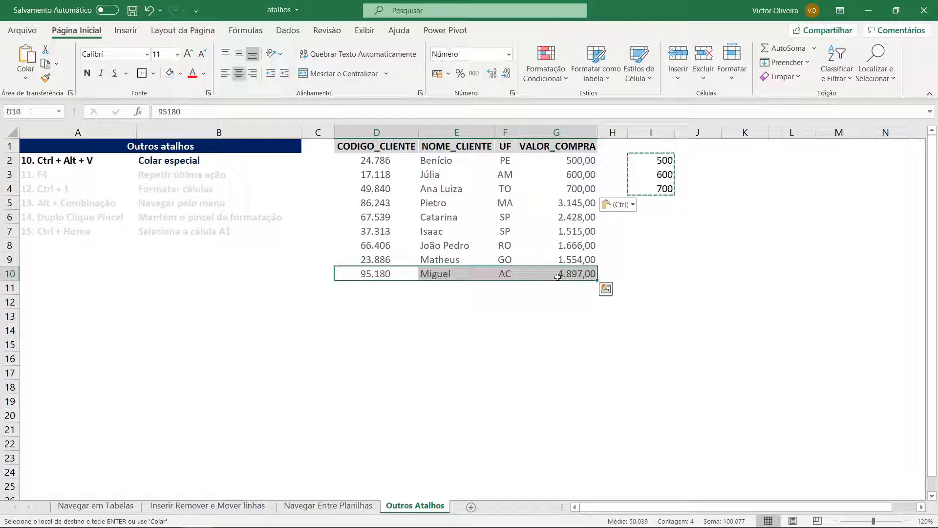
click(566, 263)
key(shift+Up)
key(shift+Up)
key(shift+Up)
key(shift+Up)
key(shift+Up)
key(shift+Up)
key(shift+Up)
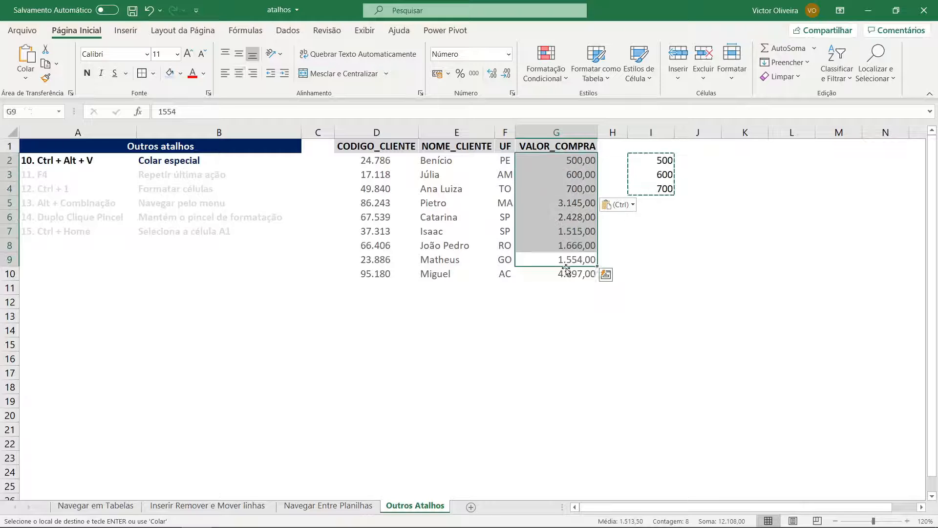
click(566, 272)
Clear the last customer row D10:G10 and enter the label Total in cell D10
click(386, 272)
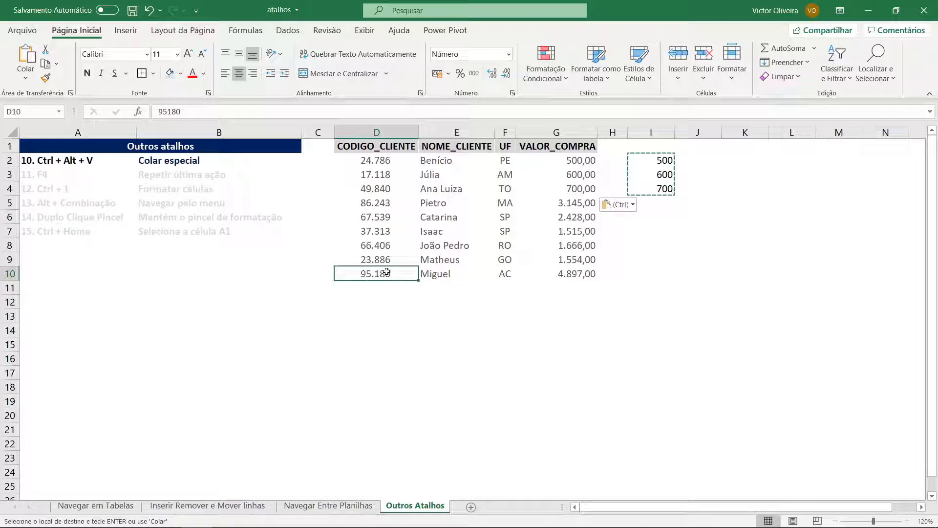
key(ctrl+shift+Right)
key(Delete)
key(Left)
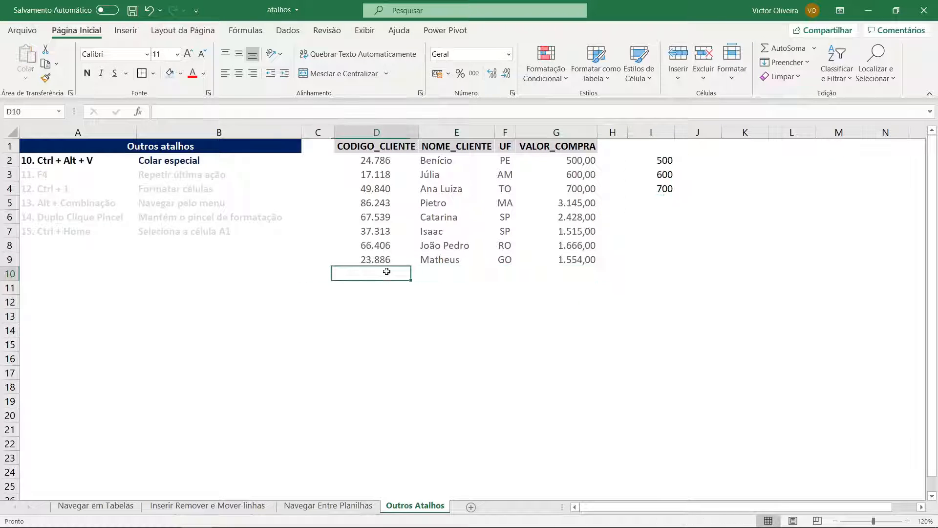
text(Total)
key(Right)
key(Right)
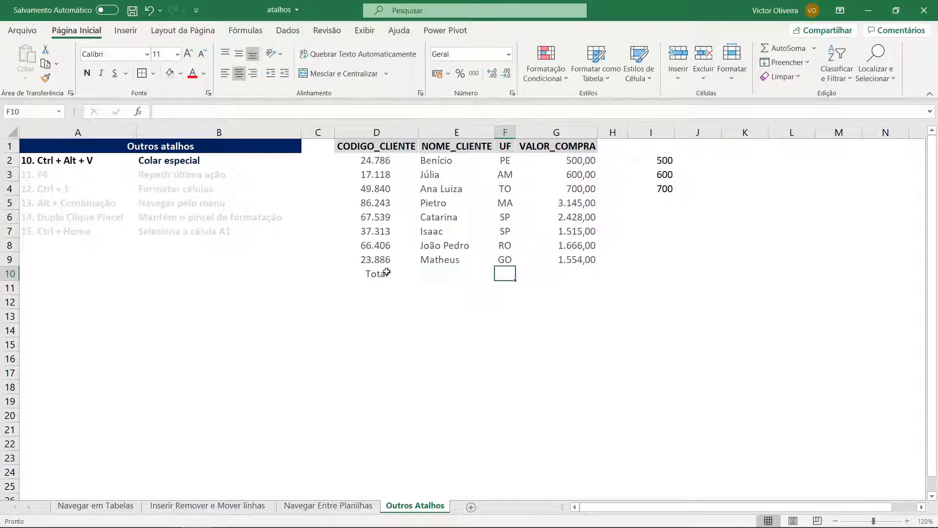
Enter a SOMA formula in cell G10 that totals the VALOR_COMPRA values in G2:G9
key(Right)
text(=soma)
key(Tab)
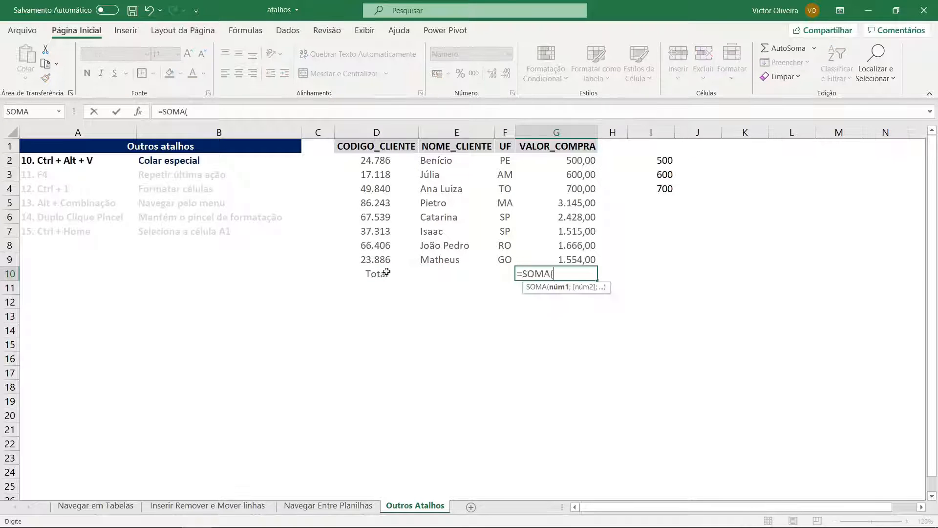
key(Up)
key(ctrl+shift+Up)
key(shift+Down)
key(Return)
Enter a SOMA formula in cell I10 that totals the range I2:I9
key(Up)
key(Right)
key(Right)
key(Right)
key(Right)
key(Right)
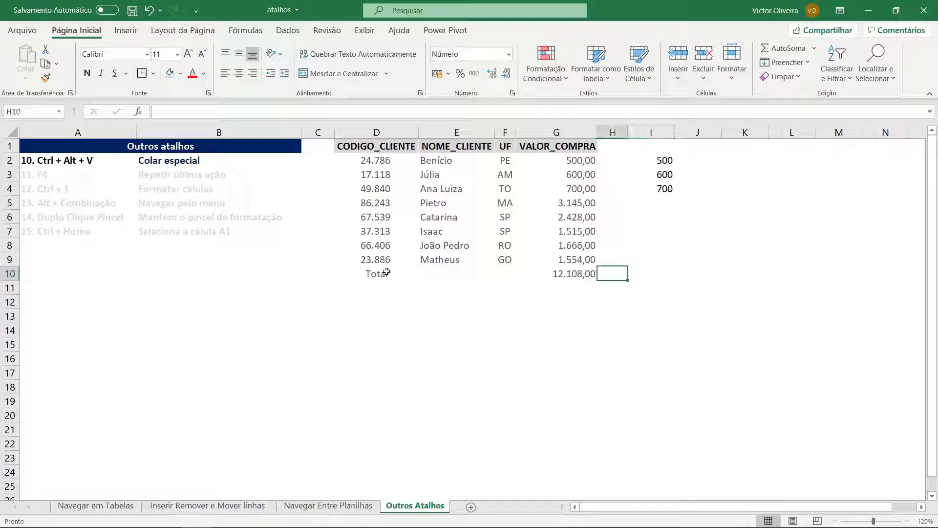
text(=soma)
key(Tab)
key(Up)
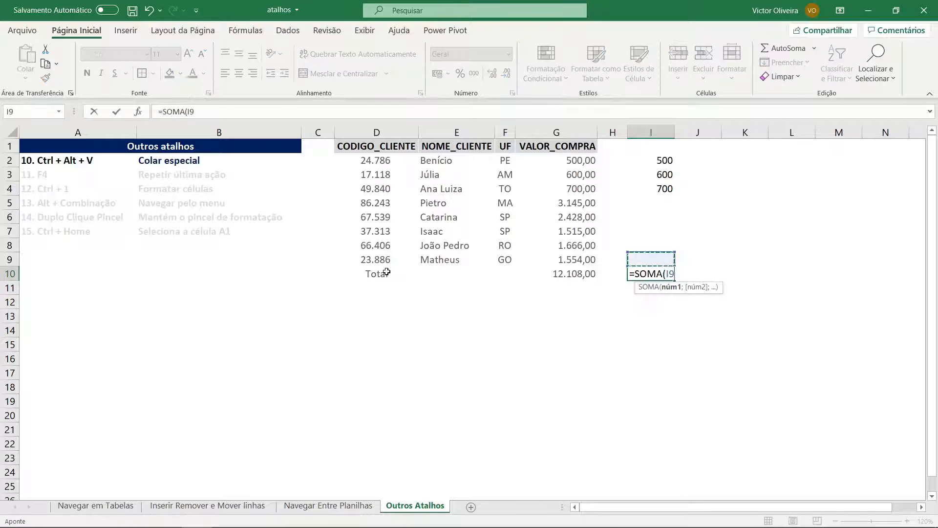
key(shift+Up)
key(shift+Up)
key(shift+Up)
key(shift+Up)
key(shift+Up)
key(shift+Up)
key(shift+Up)
text())
key(ctrl+Return)
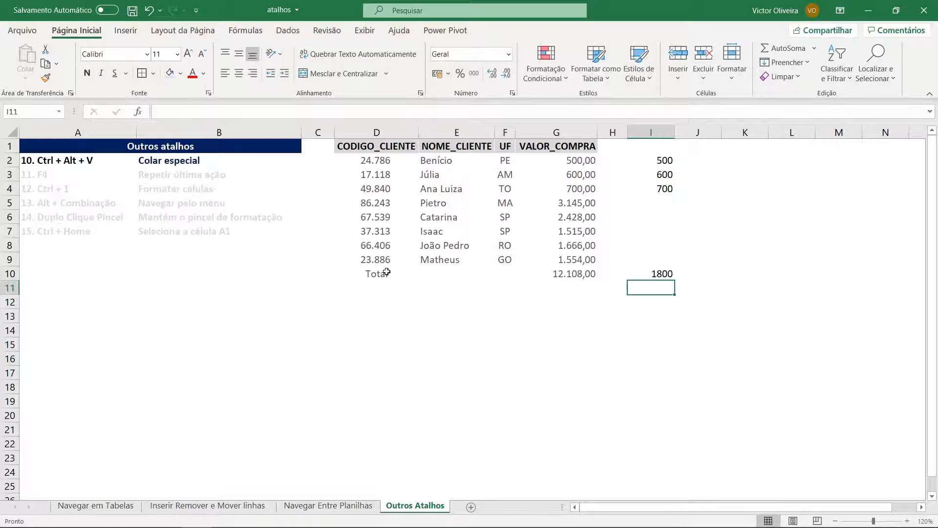
Compare the formulas and number formats of the totals in G10 and I10
key(Left)
key(Left)
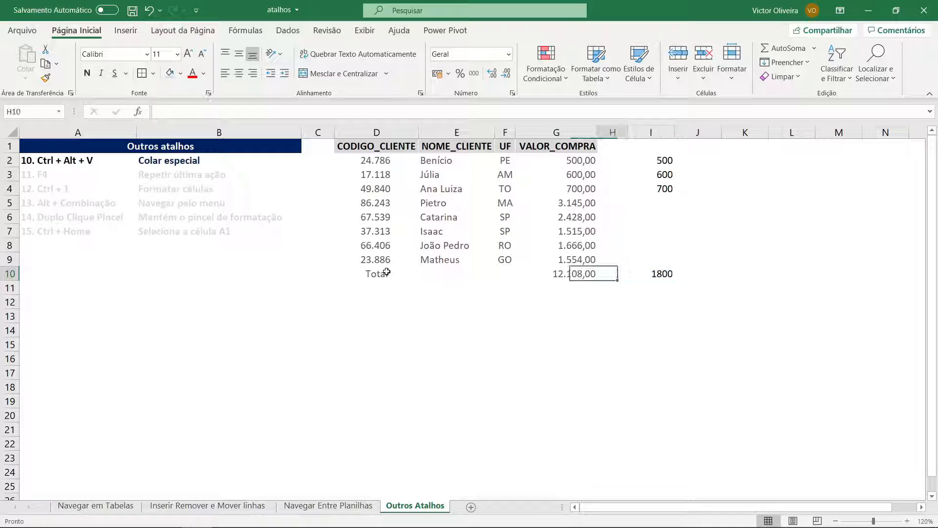
key(Right)
key(Right)
key(Left)
key(Left)
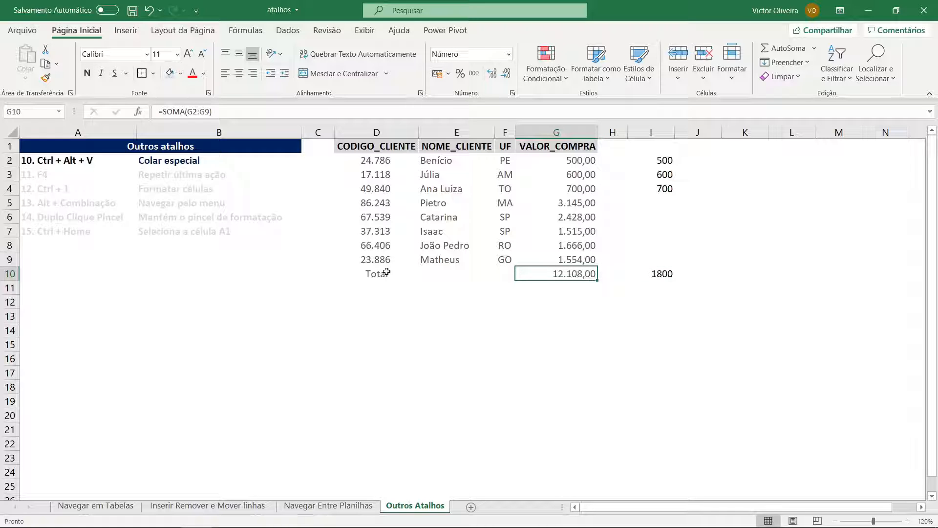
key(Right)
key(Right)
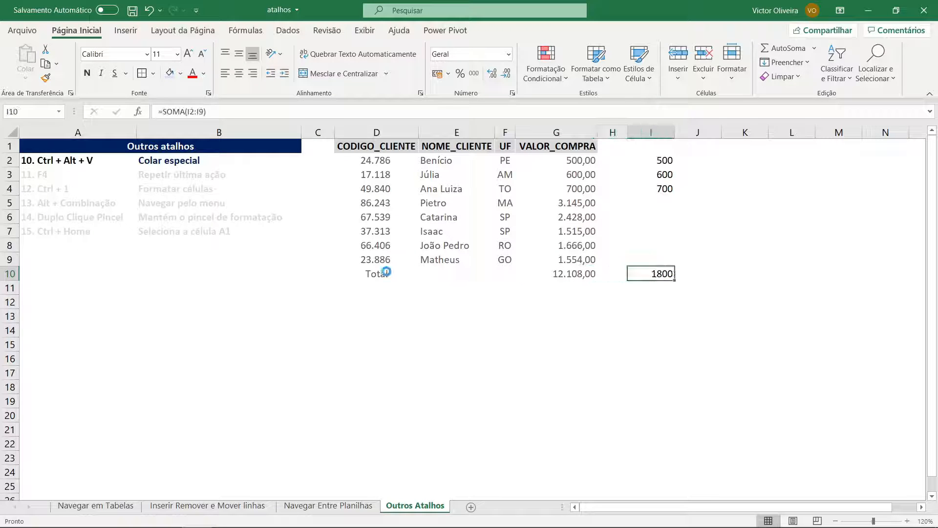
Copy the total formula from I10 and paste it with its formatting into G10
key(ctrl+c)
key(Left)
key(Left)
key(ctrl+v)
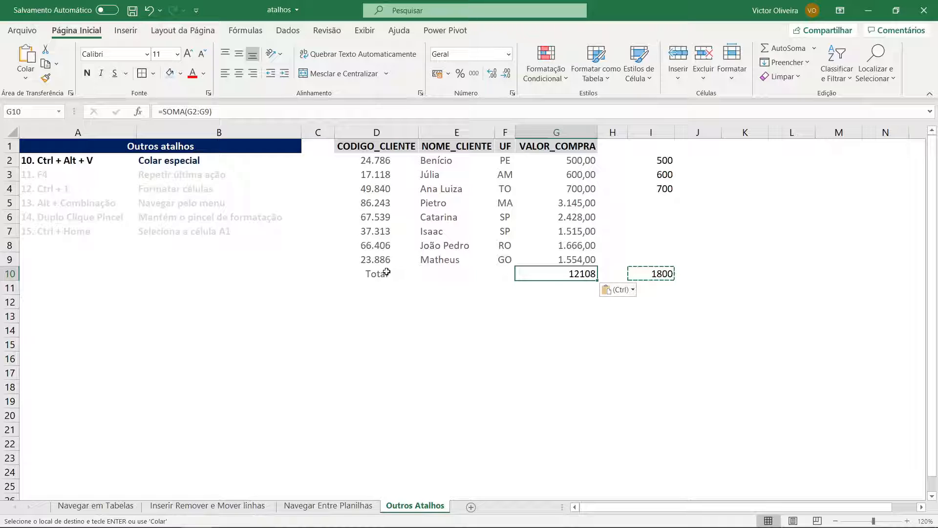
Inspect the range referenced by the pasted formula in G10 and compare it with the source formula in I10
key(Escape)
key(F2)
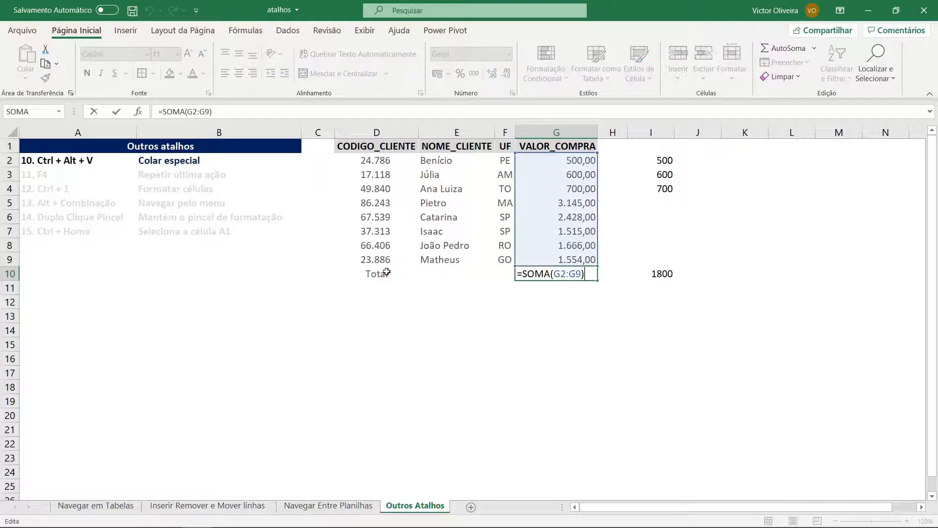
key(Escape)
key(Right)
key(Right)
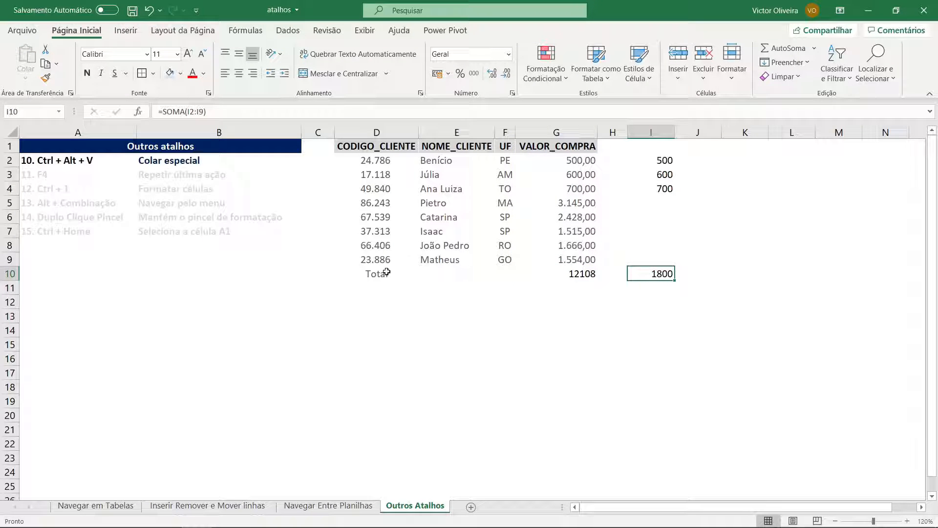
key(Left)
key(Left)
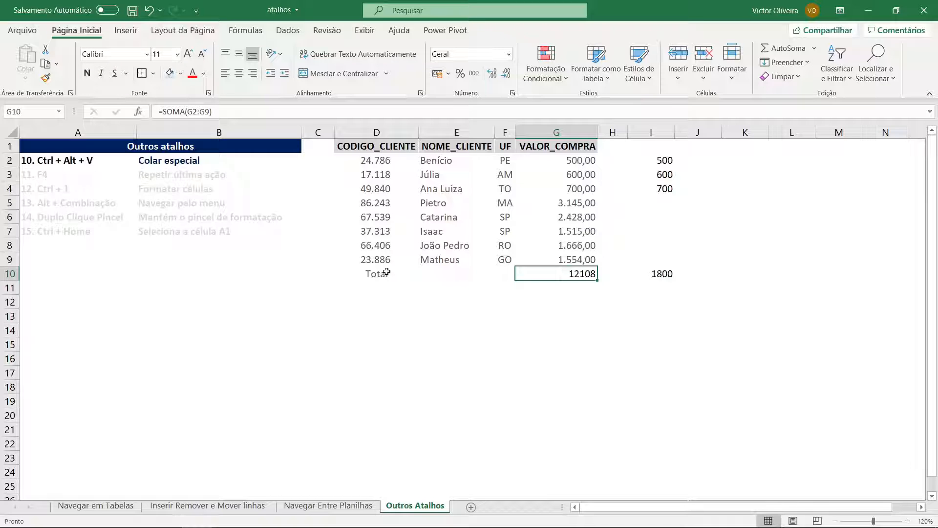
Undo the regular paste in G10 and compare the totals in I10 and G10 again
key(ctrl+z)
key(Right)
key(Right)
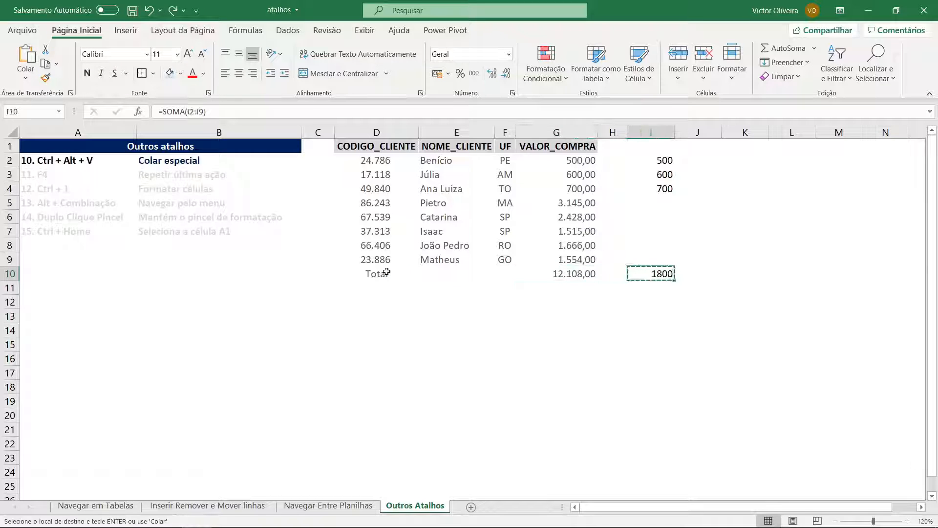
key(Left)
key(Left)
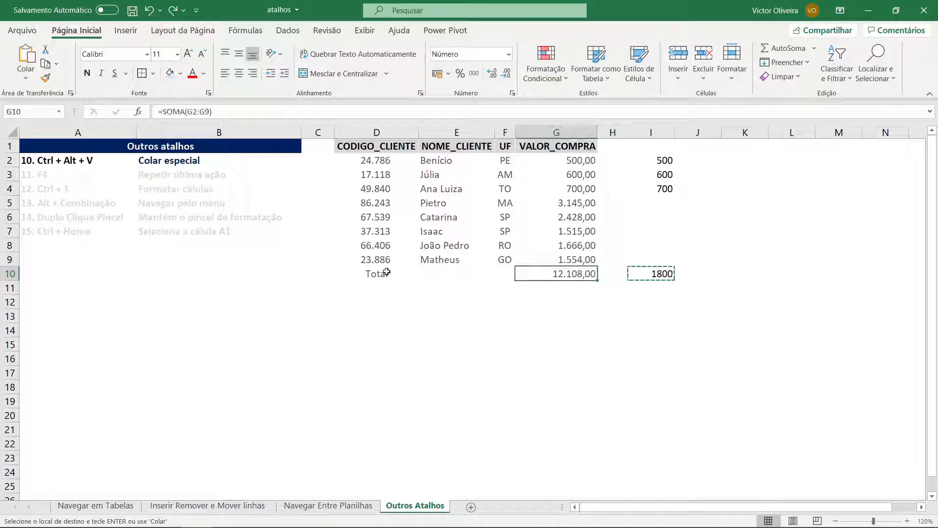
Paste only the copied I10 formula into G10, using the Fórmulas option of Paste Special
key(ctrl+alt+v)
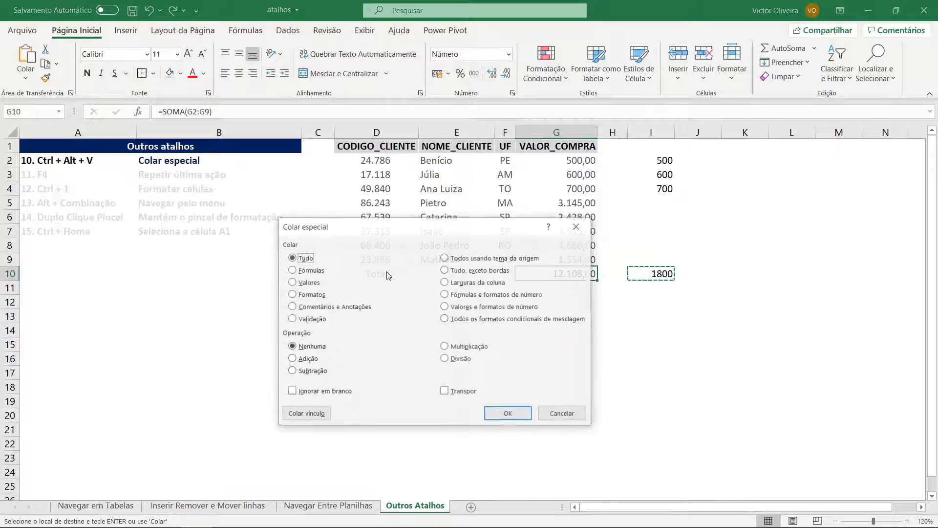
key(f)
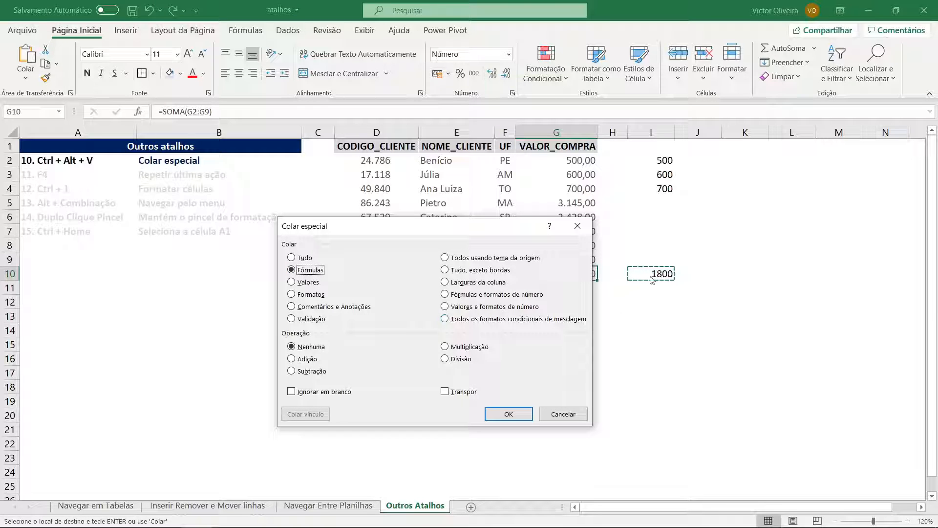
drag(527, 229, 438, 238)
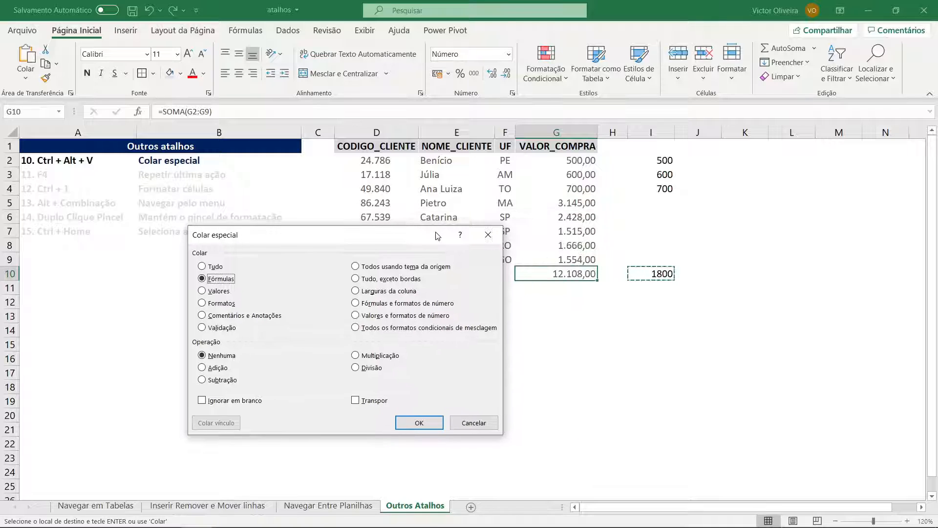
click(421, 425)
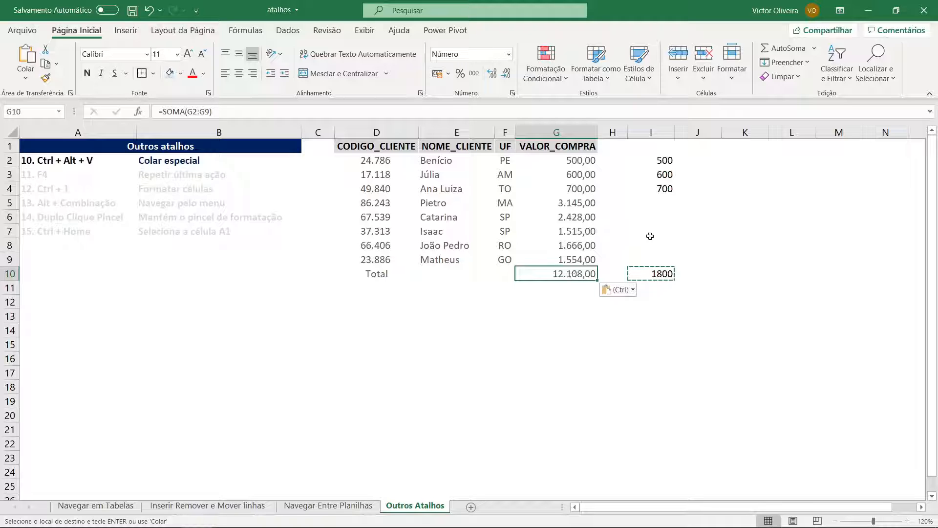
Clear the auxiliary values and total in I2:I10
click(668, 163)
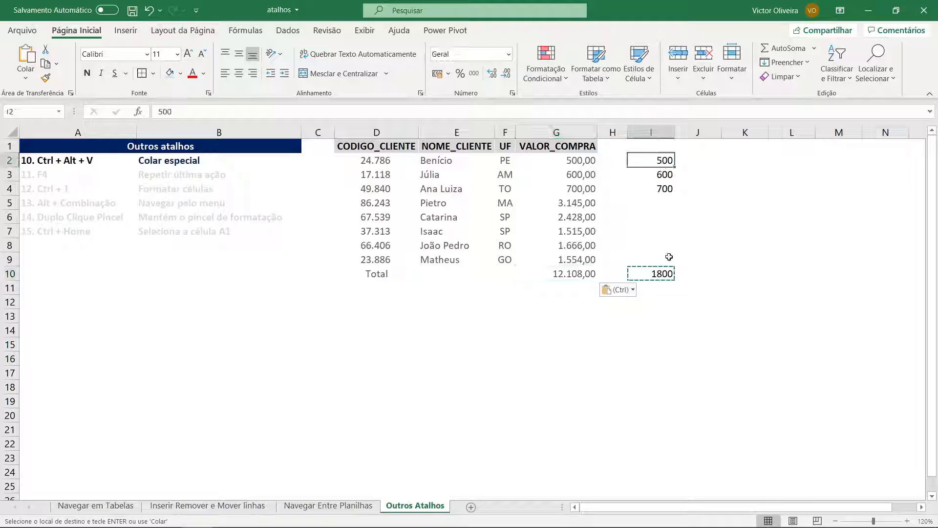
key(ctrl+shift+Down)
key(ctrl+shift+Down)
key(Delete)
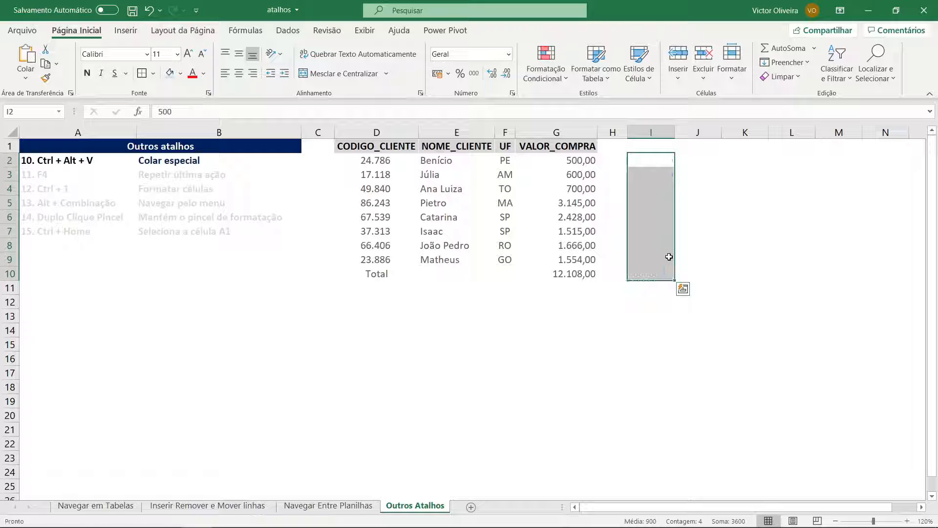
key(shift+BackSpace)
key(Left)
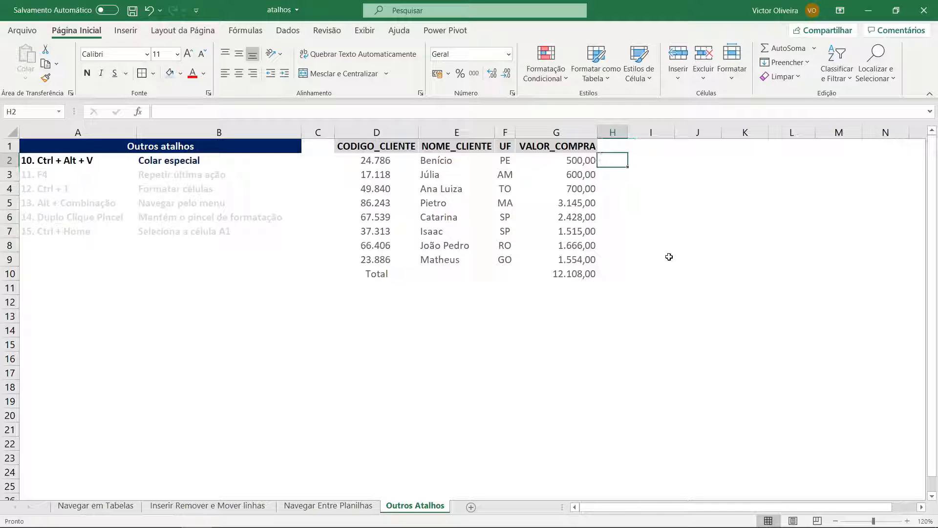
Widen column G to make extra room for the VALOR_COMPRA header
key(Left)
key(Up)
drag(597, 132, 625, 132)
Highlight the VALOR_COMPRA values in G2:G8
key(Down)
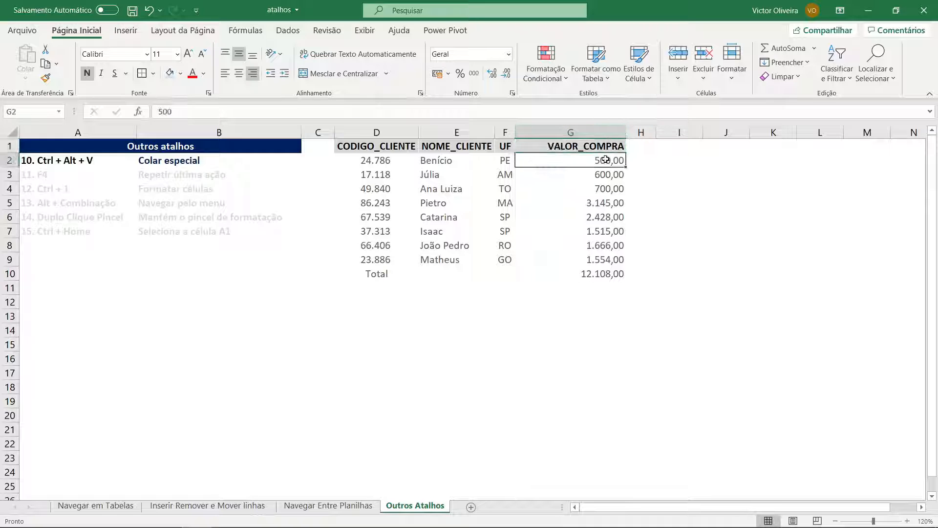
key(shift+Down)
key(shift+Down)
key(shift+Down)
key(shift+Down)
key(shift+Down)
key(shift+Down)
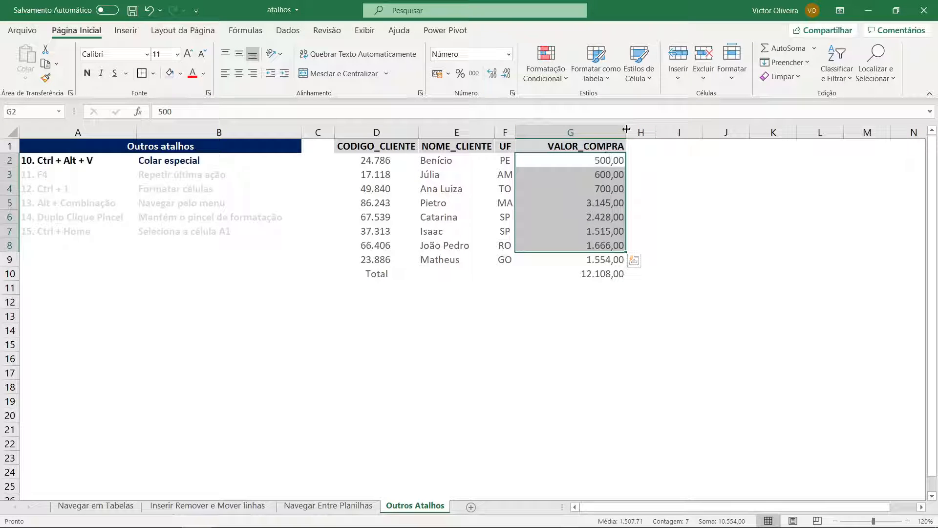
Change the header in G1 to VALOR_COMPRA (R$mil) and widen column G to fit it
click(618, 144)
click(534, 106)
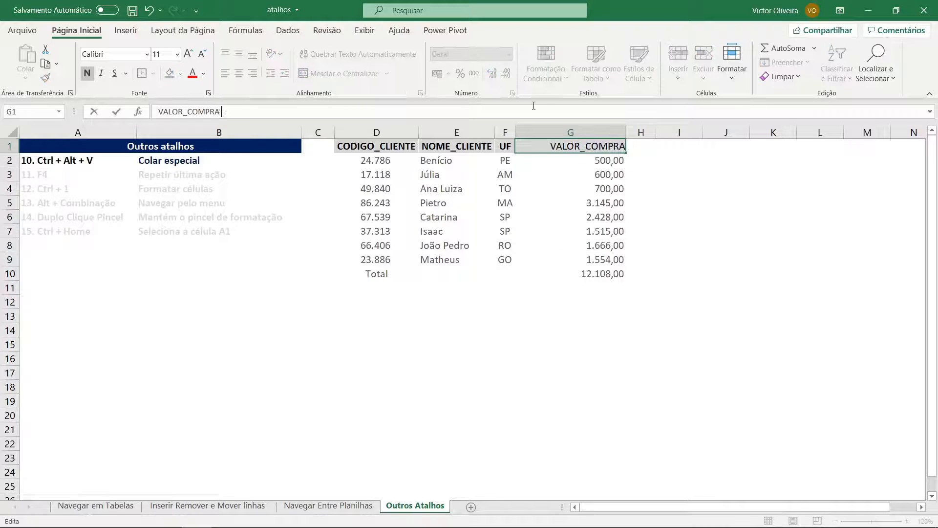
text((R$)
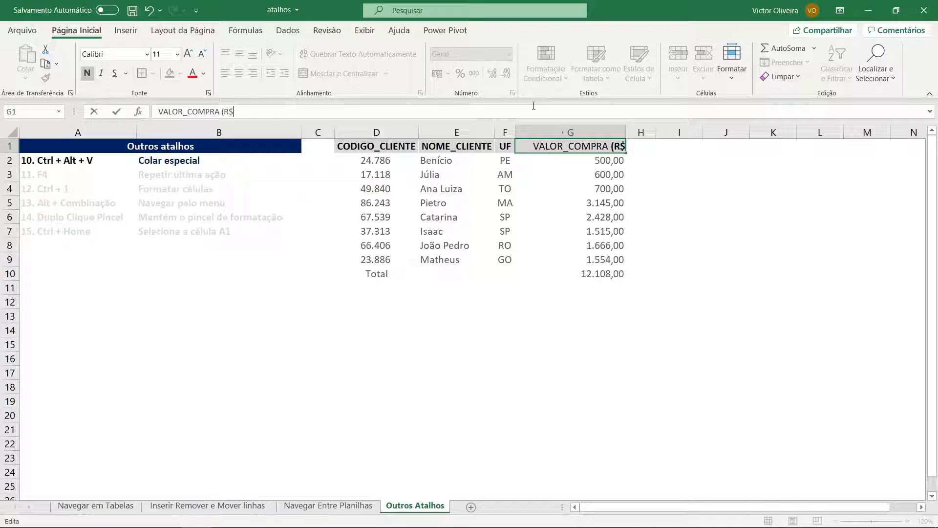
text(mil))
key(Return)
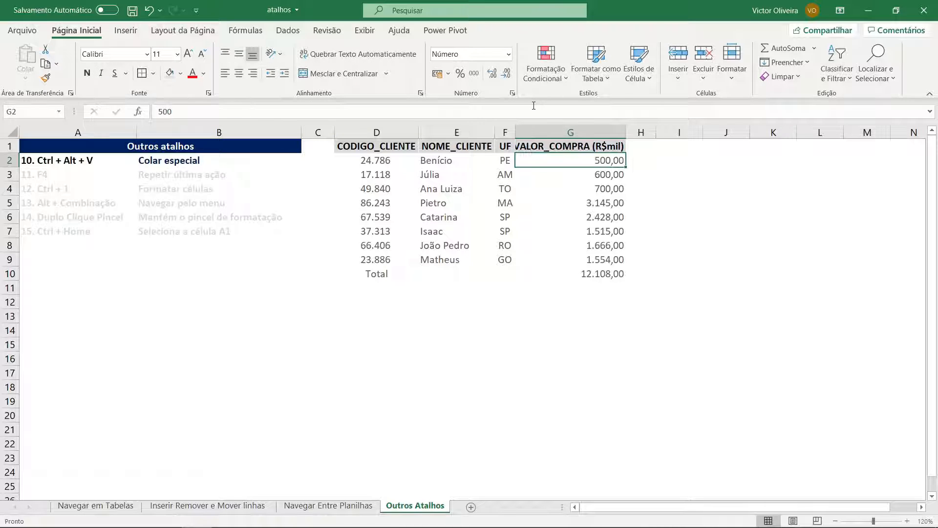
drag(626, 132, 631, 131)
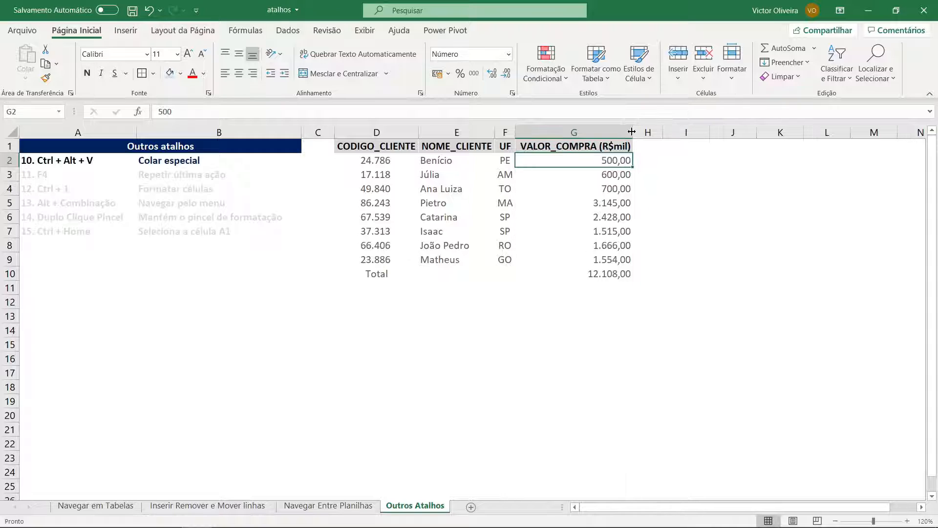
Enter 1000 in cell I3 and copy that cell
click(669, 174)
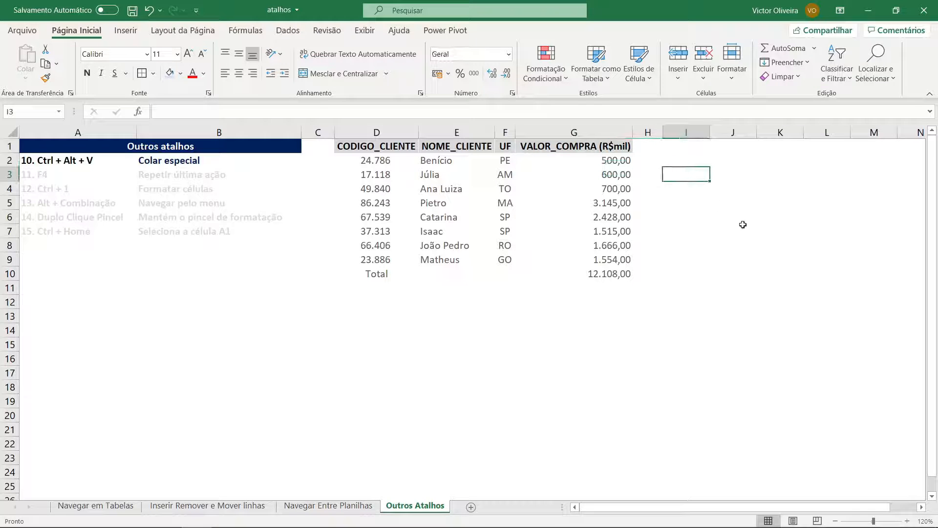
text(10)
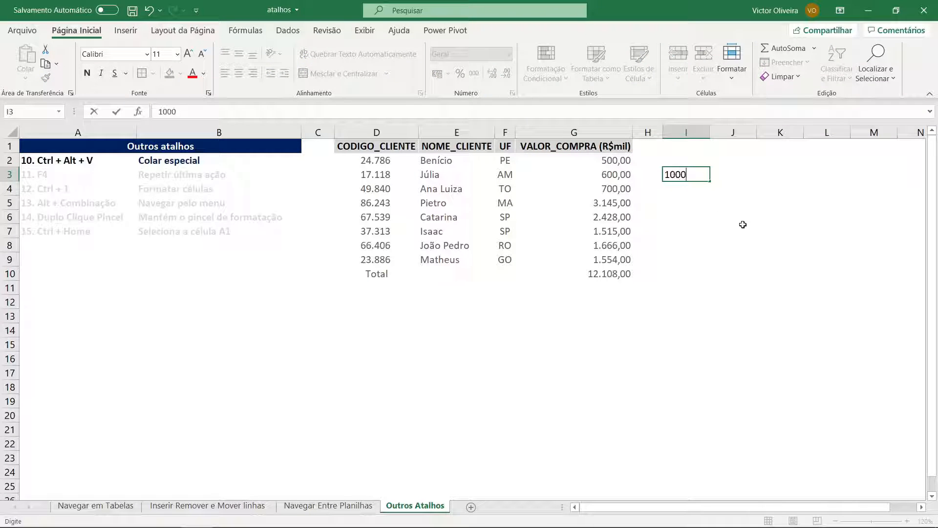
text(00)
key(Return)
key(Up)
key(ctrl+c)
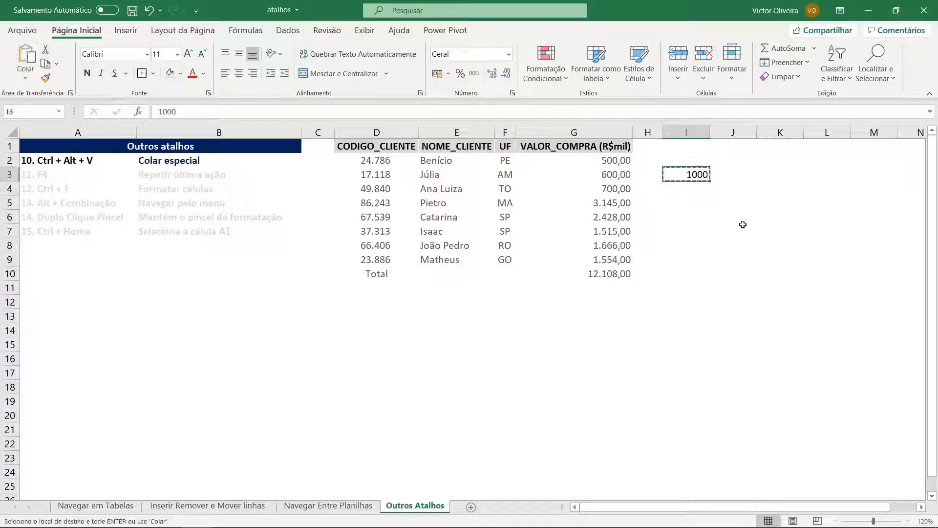
Divide G2:G9 by the copied 1000 using Paste Special with Tudo and the Divisão operation, and undo the division
key(Left)
key(Left)
key(Up)
key(ctrl+shift+Down)
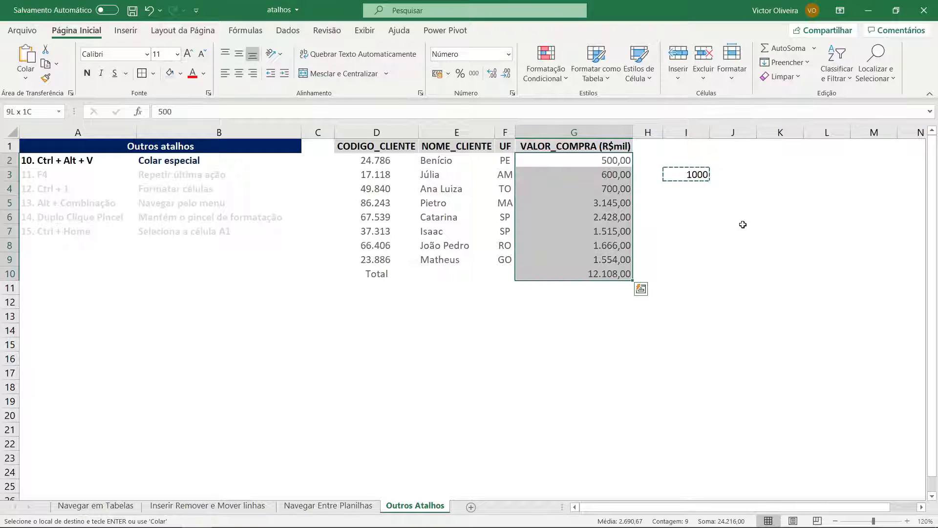
key(shift+Up)
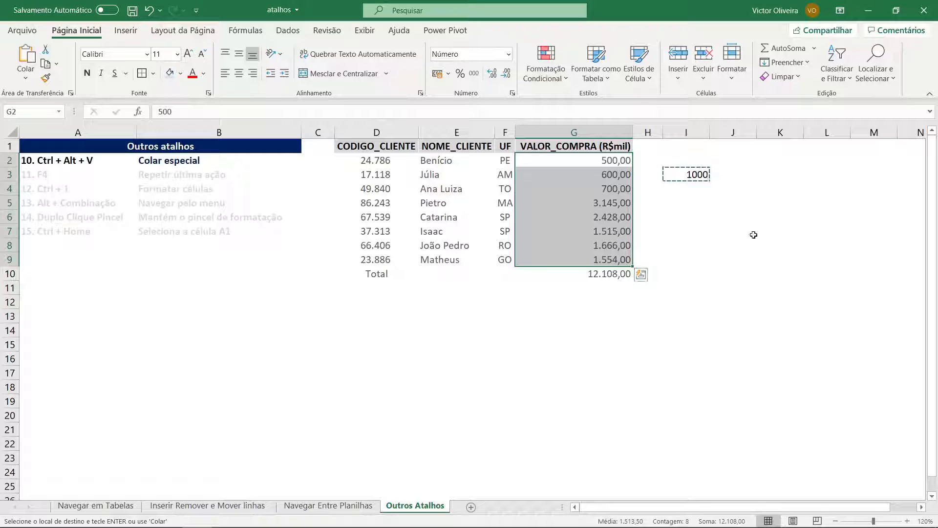
key(ctrl+alt+v)
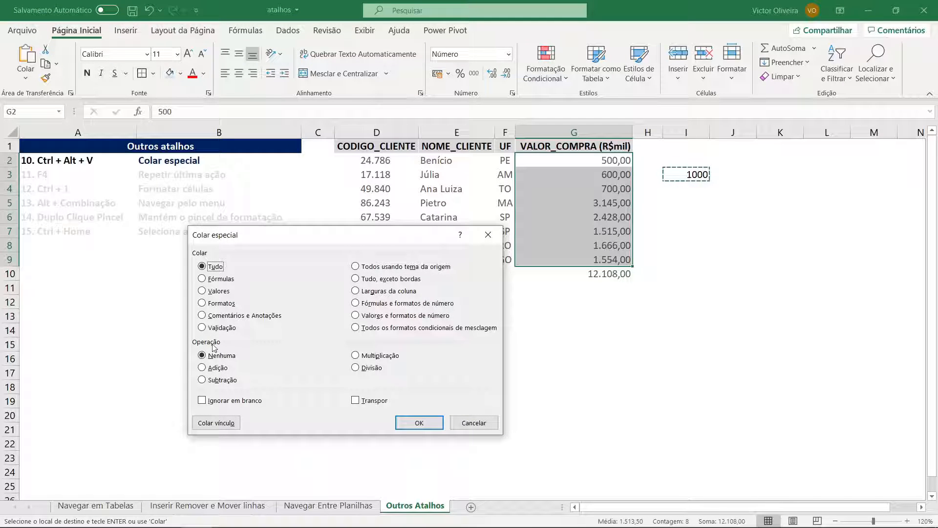
click(355, 367)
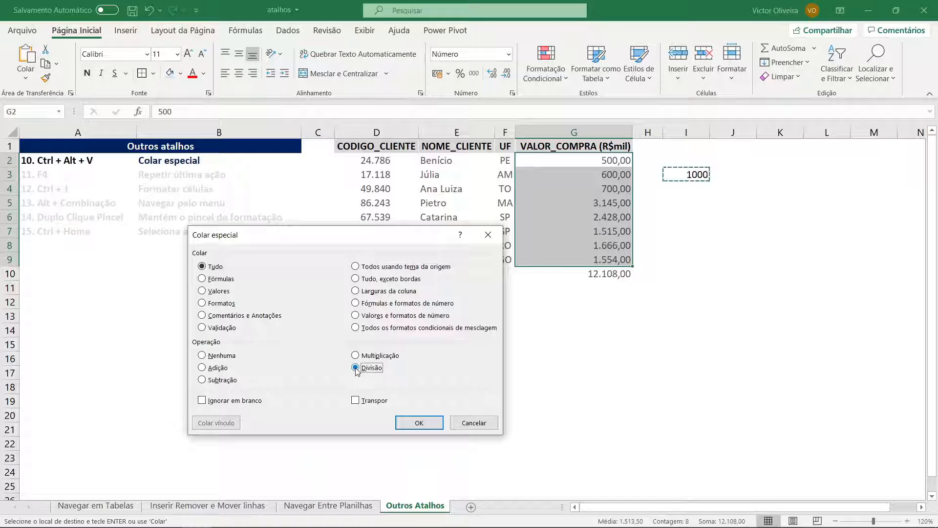
click(421, 423)
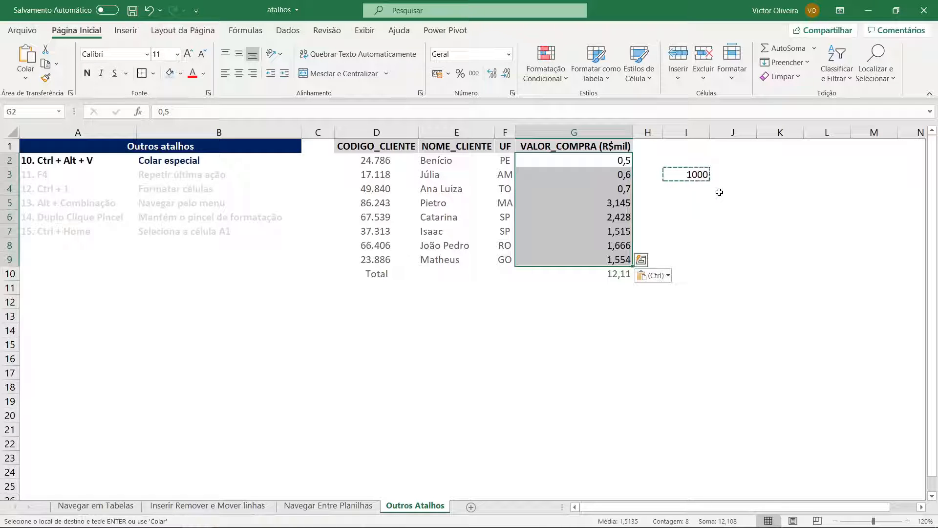
key(ctrl+z)
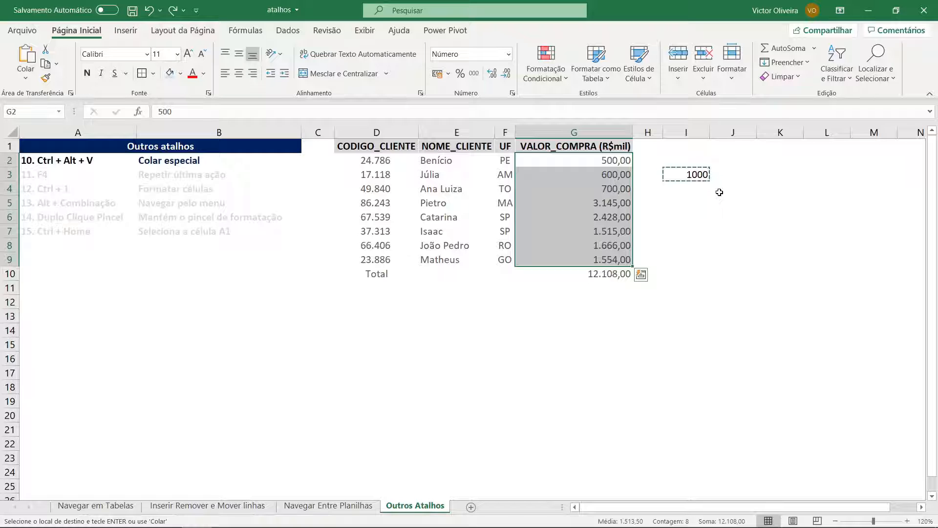
Divide G2:G9 by the copied 1000 using Paste Special with Valores and the Divisão operation, and check the resulting cells
key(ctrl+alt+v)
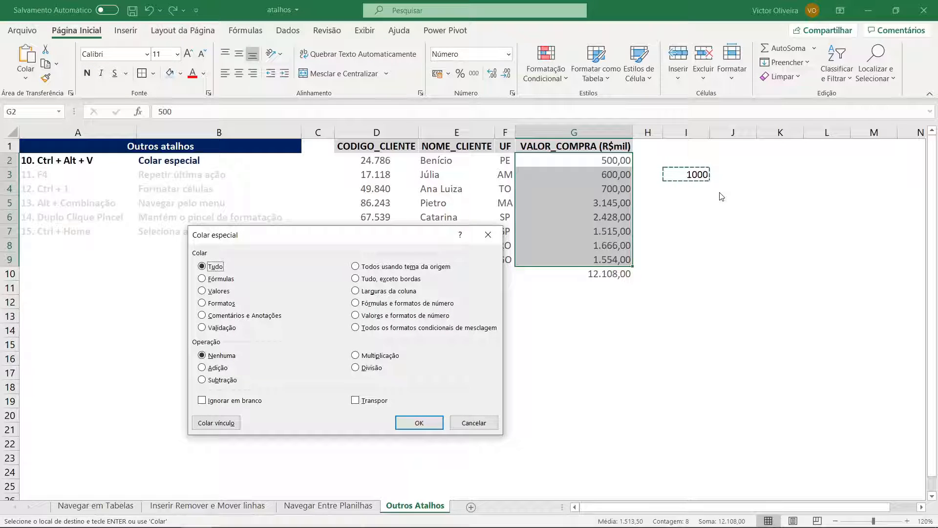
click(219, 292)
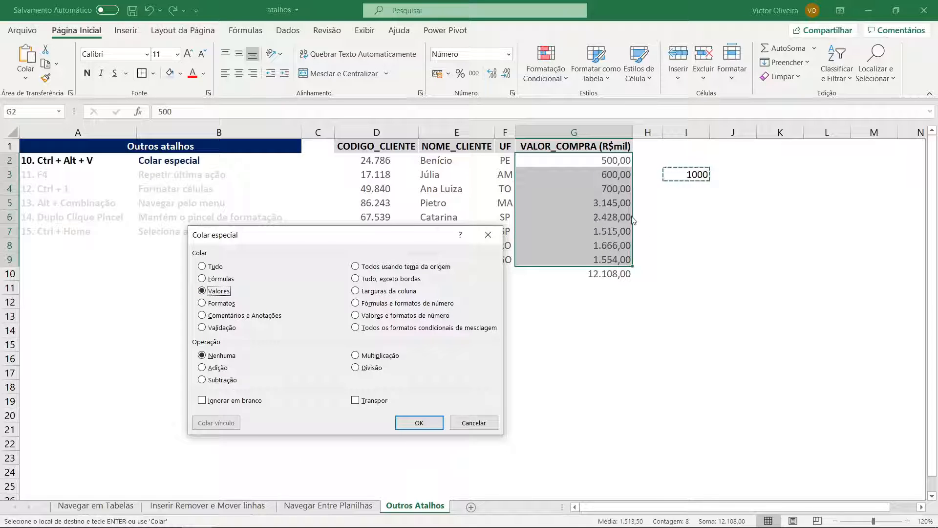
click(365, 371)
click(423, 422)
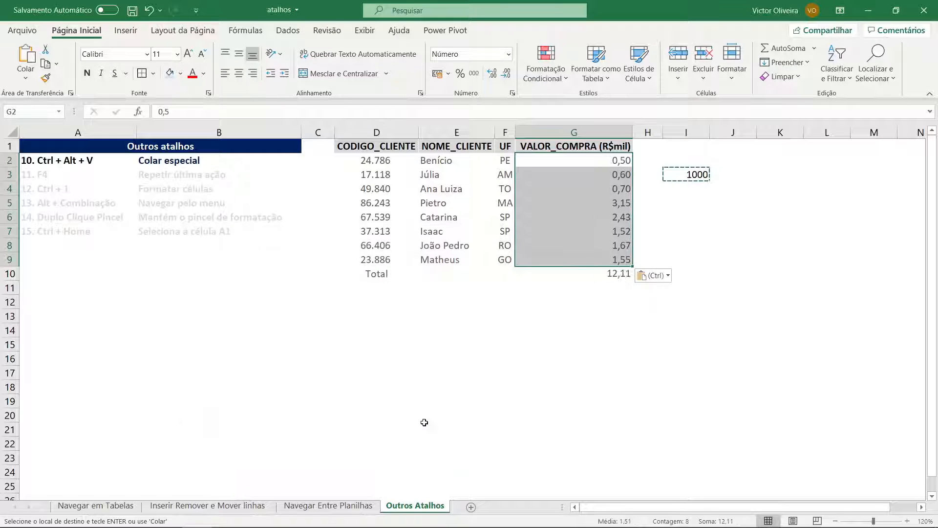
click(602, 201)
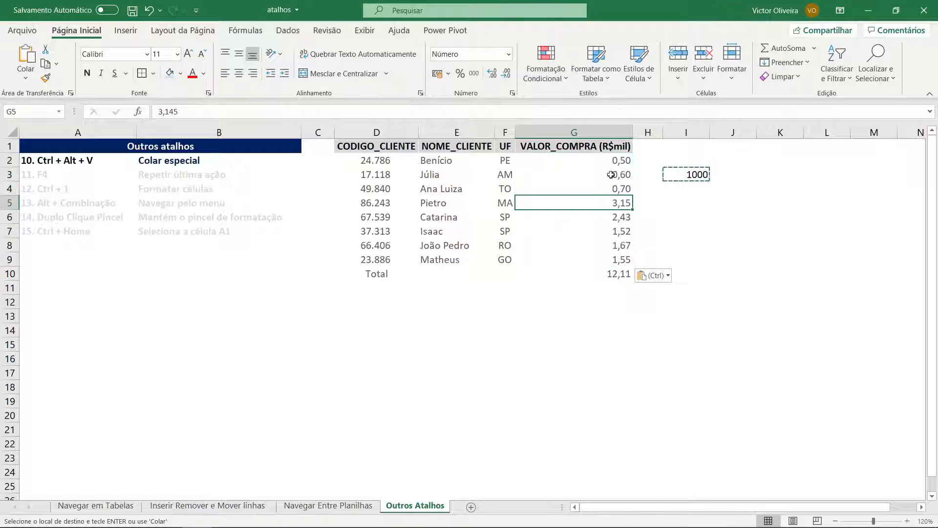
drag(618, 160, 614, 261)
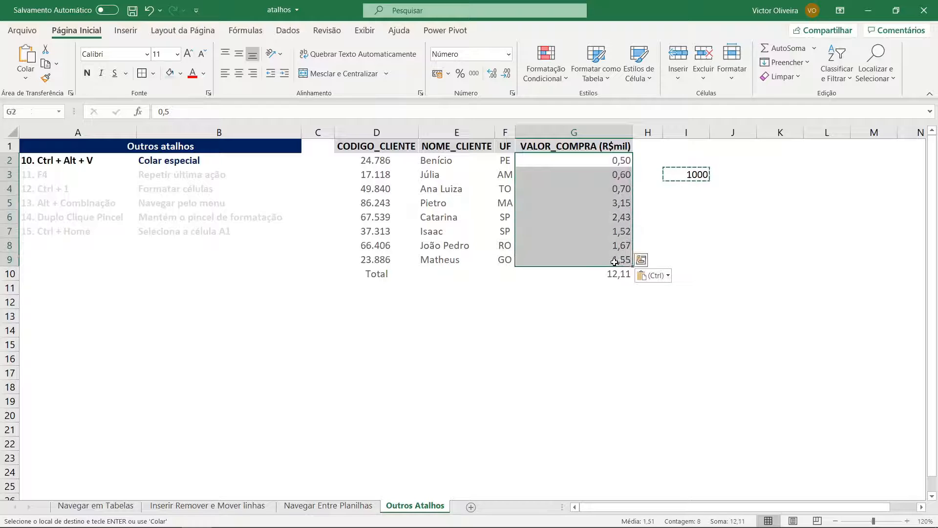
click(612, 272)
click(685, 185)
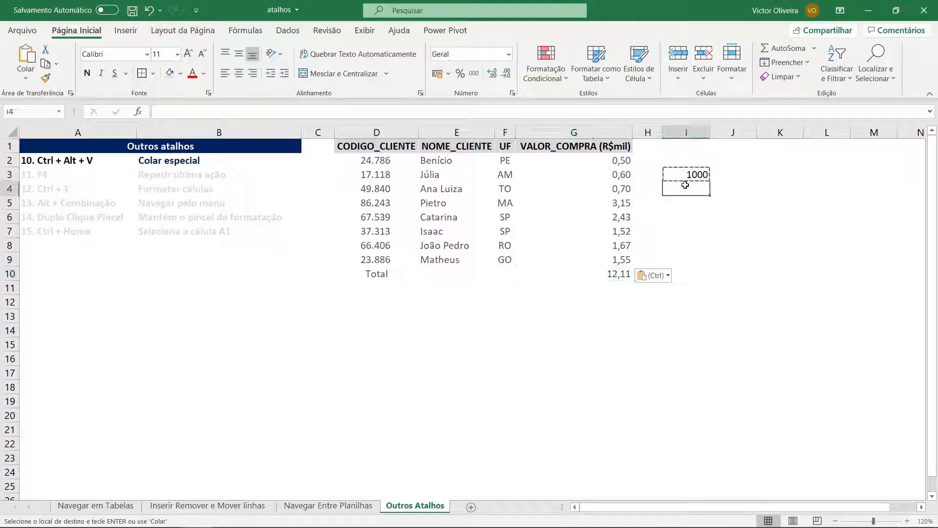
click(693, 176)
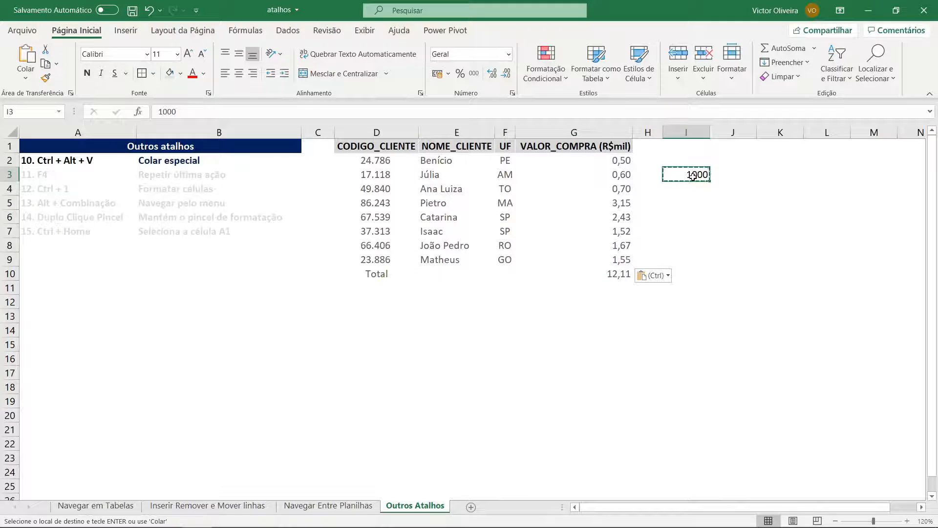
Copy the formatting of A2:B2 onto A3:B3 with the Format Painter to highlight the "11. F4" shortcut row
key(Left)
key(Left)
key(Left)
key(Left)
key(Left)
key(Left)
key(Left)
key(Left)
key(Up)
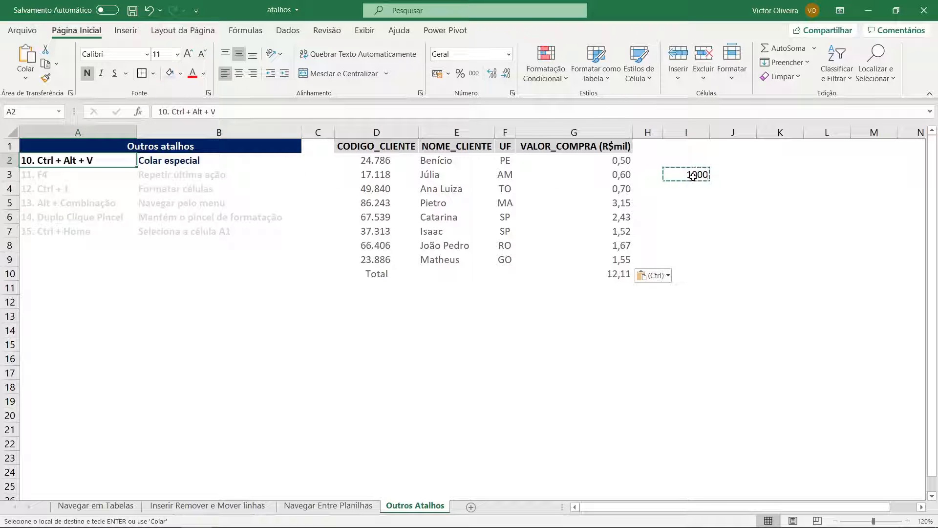
key(shift+Right)
key(alt+c)
key(f)
key(p)
key(Down)
key(Return)
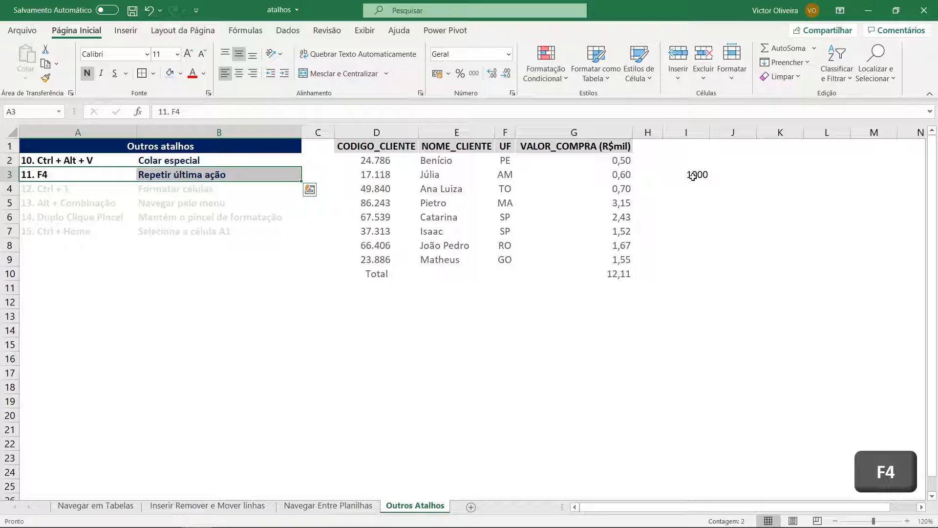
Add an outside border around the range D3:G3 in the customer table
key(Right)
key(Right)
key(Right)
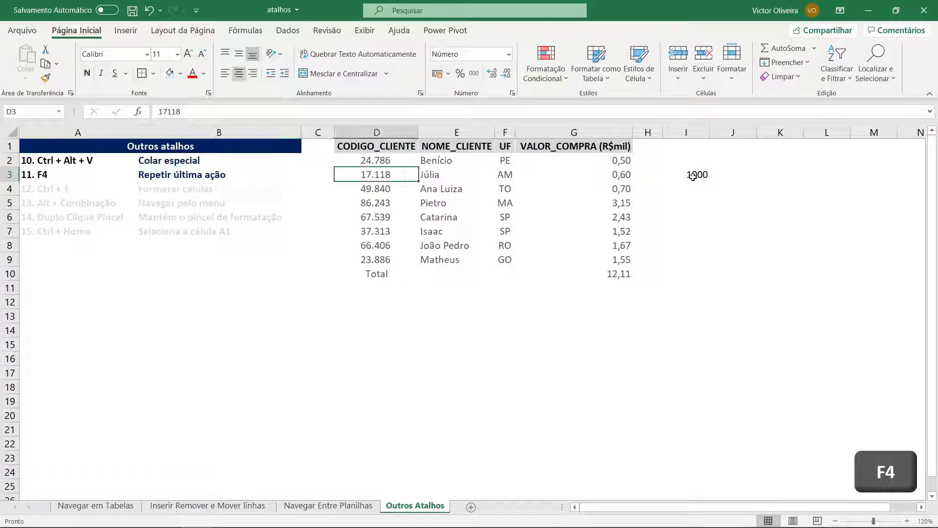
key(Down)
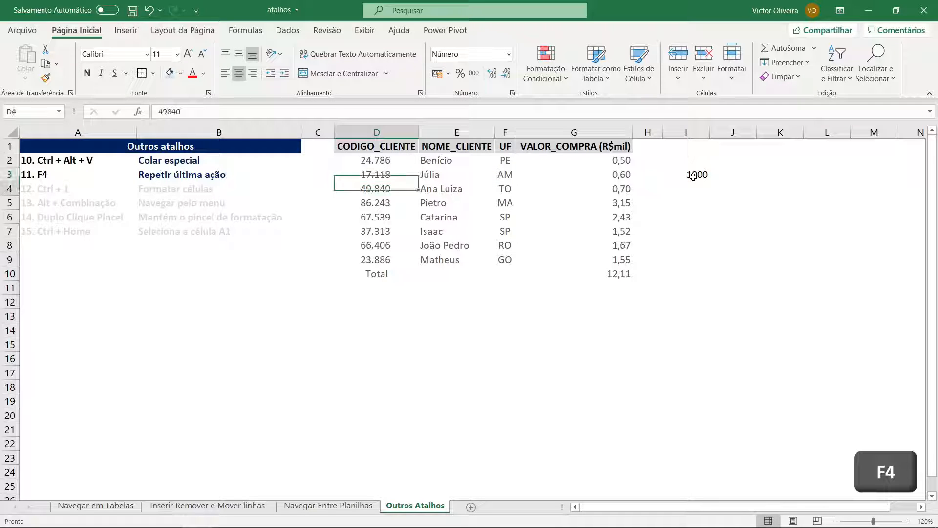
key(Up)
key(shift+Right)
key(shift+Right)
key(shift+Right)
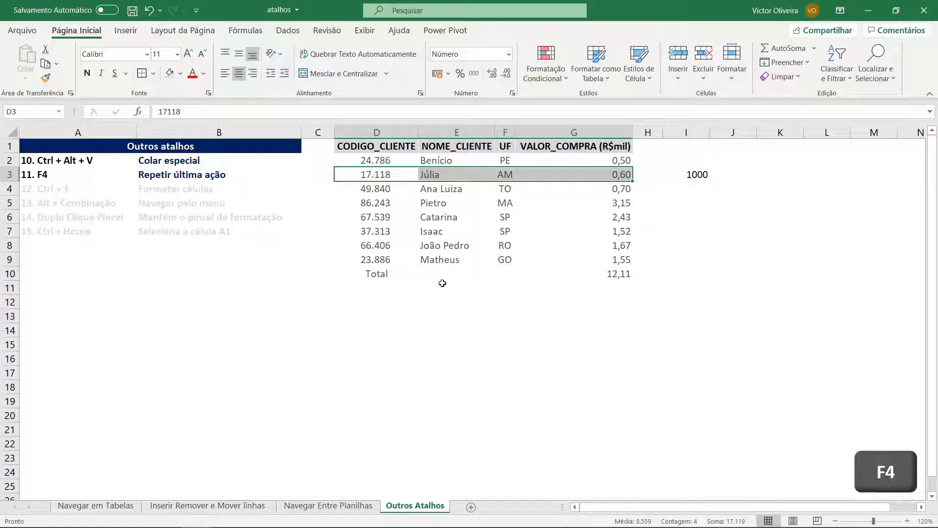
Repeat the last border action on the range D5:G5
key(Down)
key(Down)
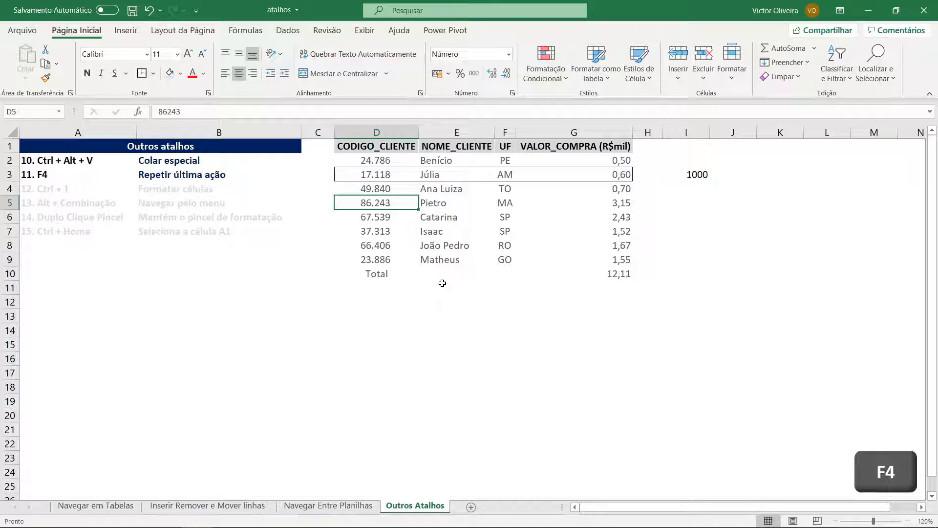
key(Right)
key(Right)
key(Right)
key(Left)
key(Left)
key(Left)
key(ctrl+shift+Right)
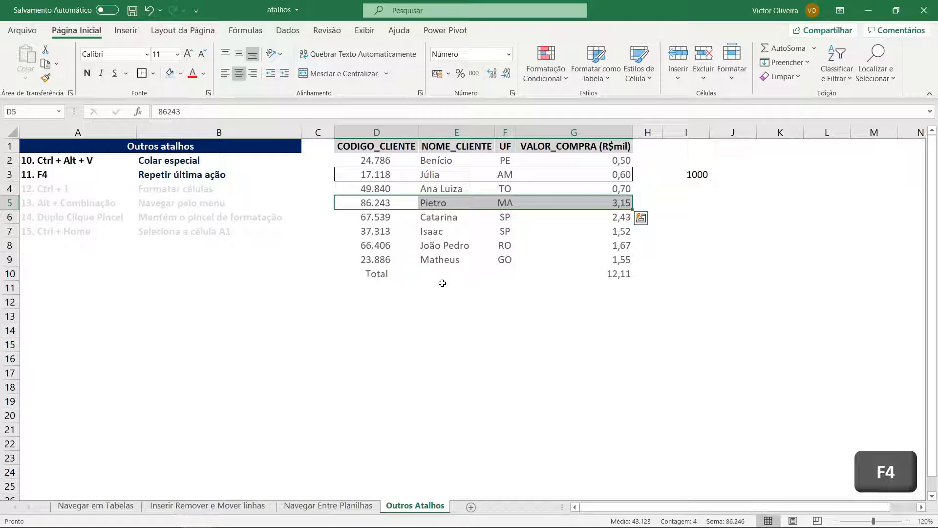
key(F4)
Repeat the border action on the single cell D7 in the CODIGO_CLIENTE column
key(Down)
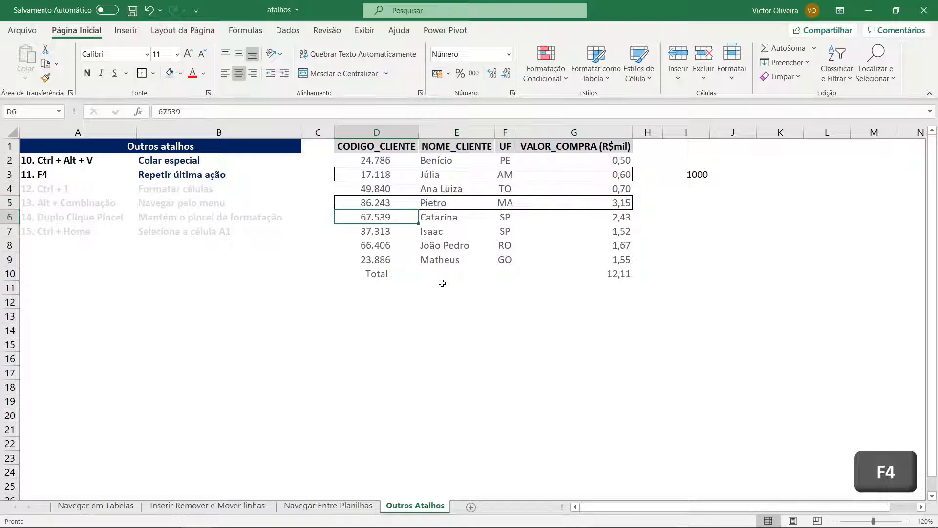
key(Down)
key(Up)
key(Up)
key(Right)
key(Right)
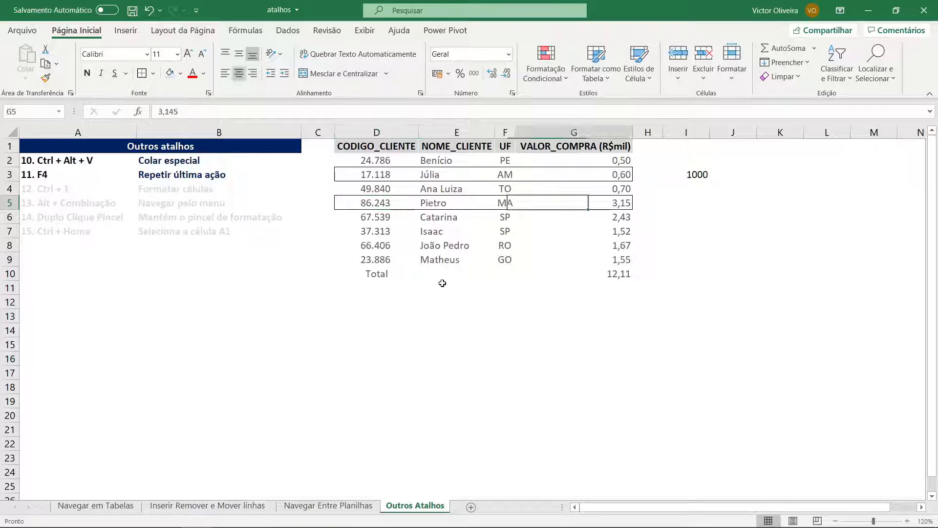
key(Right)
key(Down)
key(Left)
key(Left)
key(Left)
key(Left)
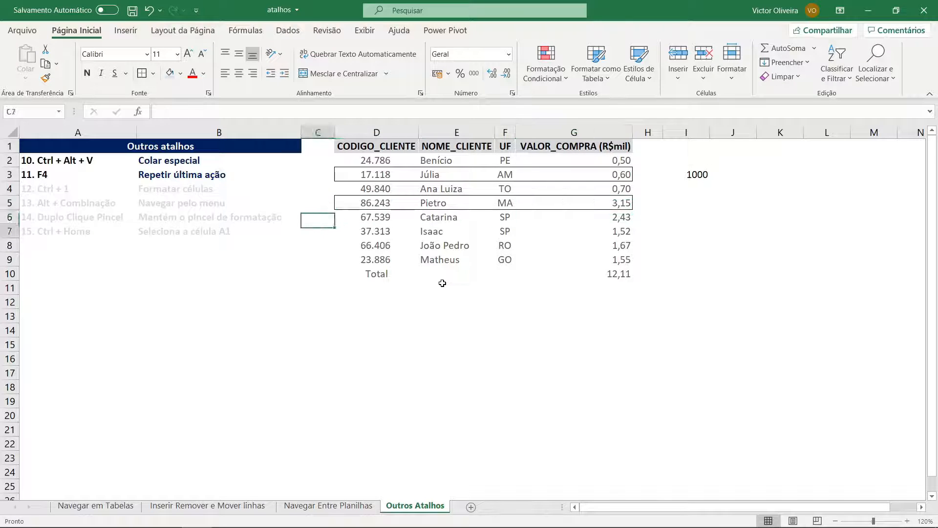
key(Down)
key(Right)
key(F4)
Repeat the border action on cell F8 in the UF column
key(Down)
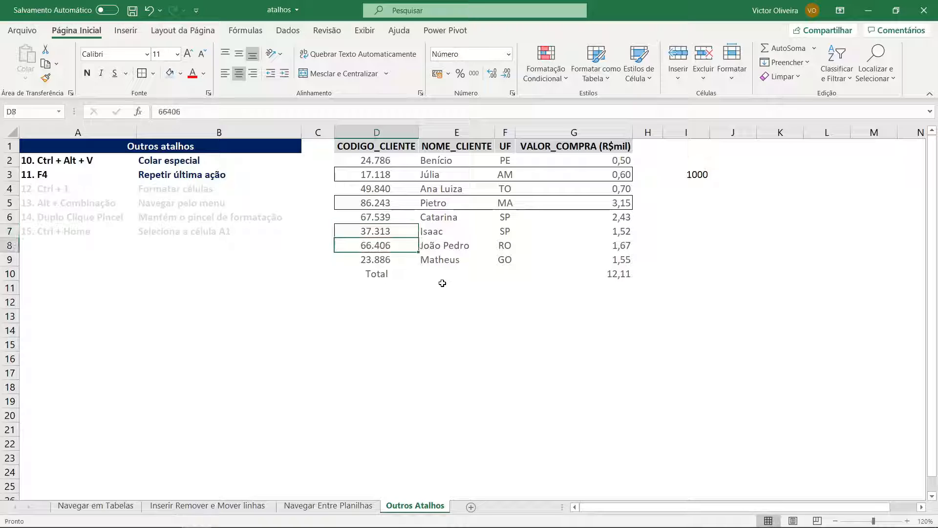
key(Down)
key(Right)
key(Right)
key(Up)
key(F4)
Fill cell D2, the first value under CODIGO_CLIENTE, with the current light blue fill color
key(Right)
key(Right)
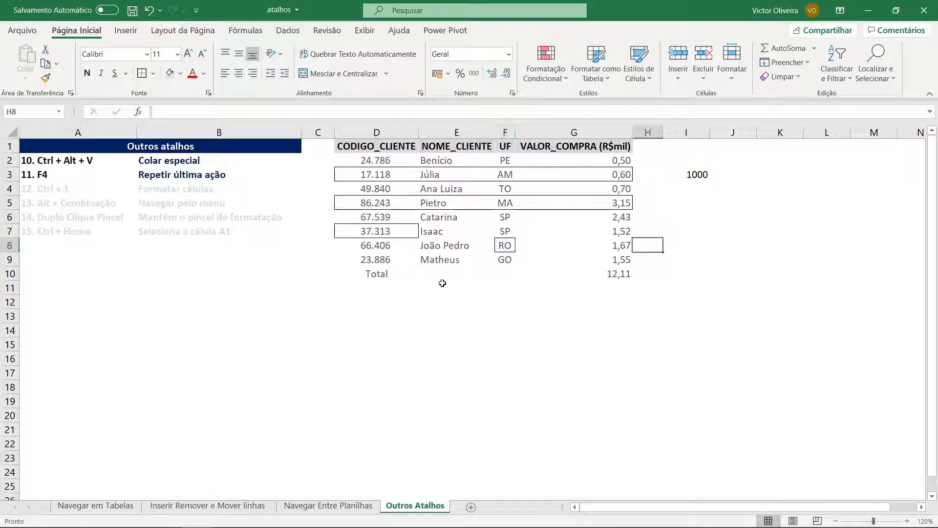
key(Left)
key(Up)
key(Left)
key(Up)
key(Up)
key(Up)
key(Up)
key(Left)
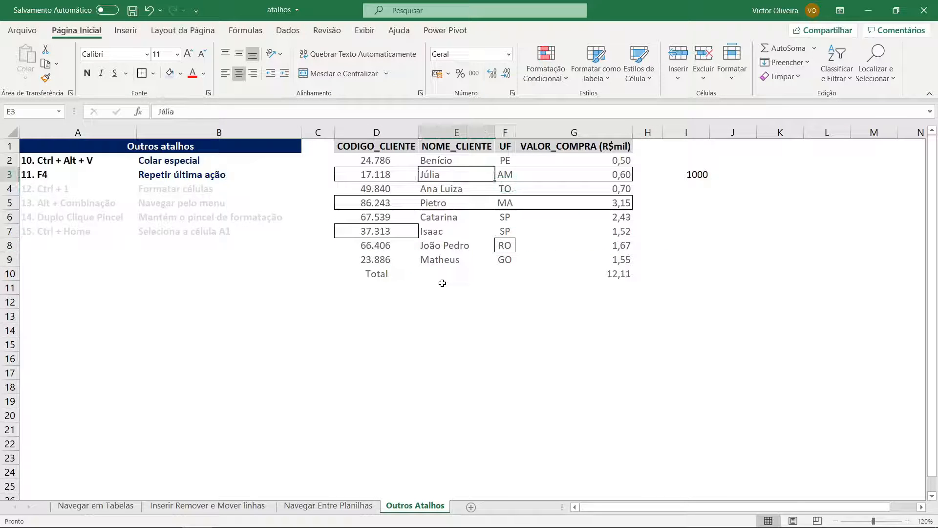
key(Up)
key(Left)
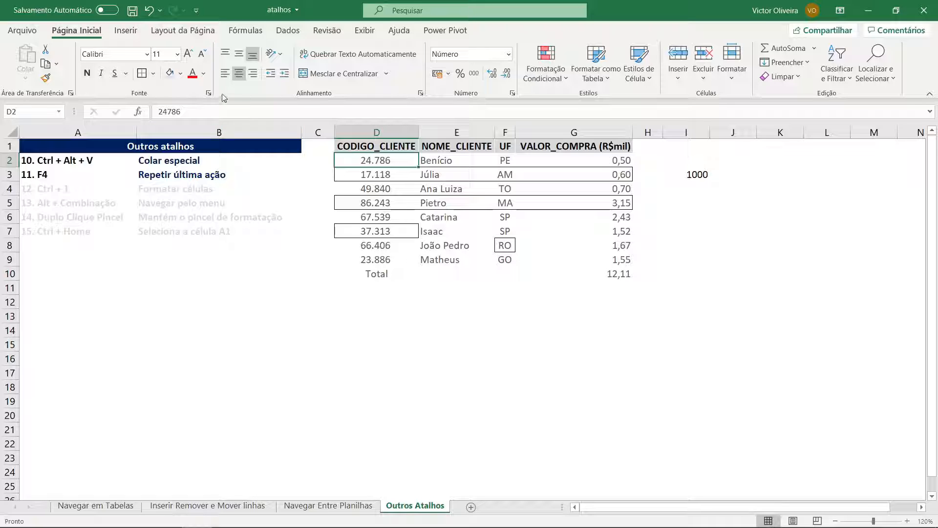
click(174, 74)
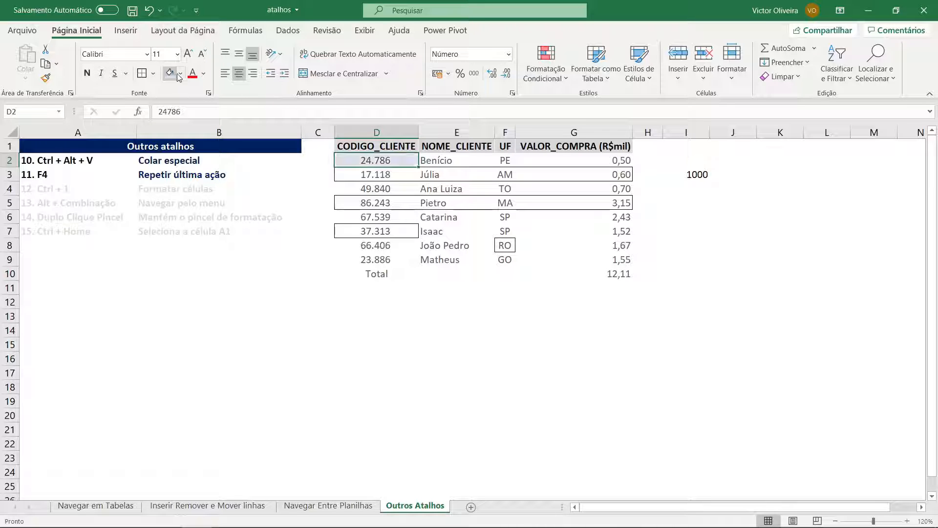
Repeat the light blue fill on cell E4 in the NOME_CLIENTE column
key(Down)
key(Right)
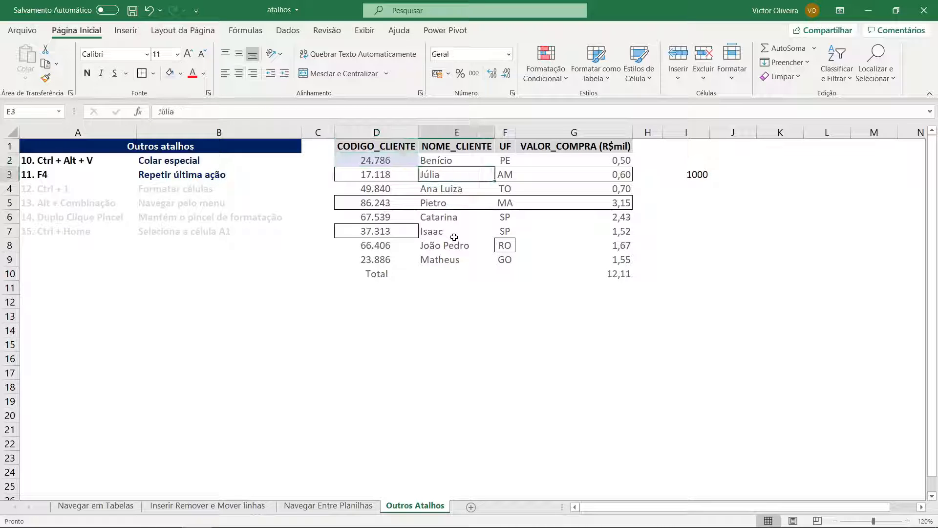
key(Down)
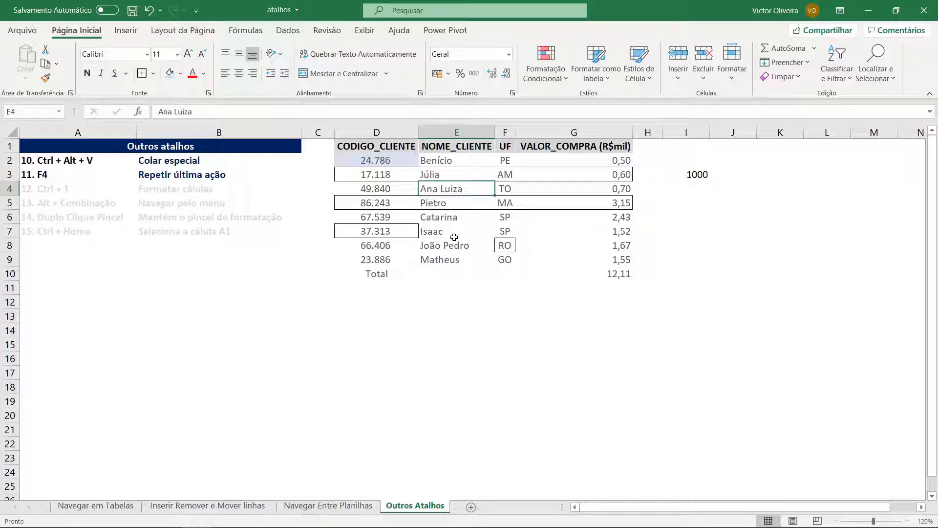
key(F4)
Repeat the light blue fill on cell F6 in the UF column
key(Down)
key(Down)
key(Right)
key(Down)
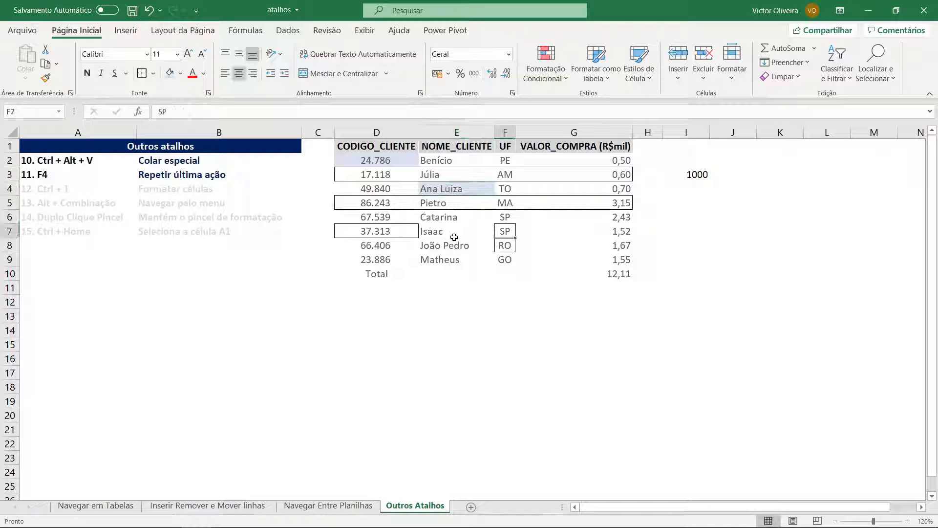
key(Up)
key(F4)
Copy the formatting of A3:B3 onto A4:B4 to highlight the "12. Ctrl + 1" Formatar células row
key(Right)
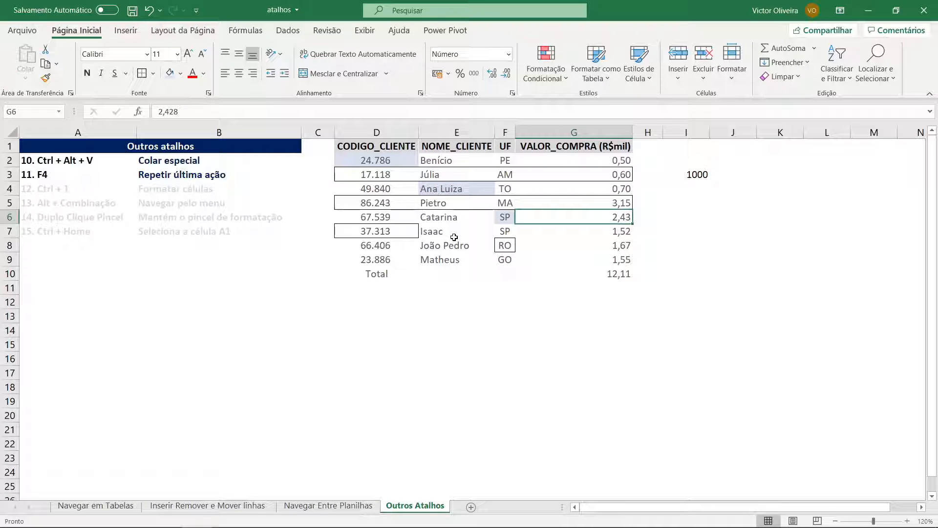
key(ctrl+Up)
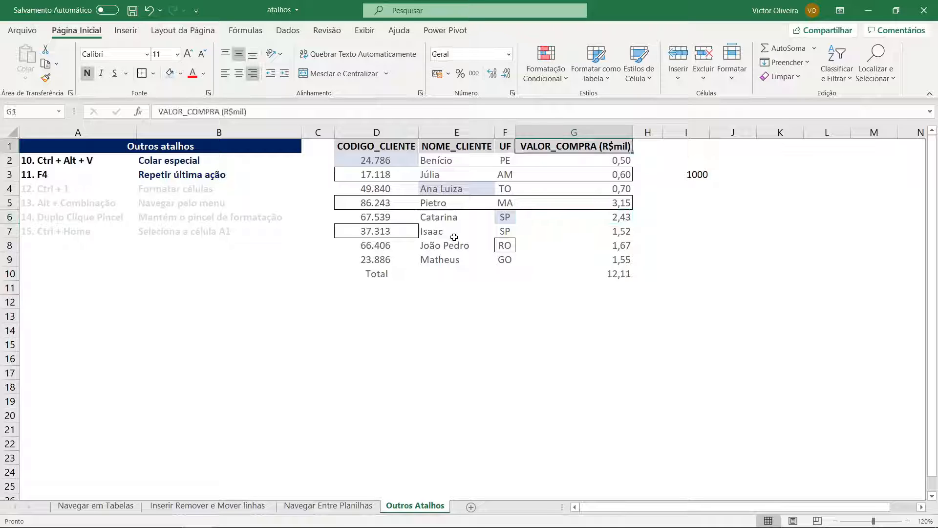
key(ctrl+Home)
key(Down)
key(Down)
key(shift+Right)
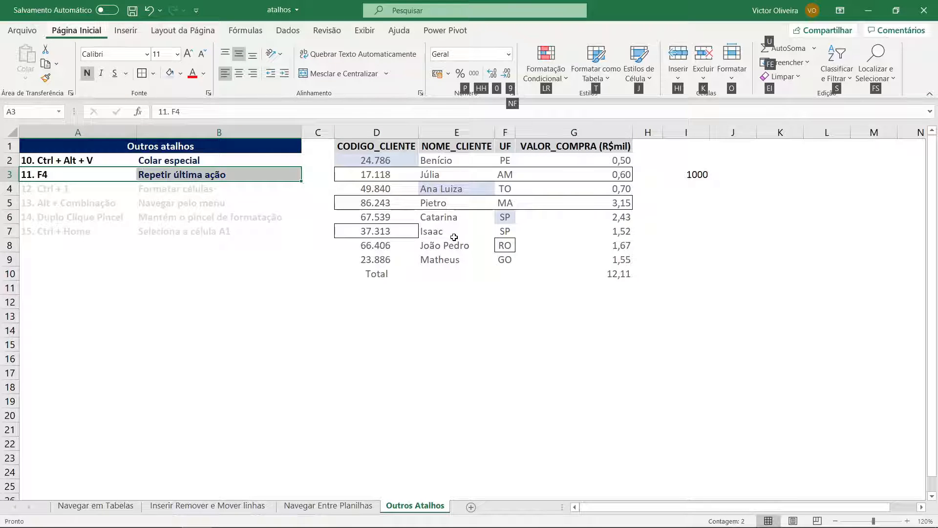
key(Down)
key(shift+Right)
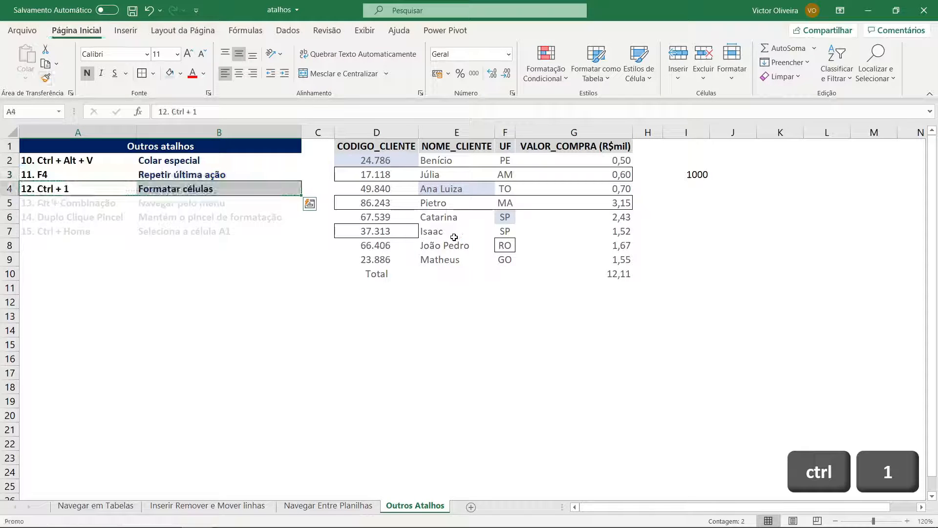
View the Formatar Células dialog for cell D4 through the font options and through the cell's own options, cancelling both times
key(Right)
key(Right)
key(Right)
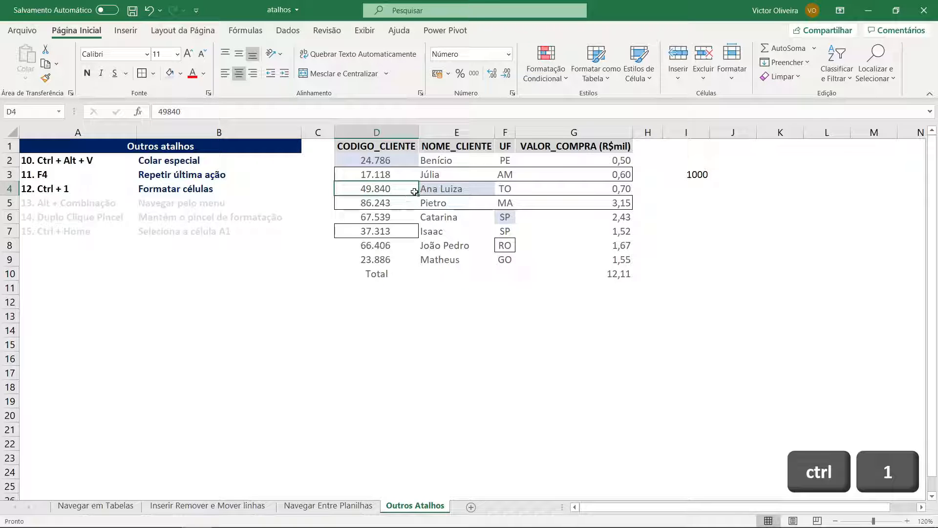
click(210, 94)
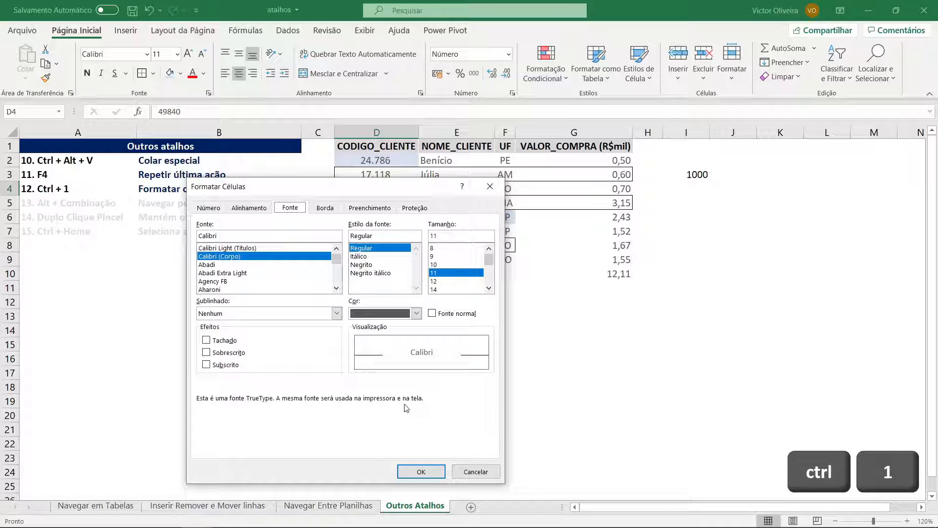
click(481, 472)
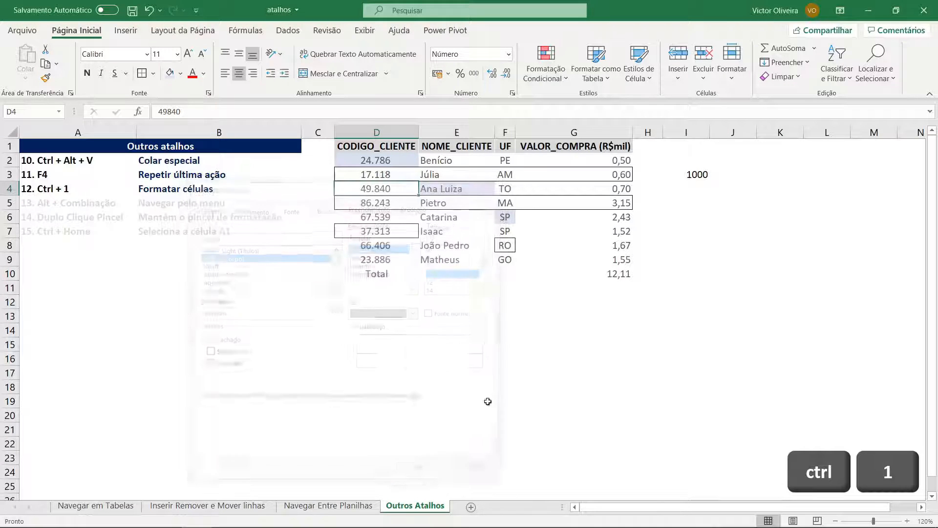
right_click(400, 186)
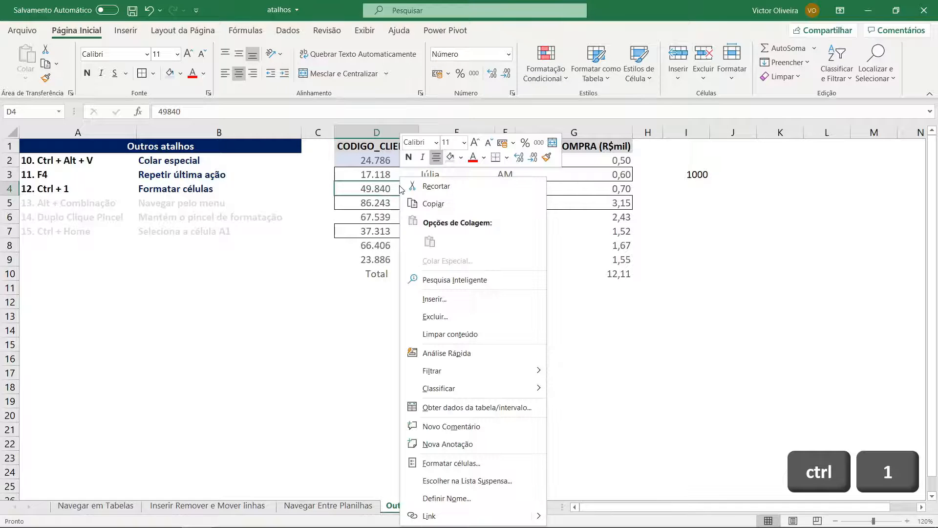
click(486, 462)
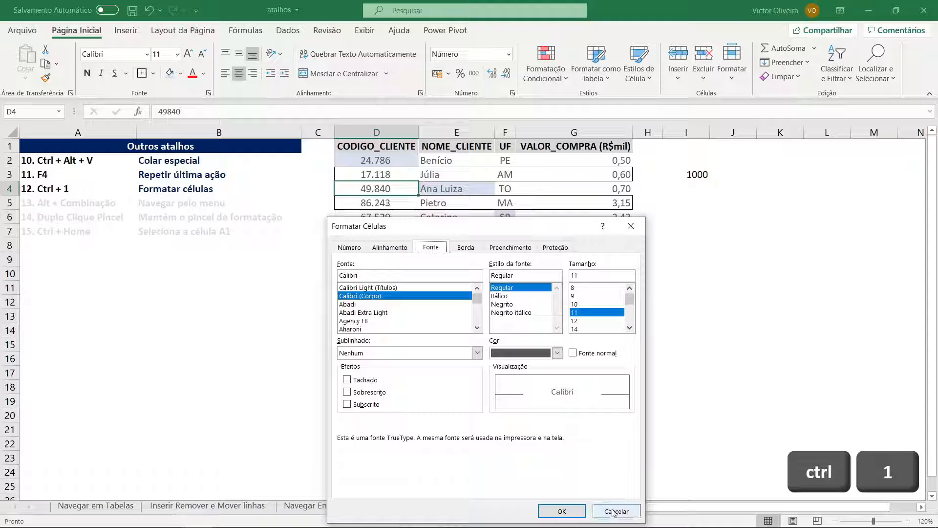
click(614, 512)
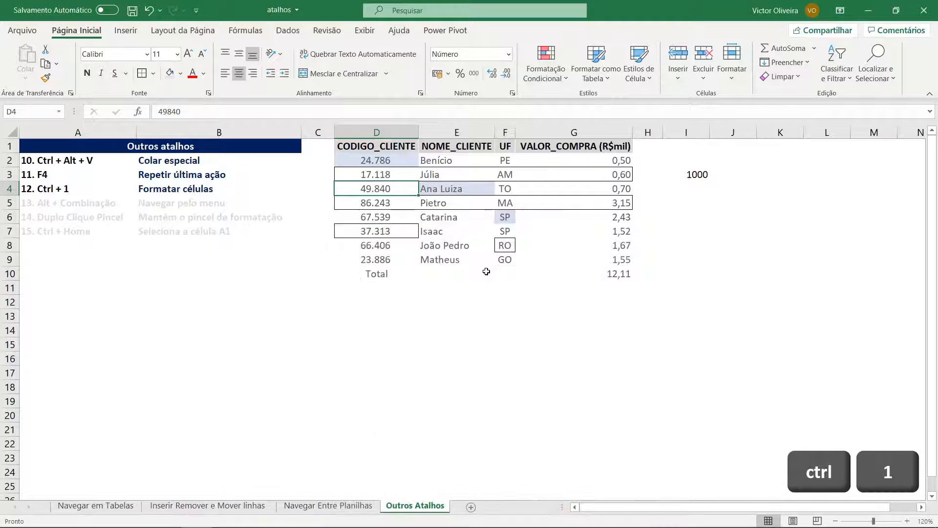
Open the Formatar Células dialog for cell D4 and accept it without changing any option
key(ctrl+1)
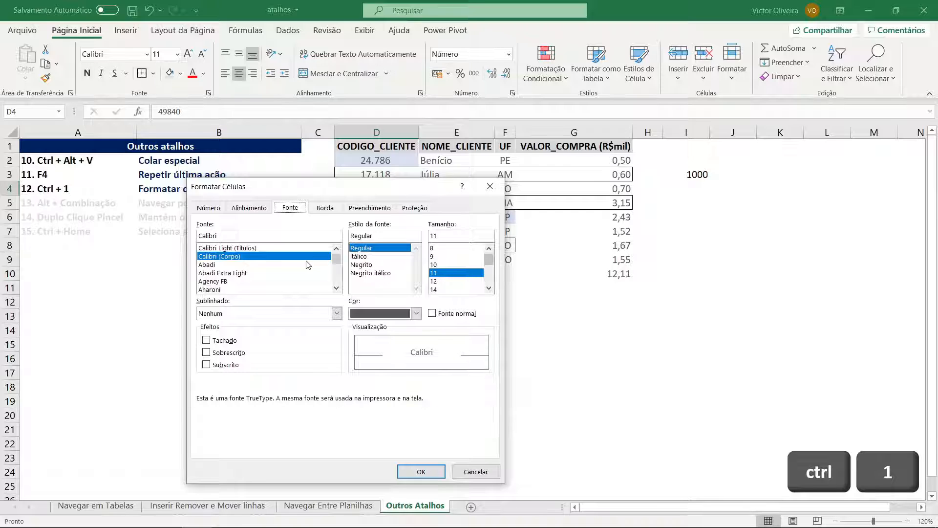
click(432, 471)
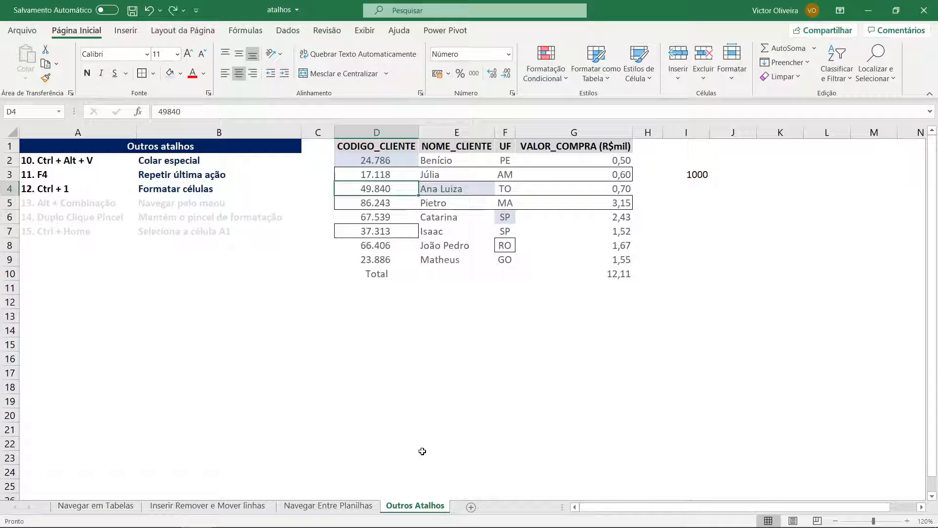
Copy the formatting of A4:B4 onto A5:B5 to highlight the "13. Alt + Combinação" Navegar pelo menu row
key(Left)
key(Left)
key(Left)
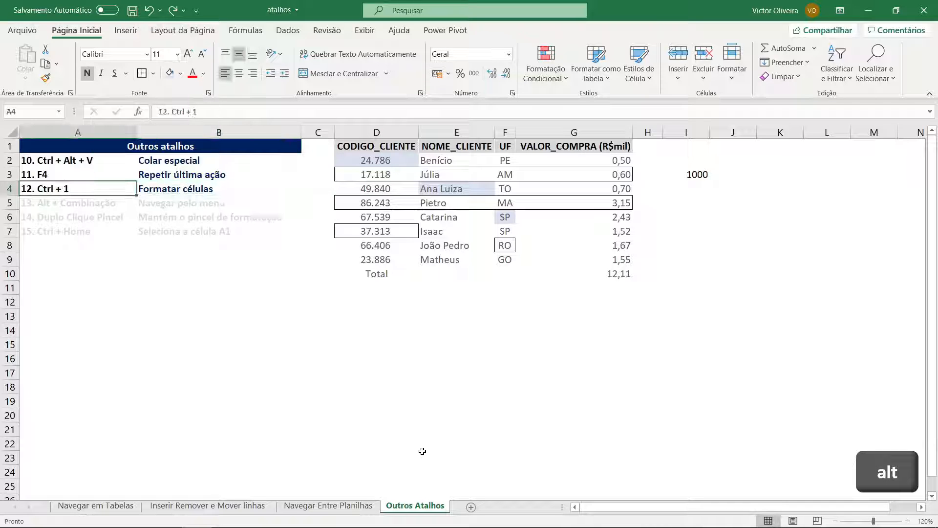
key(shift+Right)
key(alt)
key(c)
key(f)
key(p)
key(Down)
key(Return)
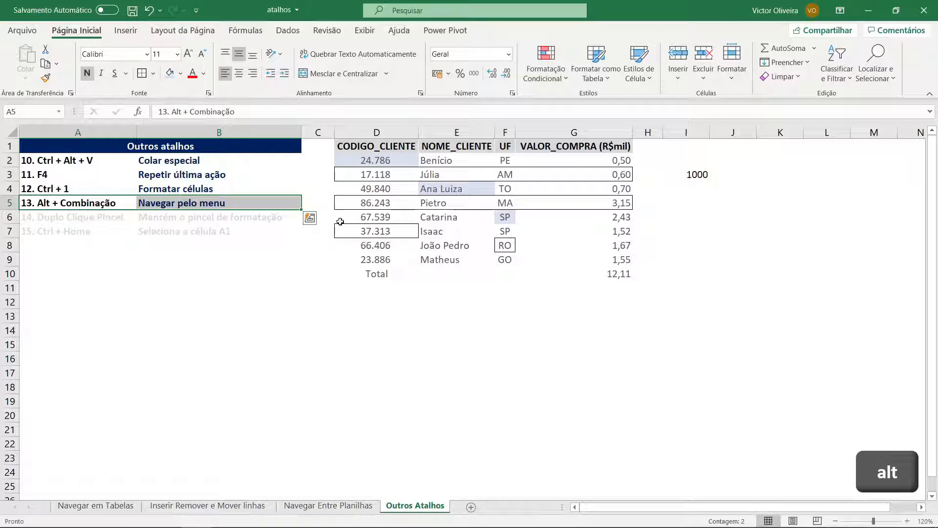
Insert an empty text box just below the customer table and undo the insertion
key(alt)
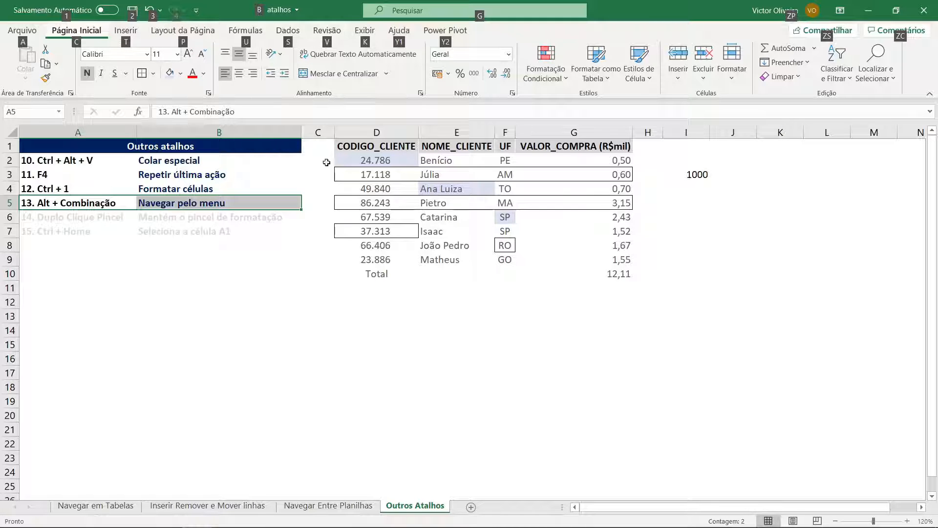
key(alt+t)
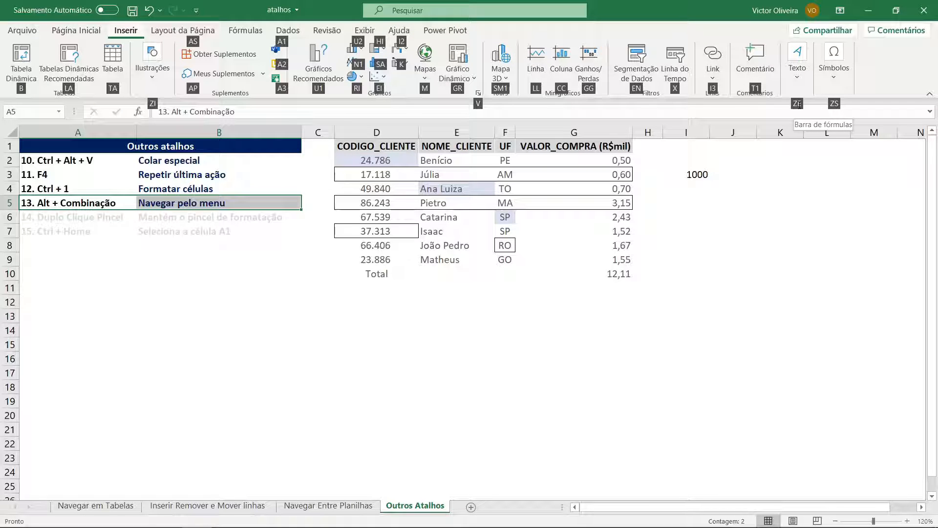
key(z)
key(i)
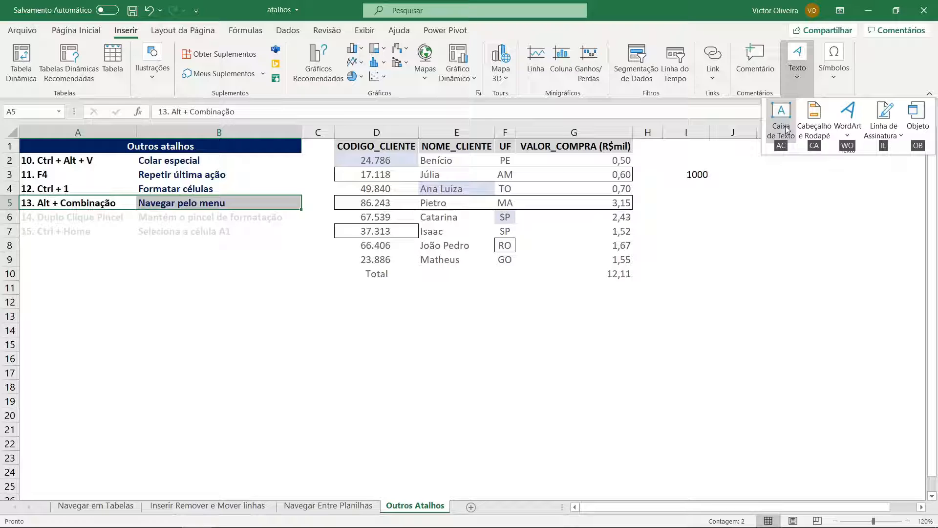
key(a)
key(c)
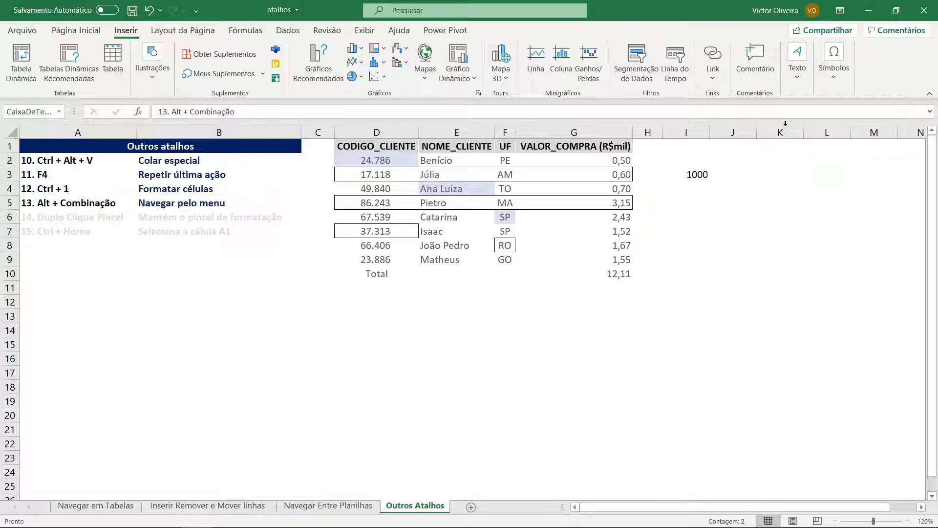
click(437, 284)
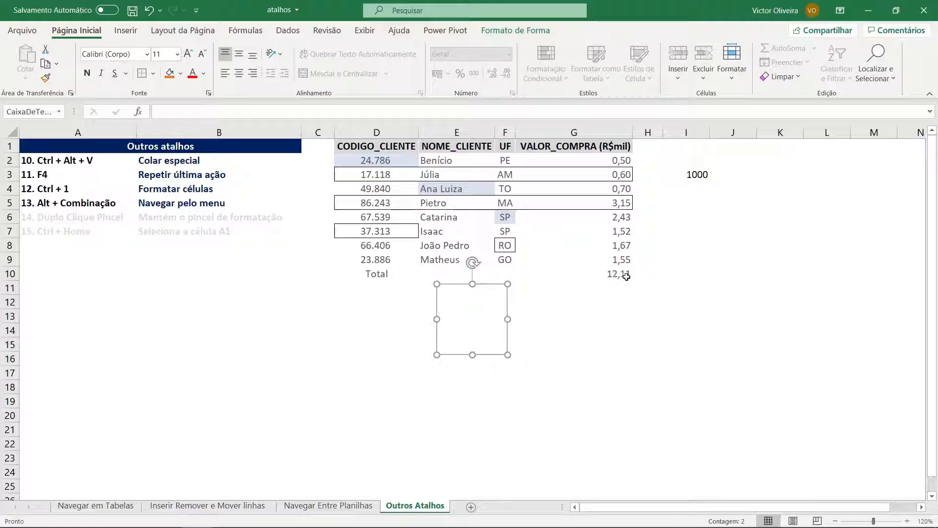
key(ctrl+z)
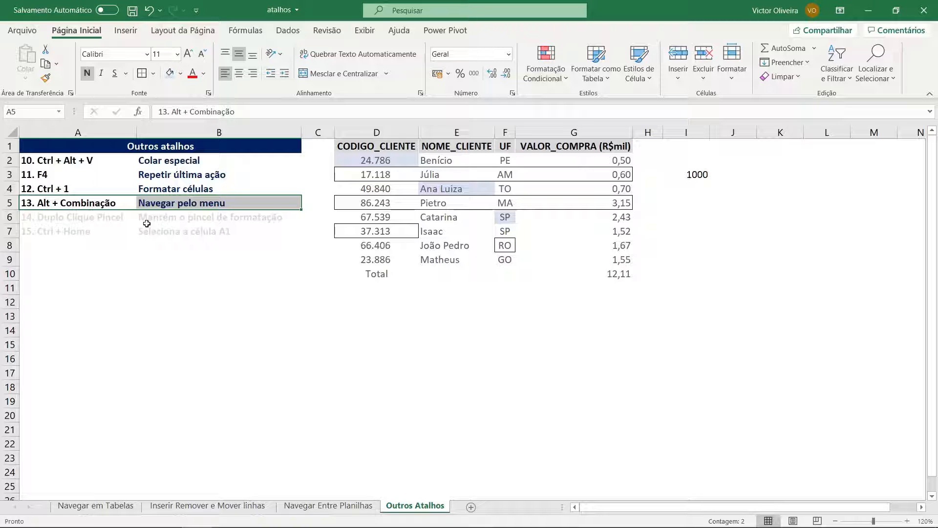
Fill the first customer row, D2:G2, with the orange theme colour
key(Up)
key(Right)
key(Right)
key(Right)
key(Up)
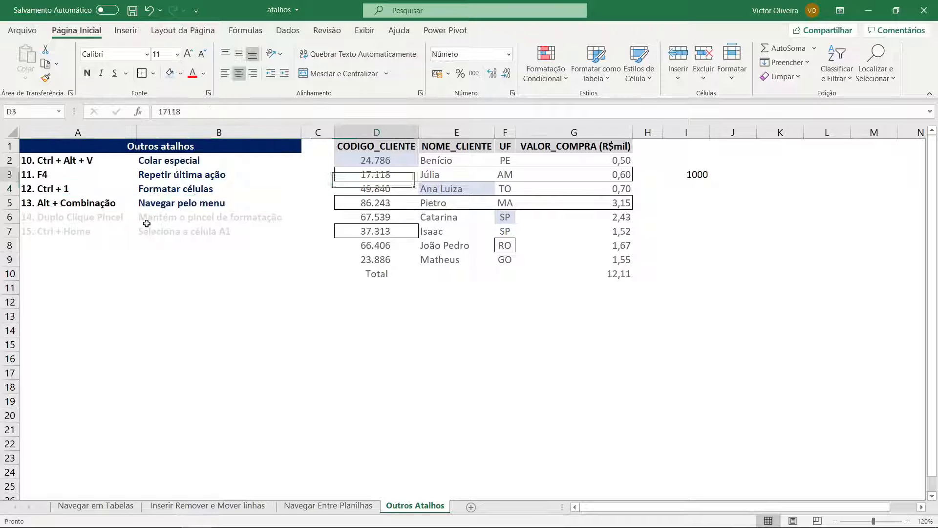
key(Up)
key(shift+Right)
key(shift+Right)
key(shift+Right)
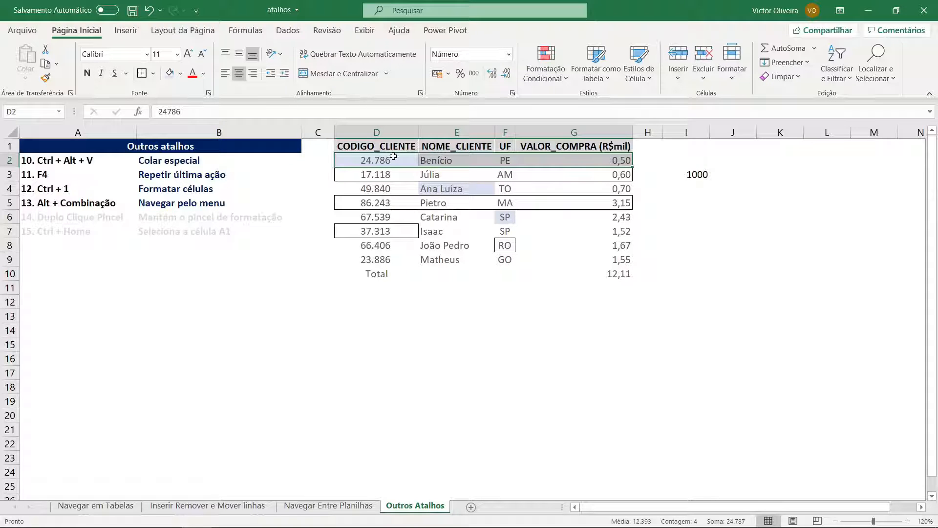
click(181, 73)
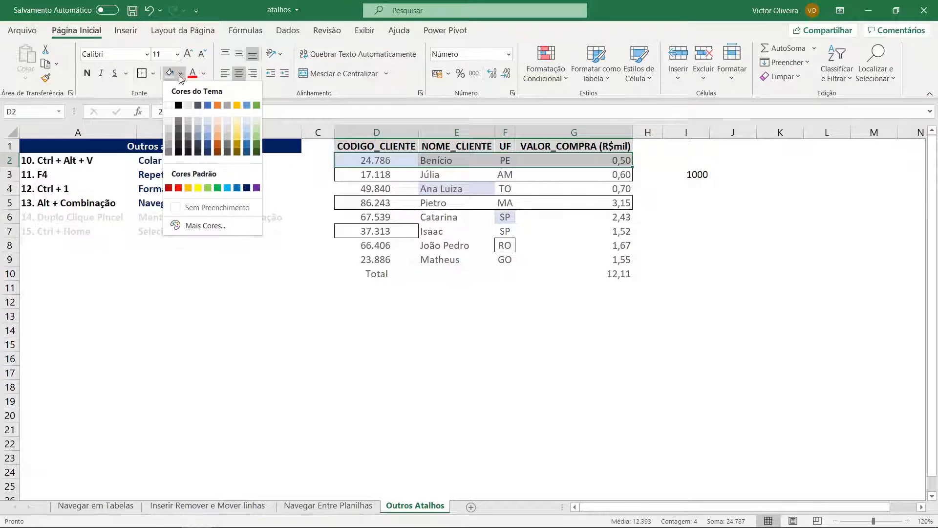
click(217, 105)
key(Down)
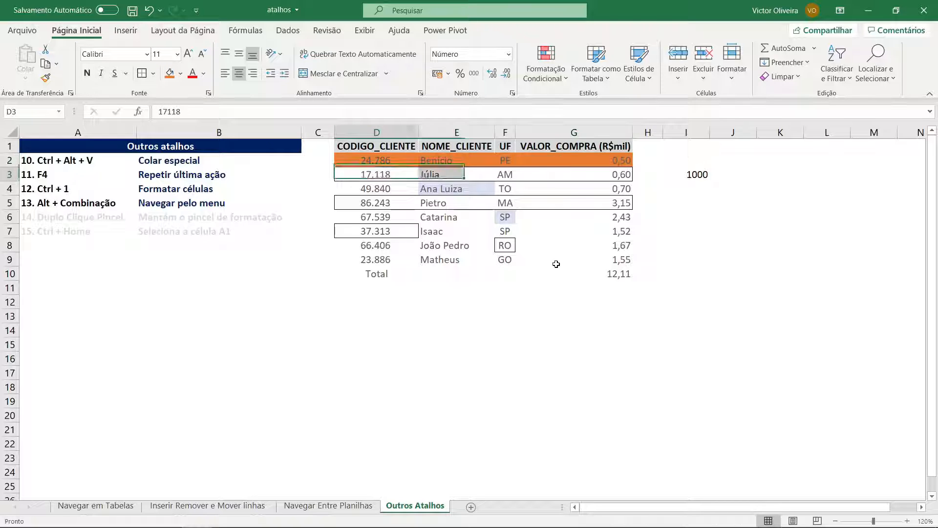
key(Up)
key(Right)
key(Right)
key(Right)
key(Down)
key(Down)
key(Down)
key(Down)
key(Down)
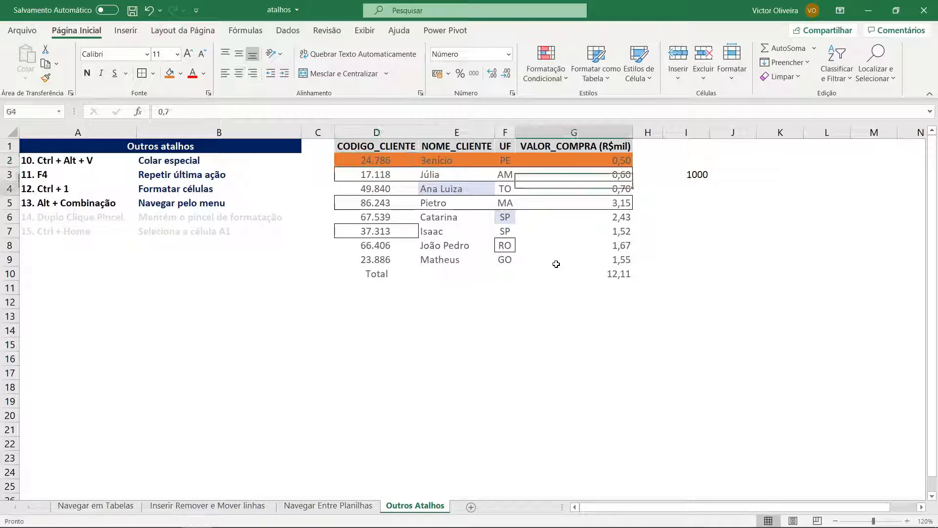
key(Down)
key(Down)
key(Left)
key(Left)
key(Left)
key(Up)
key(Up)
key(Up)
key(Up)
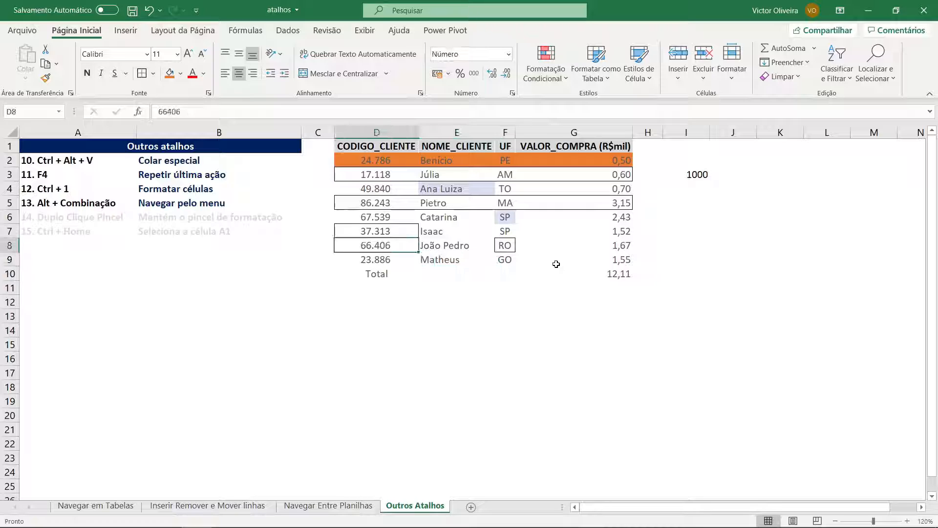
key(Up)
key(Up)
key(Up)
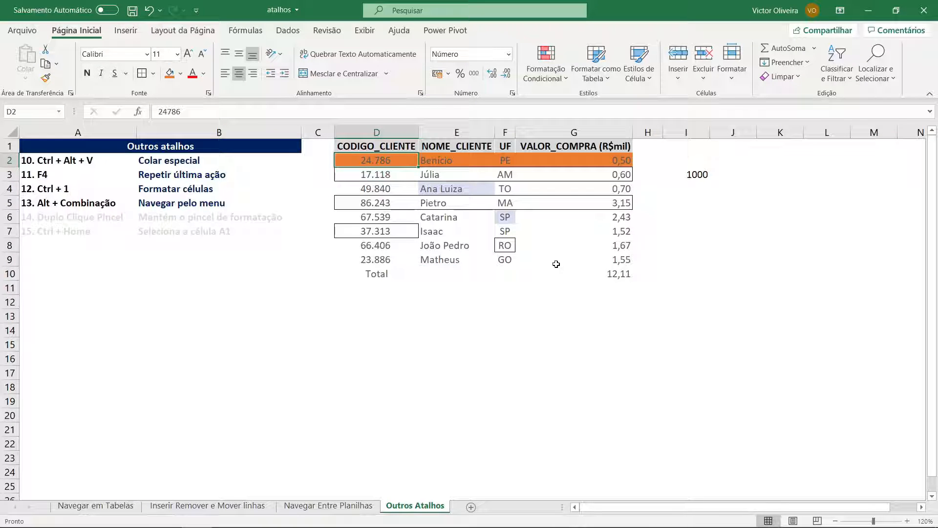
Copy the formatting of D2:G2 onto the row below, D3:G3, with Format Painter
key(ctrl+shift+Right)
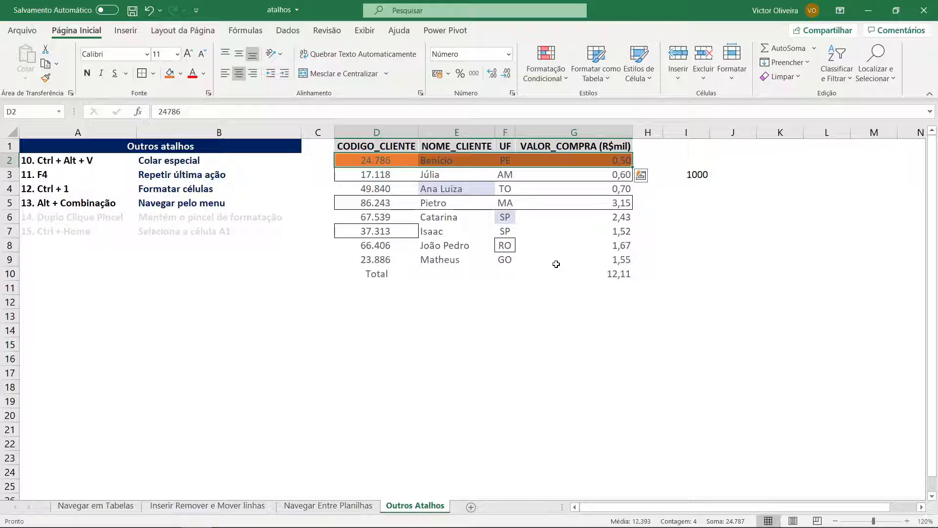
key(alt)
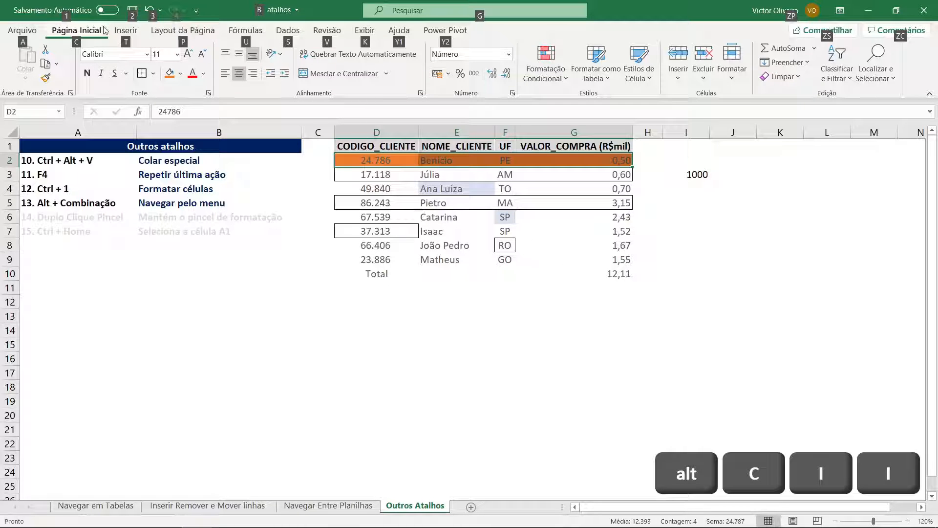
key(c)
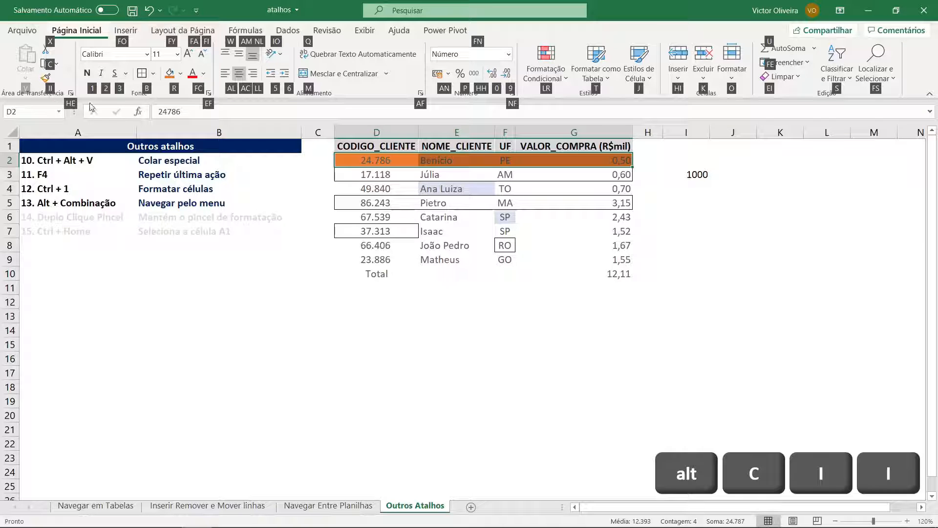
key(i)
key(i)
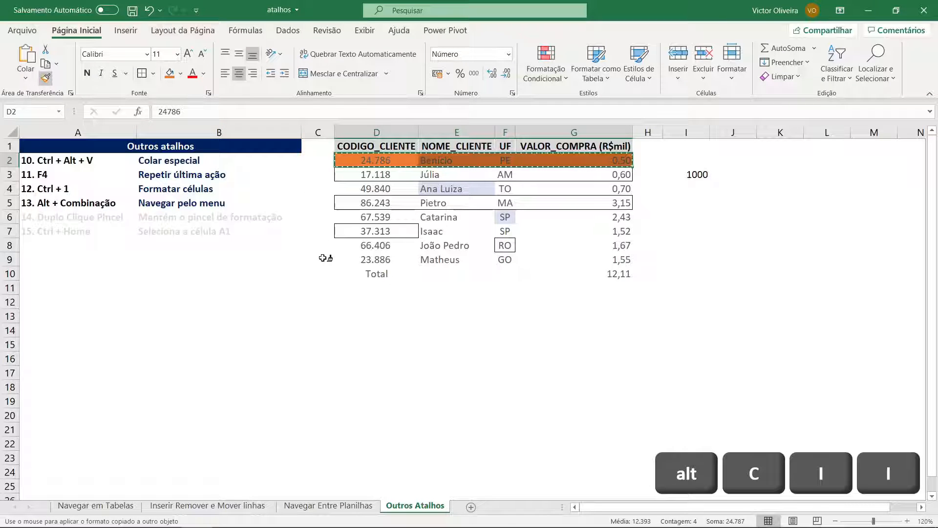
key(Down)
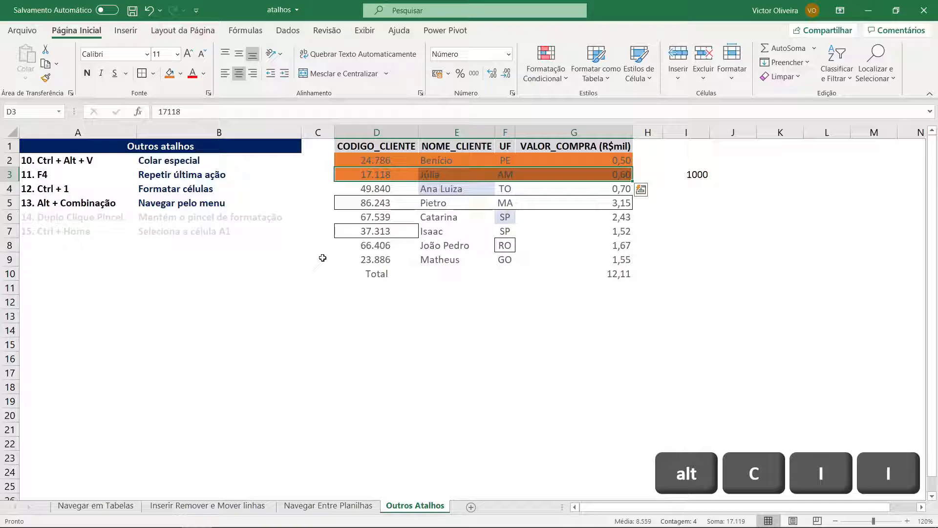
Copy the orange formatting of D2:G2 with Format Painter onto all table rows down to Total, D2:G10
key(Up)
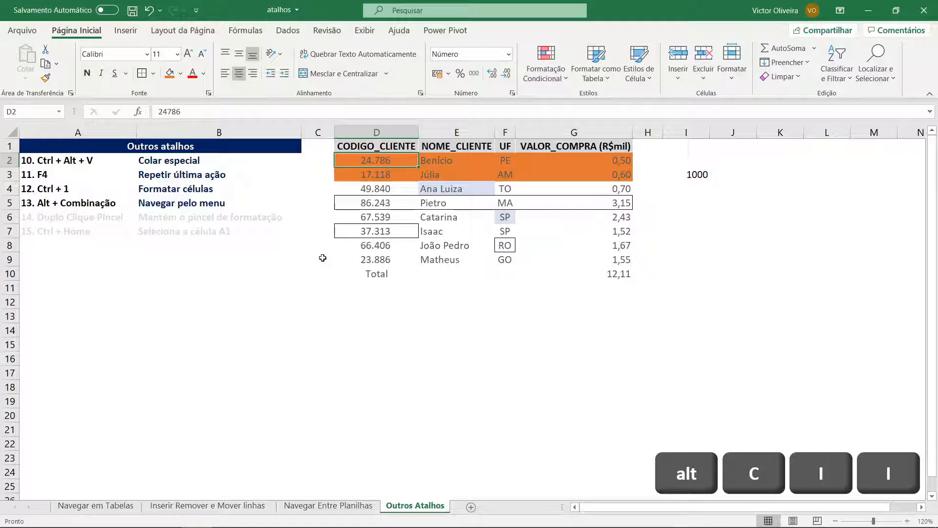
key(F4)
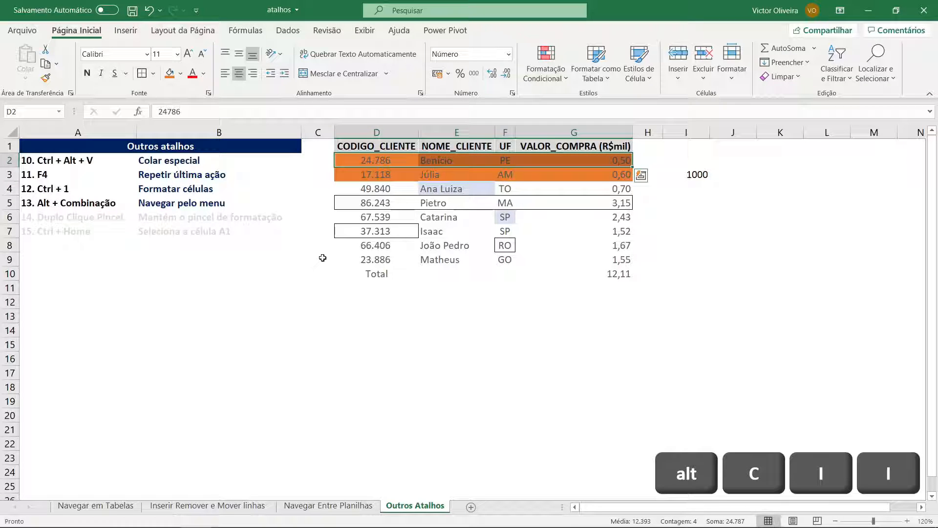
key(alt)
key(c)
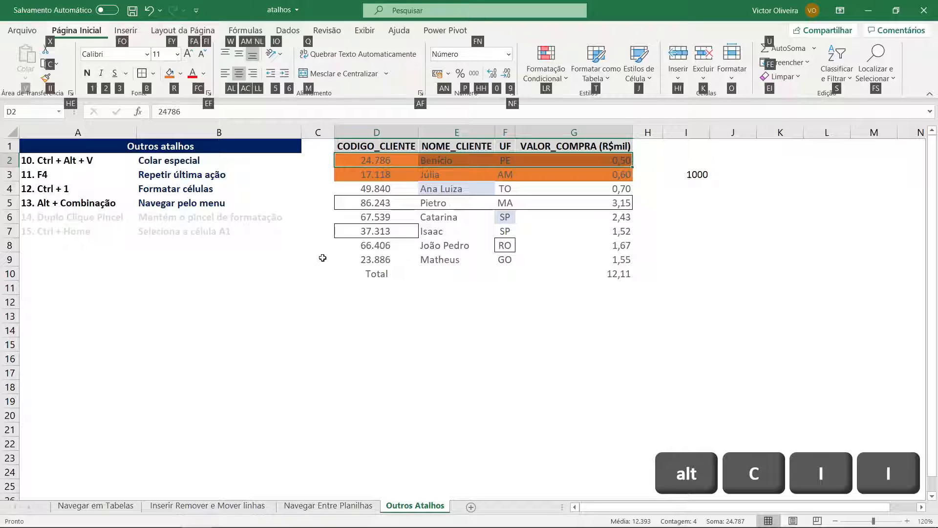
key(i)
key(i)
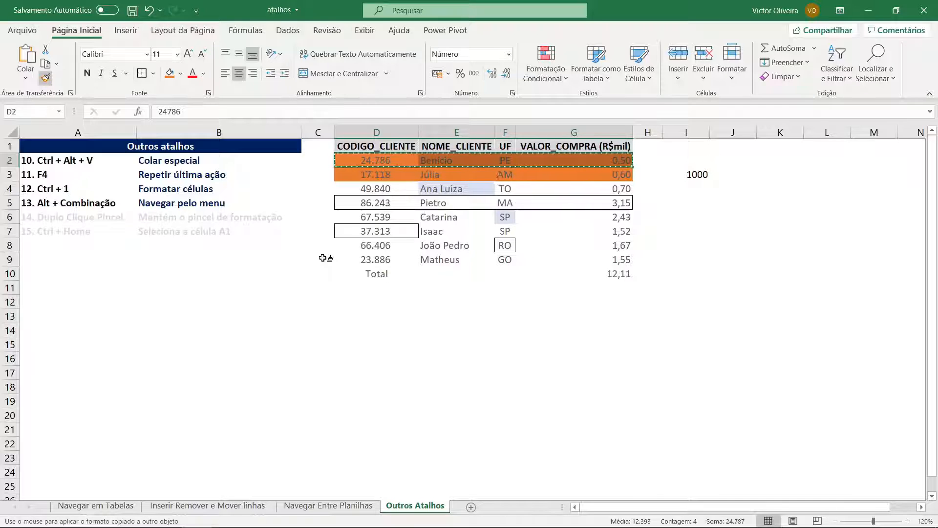
key(ctrl+shift+Down)
Sort the customer table by VALOR_COMPRA (R$mil) in the order Do Maior para o Menor
key(Right)
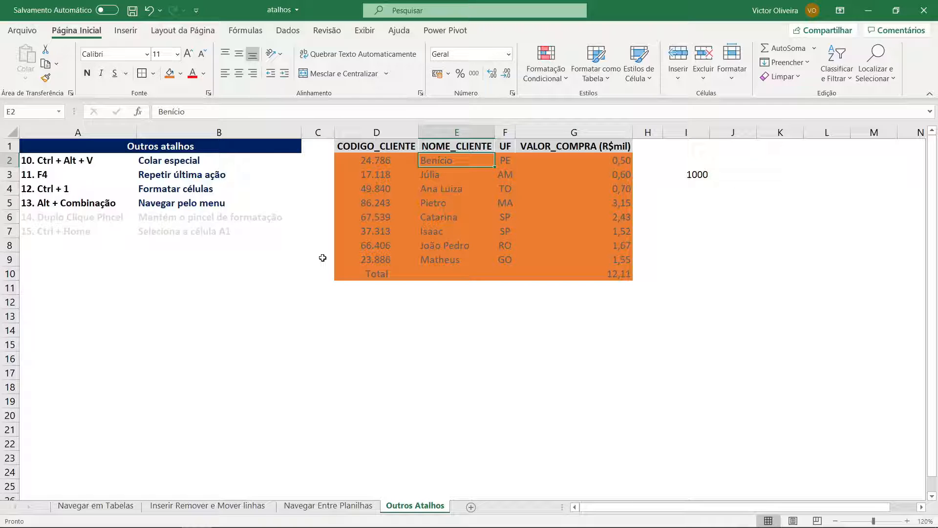
key(Down)
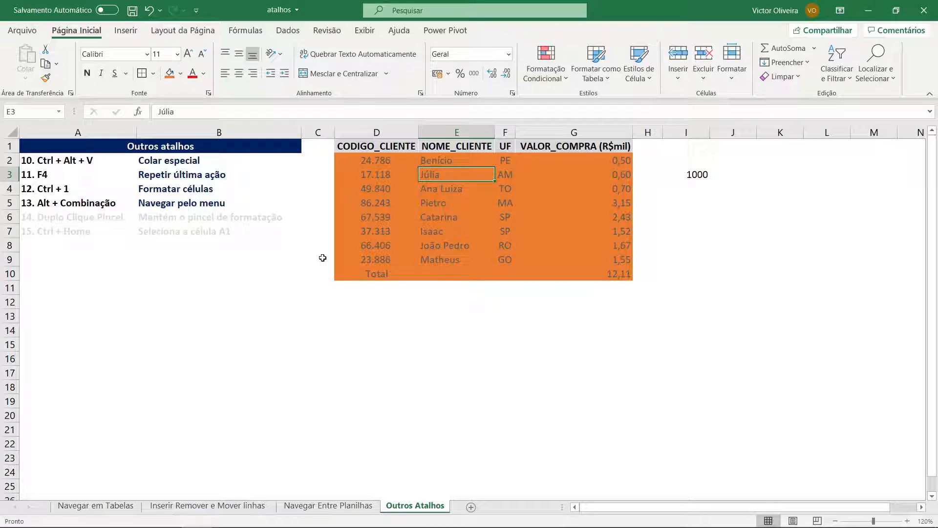
key(alt+s)
key(s)
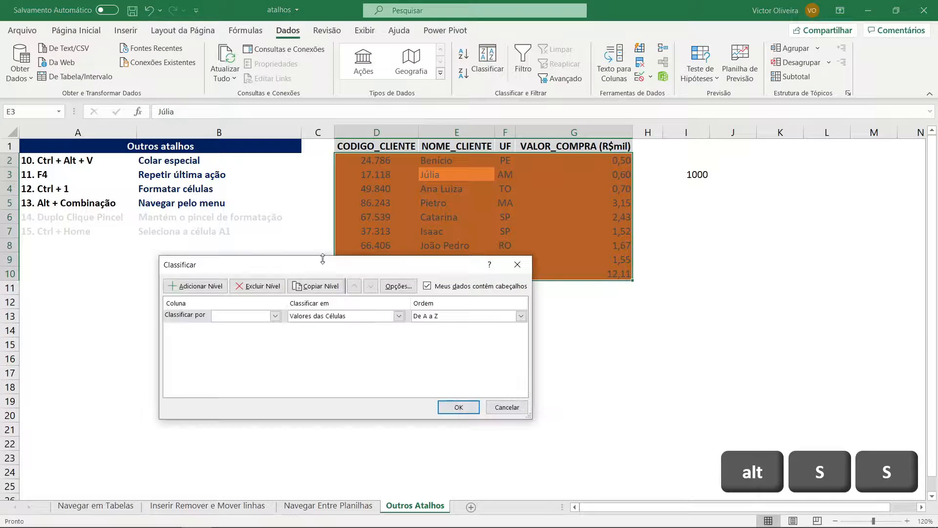
click(257, 316)
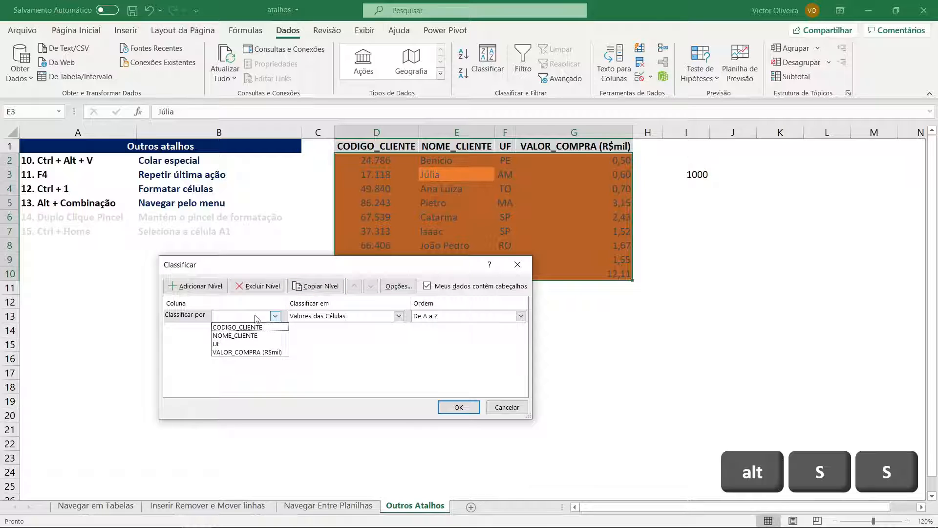
click(258, 352)
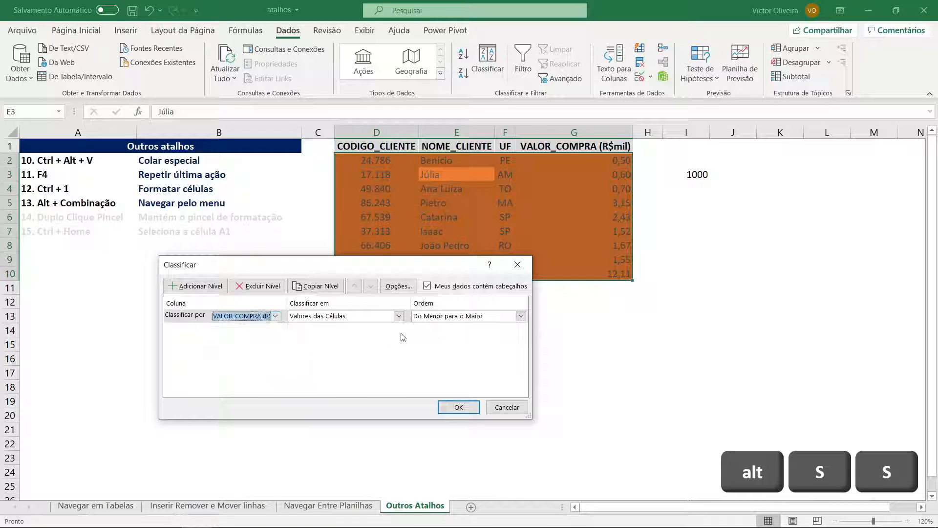
click(447, 316)
click(446, 335)
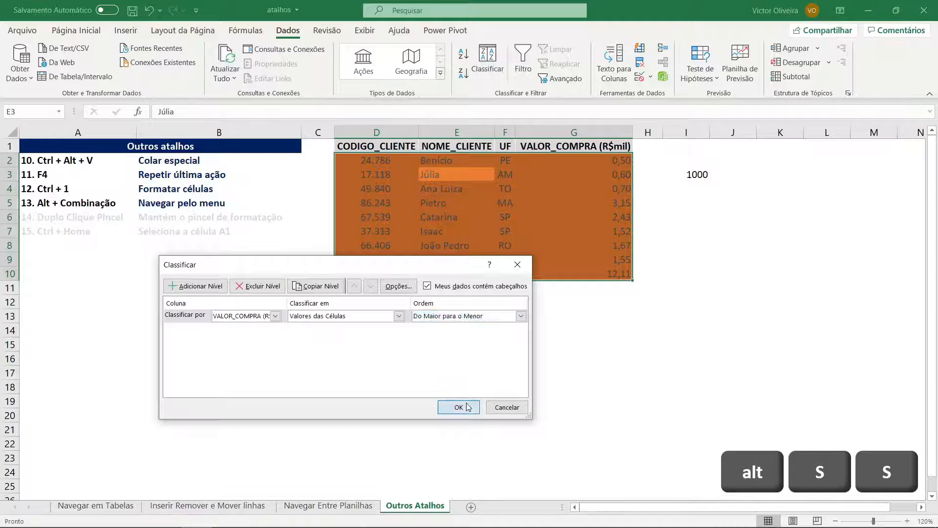
click(458, 406)
Clear the total formula in G2 and the Total label in D2 of the sorted customer table
click(622, 162)
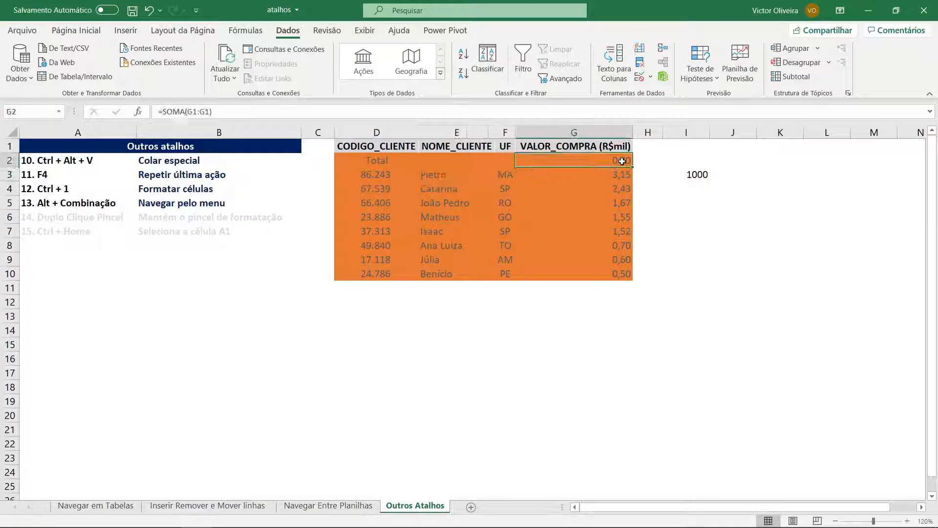
click(374, 160)
click(625, 164)
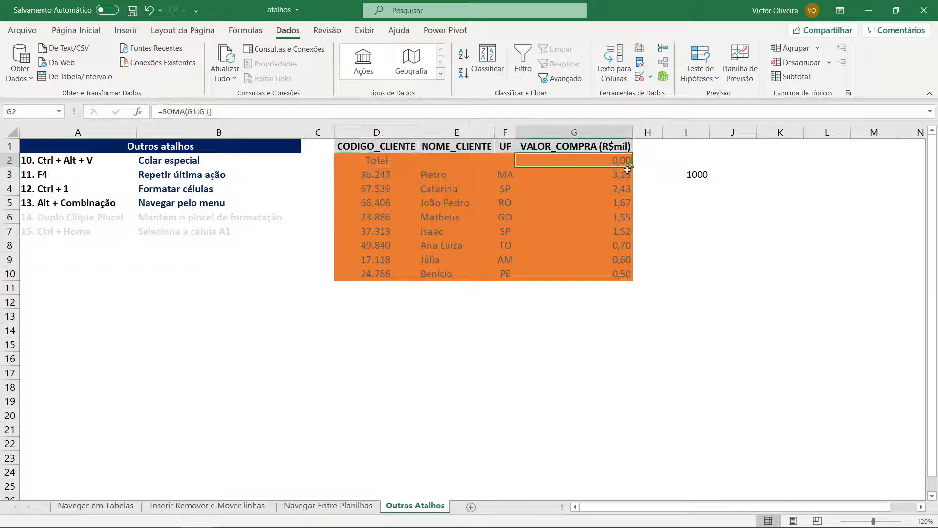
key(F2)
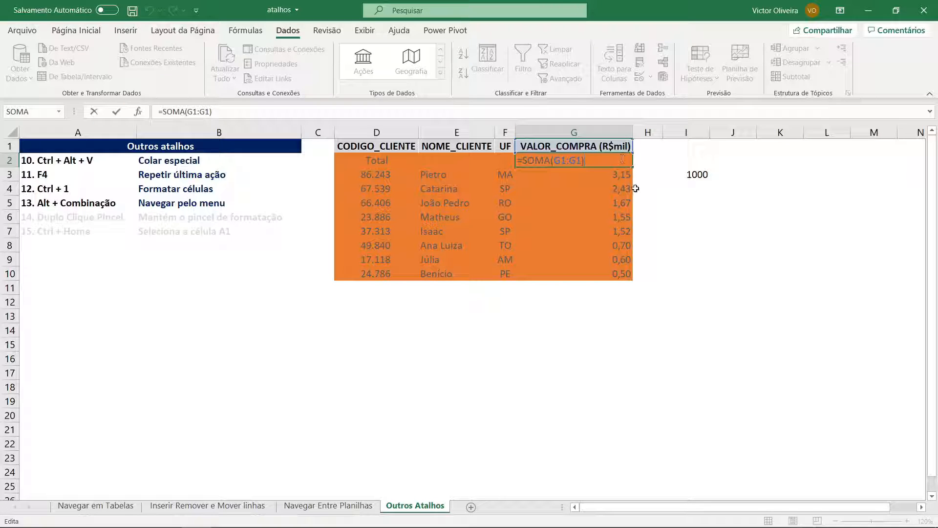
key(Escape)
key(Delete)
key(Left)
key(Left)
key(Left)
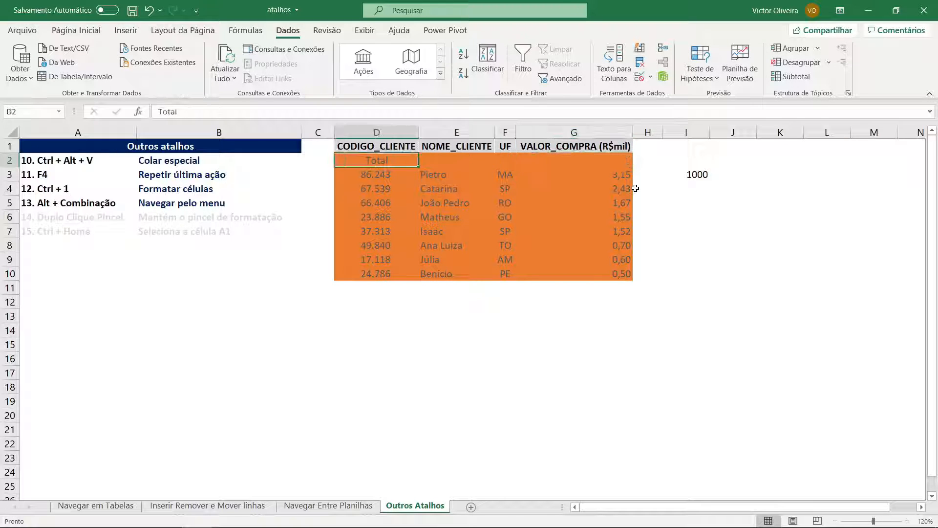
key(Delete)
Delete the emptied cells D2:G2 so that the customer rows below shift up
key(shift+Right)
key(shift+Right)
key(shift+Right)
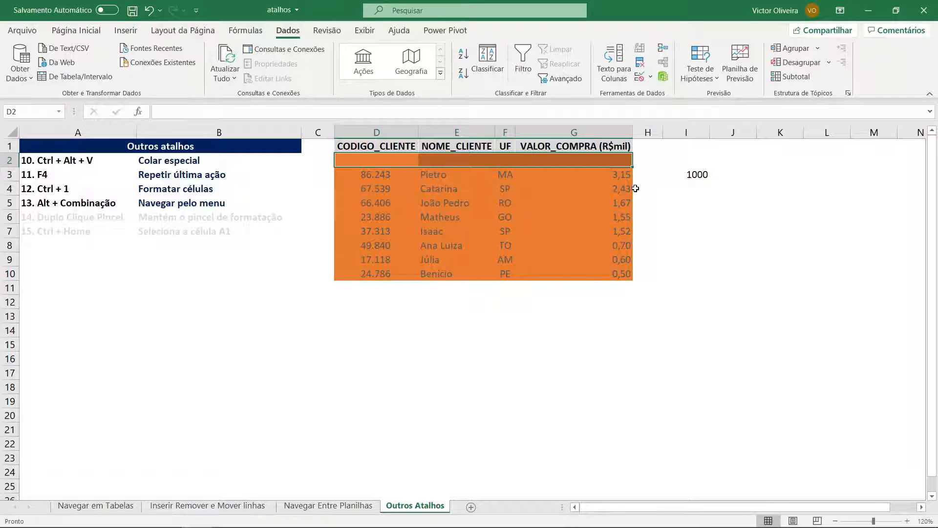
key(ctrl+minus)
key(Return)
key(Up)
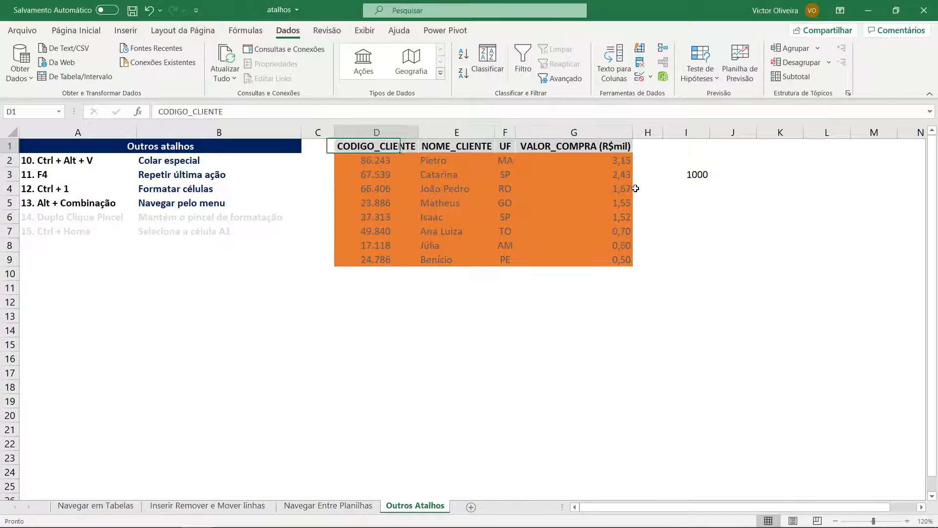
Change the number format of the first customer code, D2, to Porcentagem
key(Down)
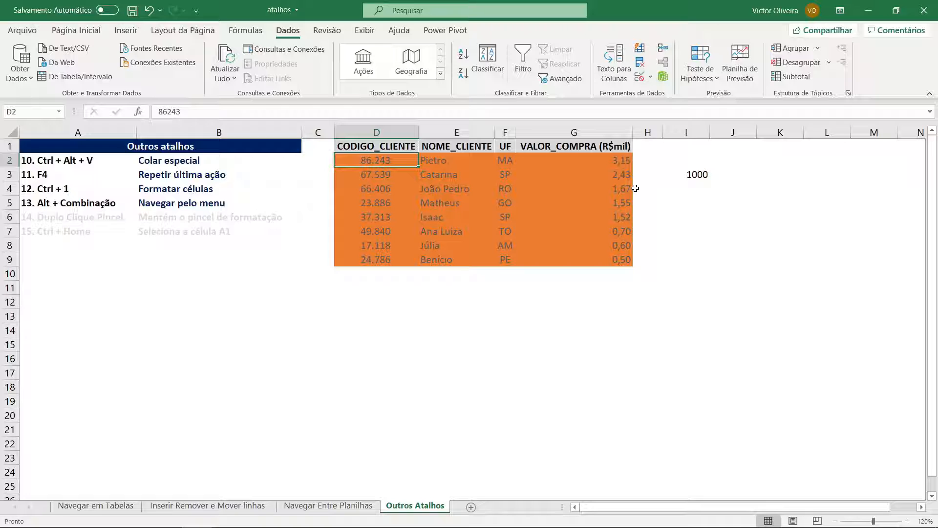
key(alt+h)
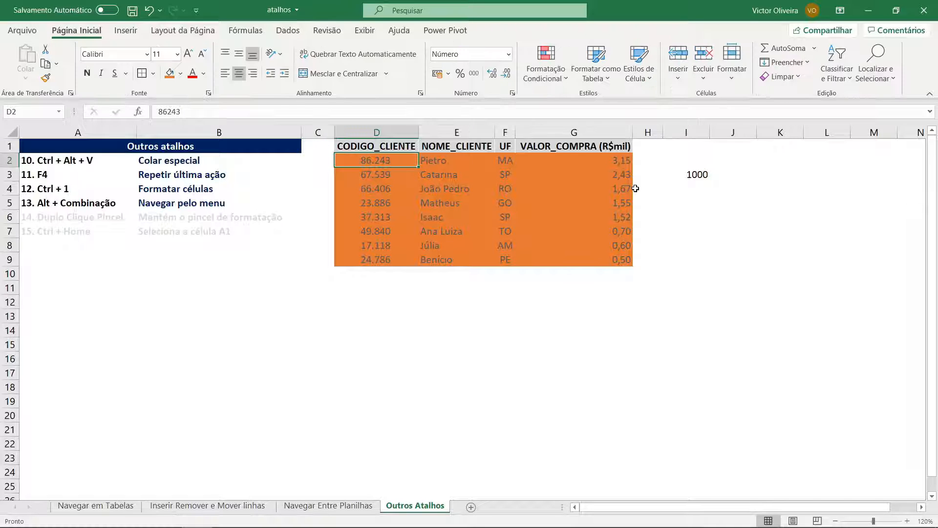
key(alt+h)
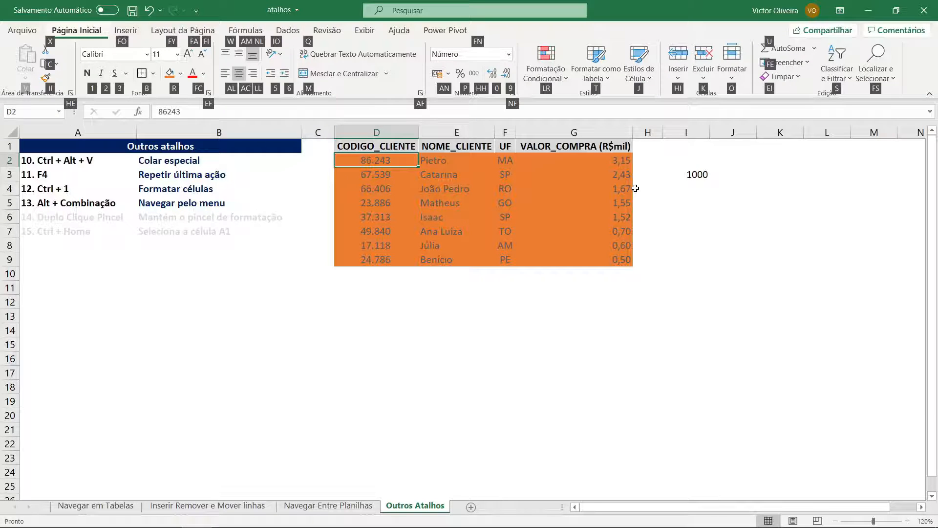
key(n)
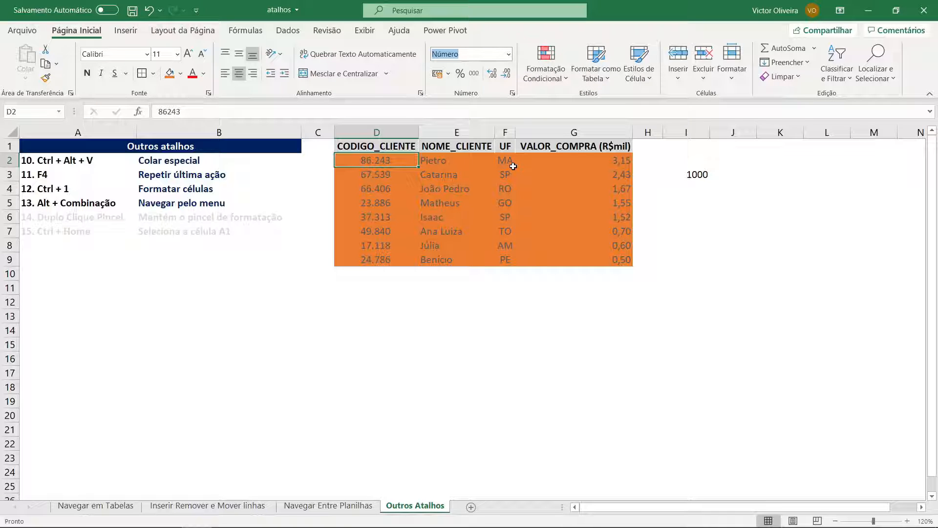
text(Porcentagem)
key(Return)
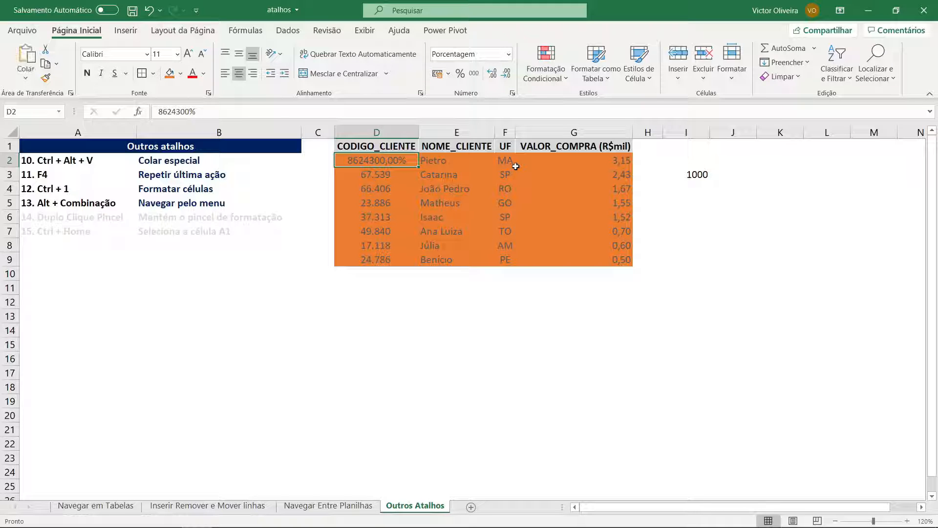
key(ctrl+c)
Copy the formatting of A5:B5 with Format Painter onto row 6, "14. Duplo Clique Pincel", in the shortcut list
drag(105, 203, 182, 205)
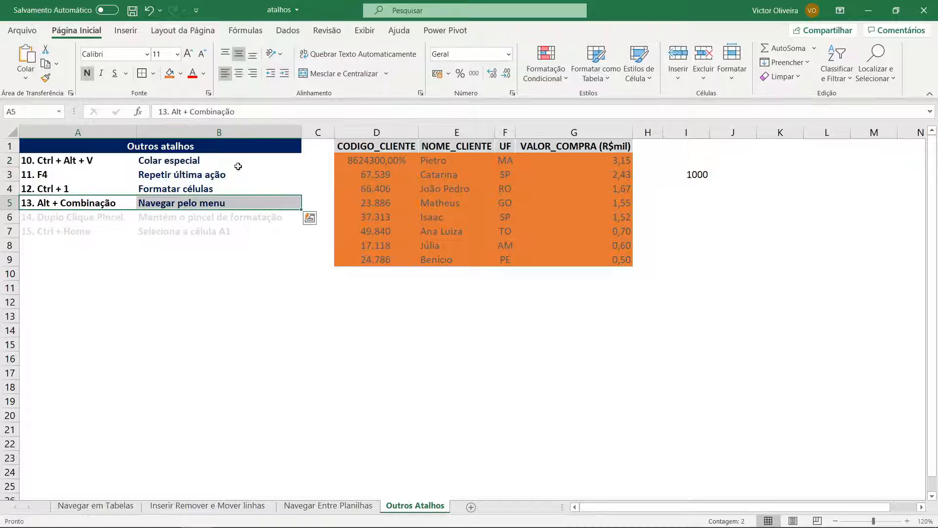
click(46, 77)
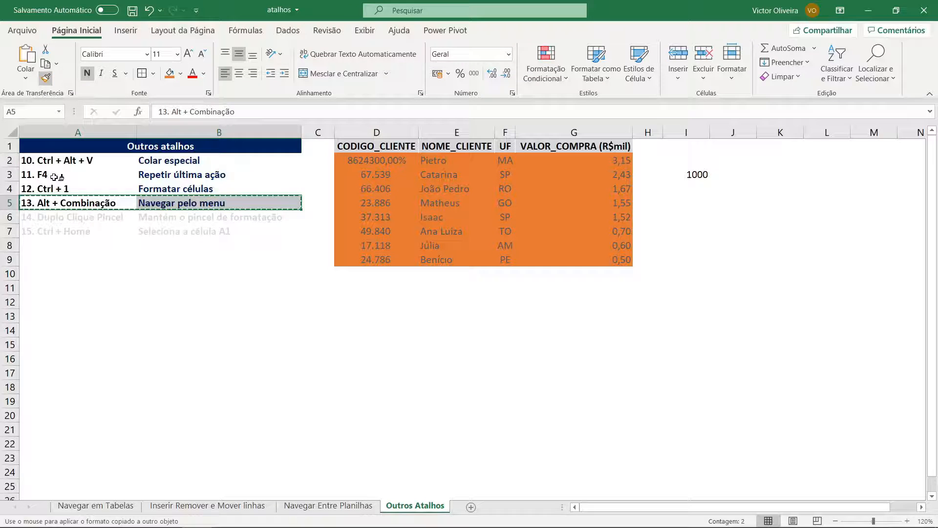
click(58, 216)
Copy the customer table D1:G9 and paste only its values (Valores) starting at D11
click(389, 148)
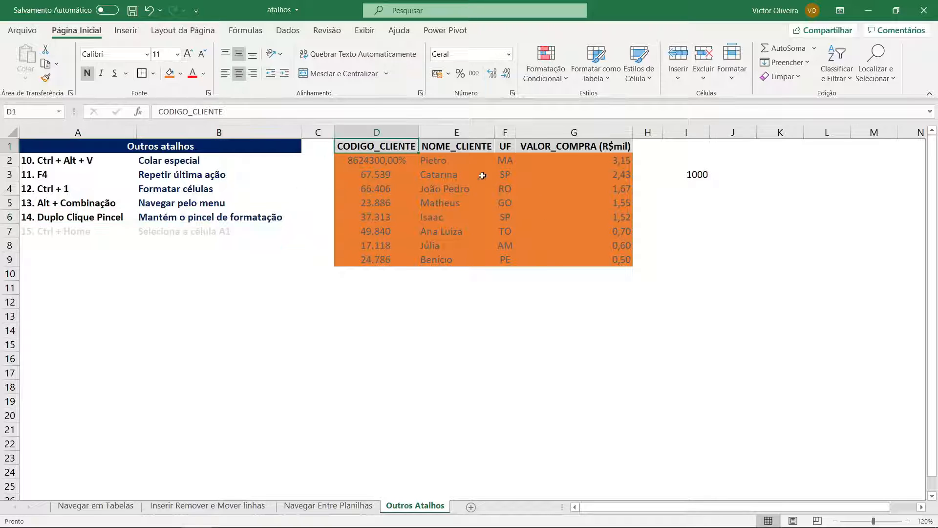
shift+click(617, 264)
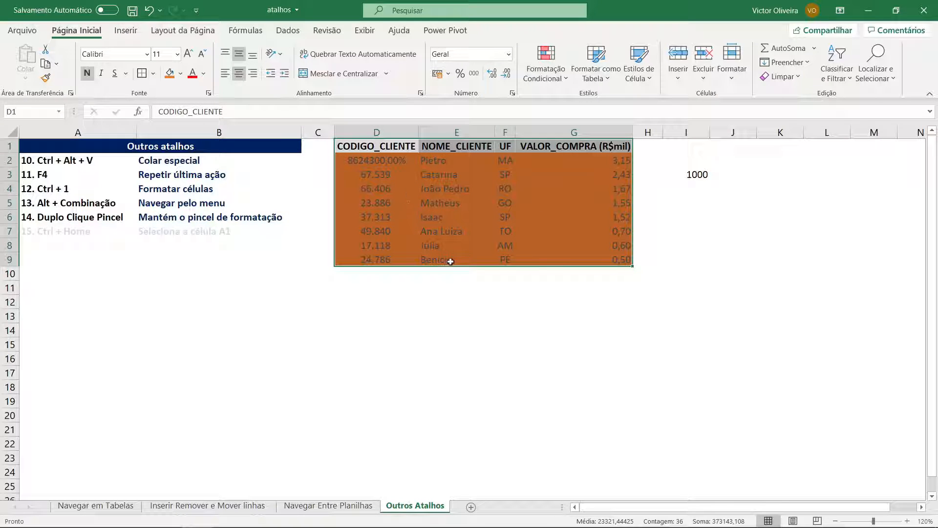
key(ctrl+c)
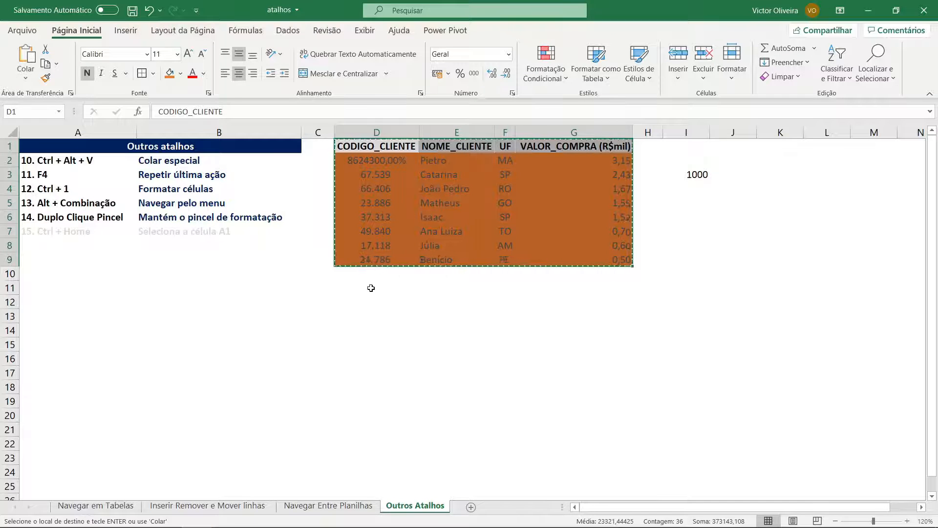
click(371, 288)
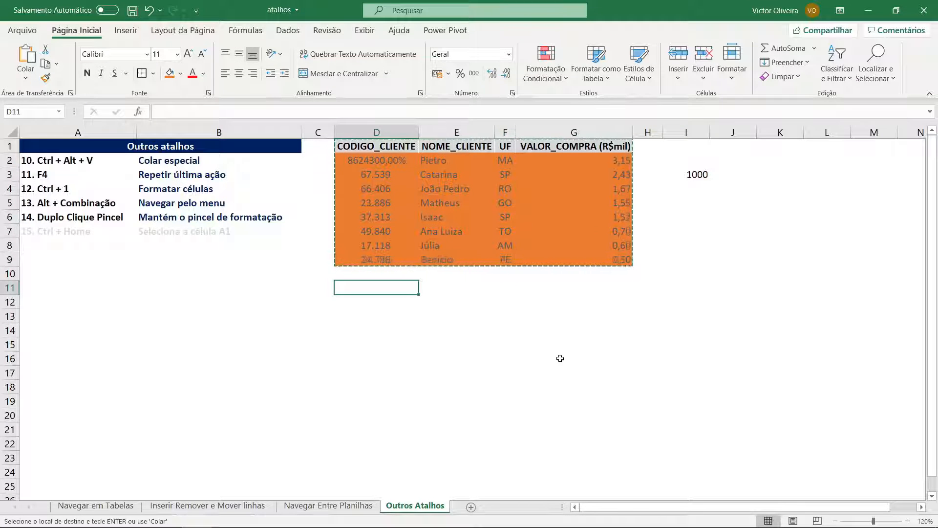
key(ctrl+alt+v)
key(v)
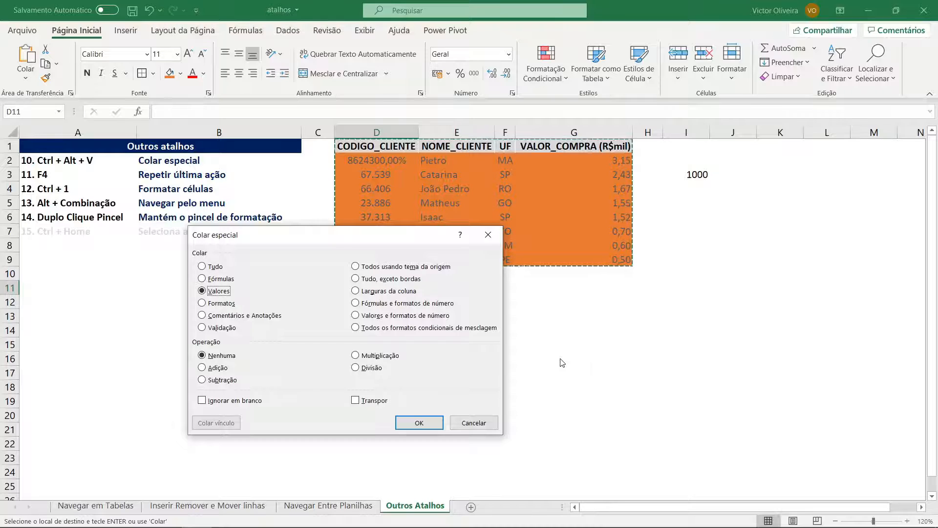
key(Return)
key(Escape)
key(Up)
key(Up)
key(Up)
key(Up)
key(Up)
key(Up)
key(Up)
key(Up)
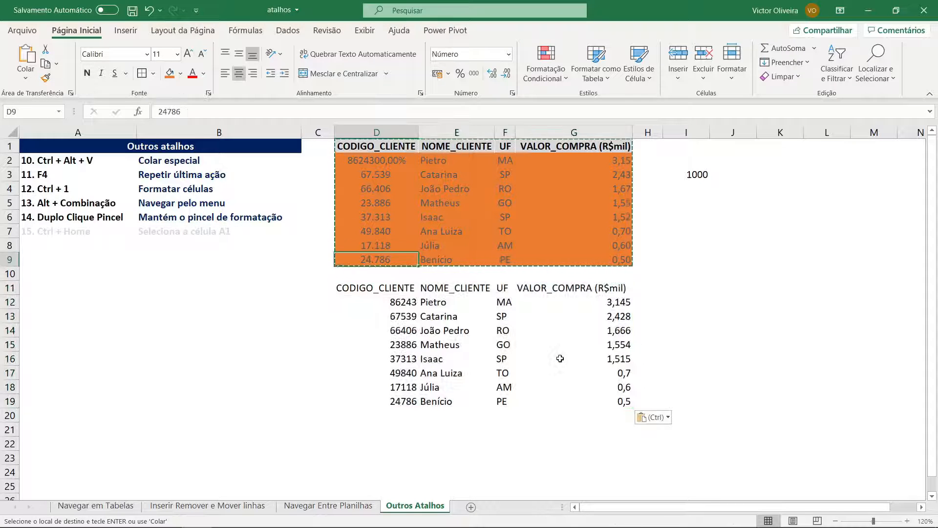
key(Right)
key(Right)
key(Right)
key(Right)
key(Right)
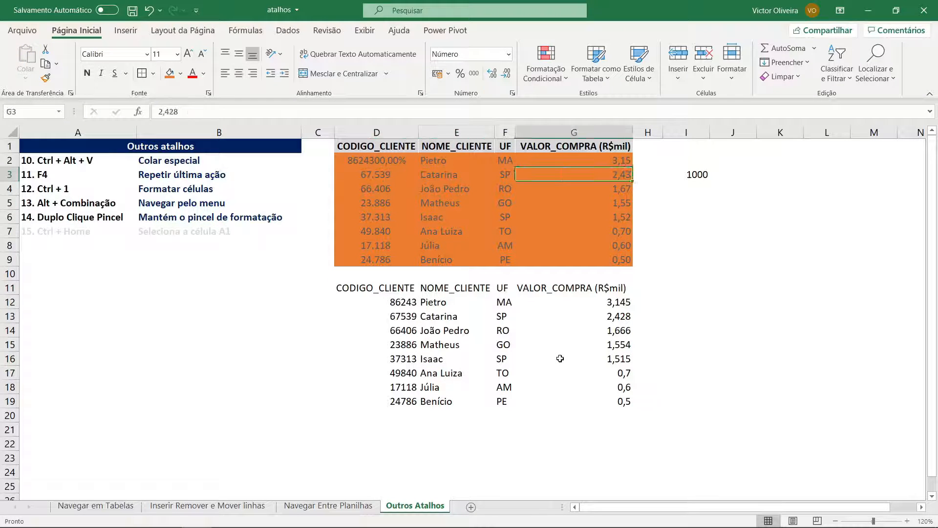
key(Left)
key(Left)
key(Left)
key(Left)
key(Left)
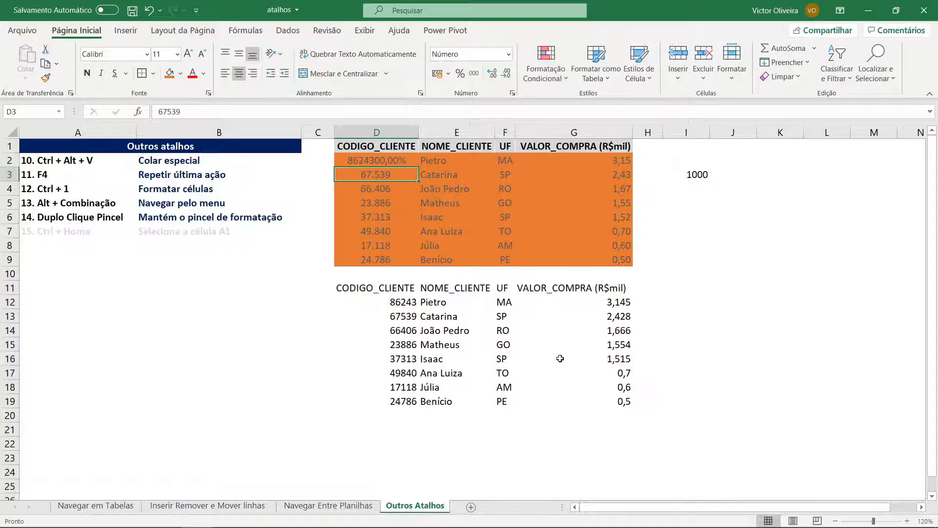
Copy the whole columns D:G, holding both customer tables, and paste them starting at I1
key(ctrl+space)
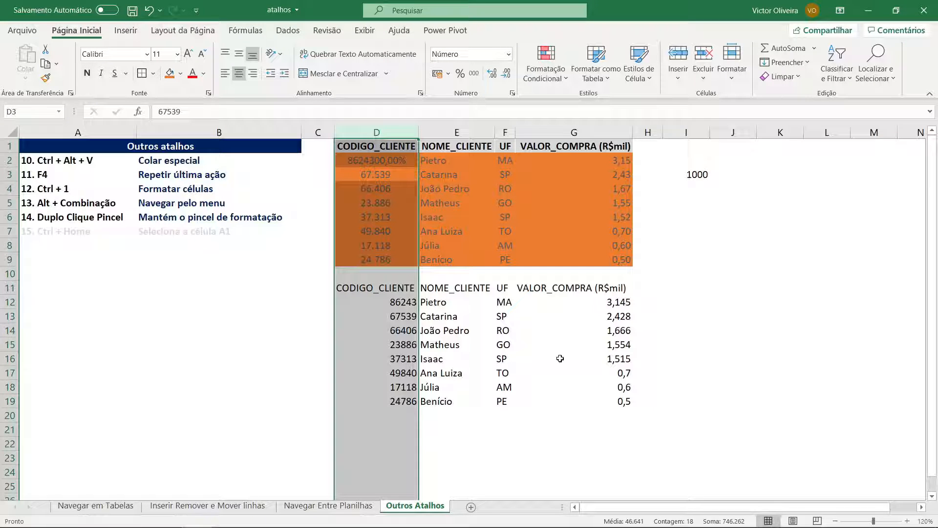
key(shift+Right)
key(shift+Right)
key(shift+Right)
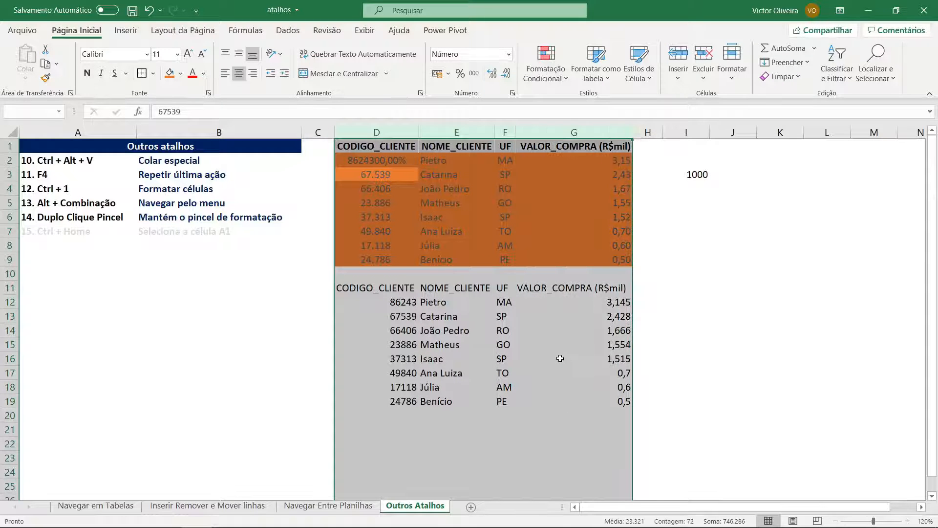
key(ctrl+c)
key(Right)
key(Right)
key(Right)
key(Right)
key(Right)
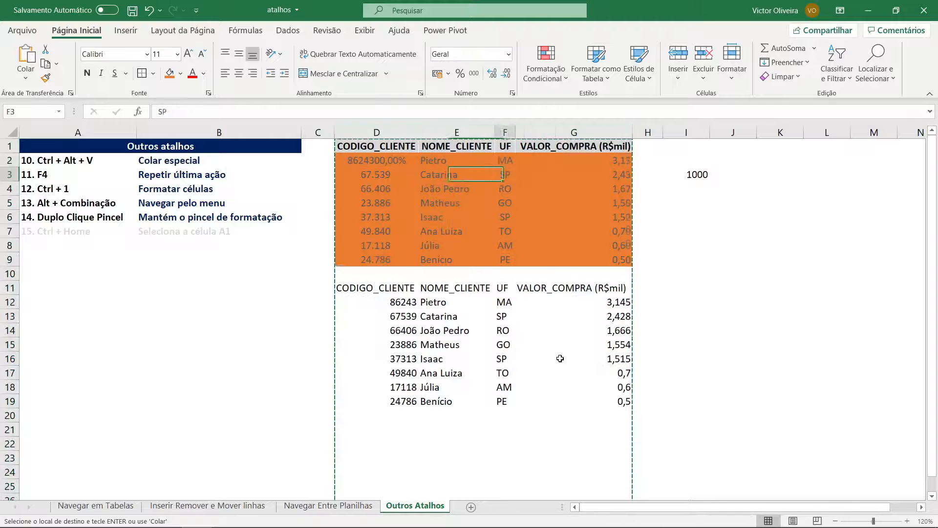
key(Up)
key(Up)
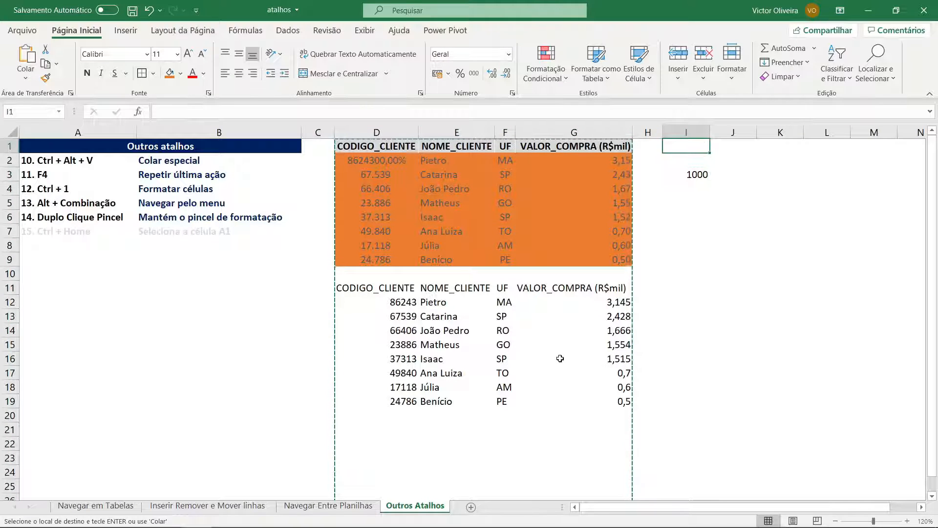
key(ctrl+v)
key(Escape)
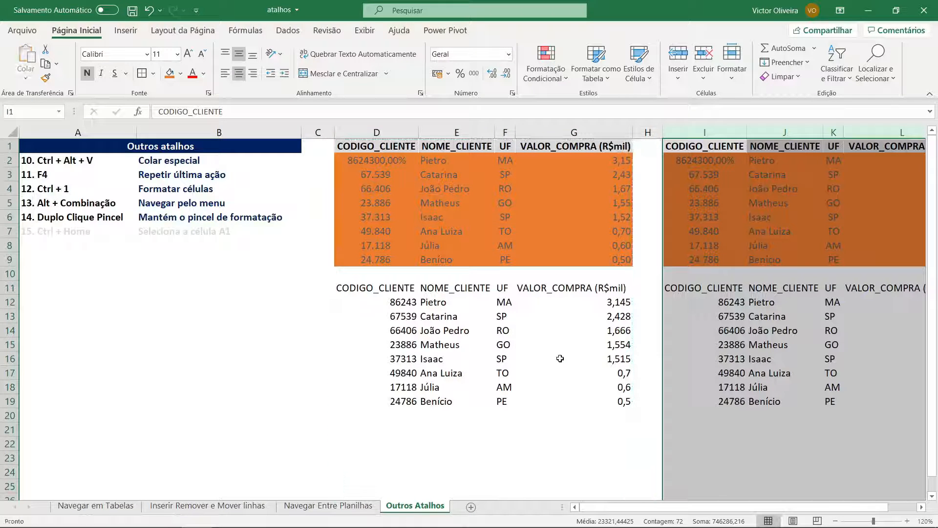
Narrow the empty spacer columns H and C so that all the table copies fit on screen
drag(663, 132, 646, 132)
drag(334, 133, 308, 132)
click(587, 345)
drag(620, 132, 615, 133)
click(658, 217)
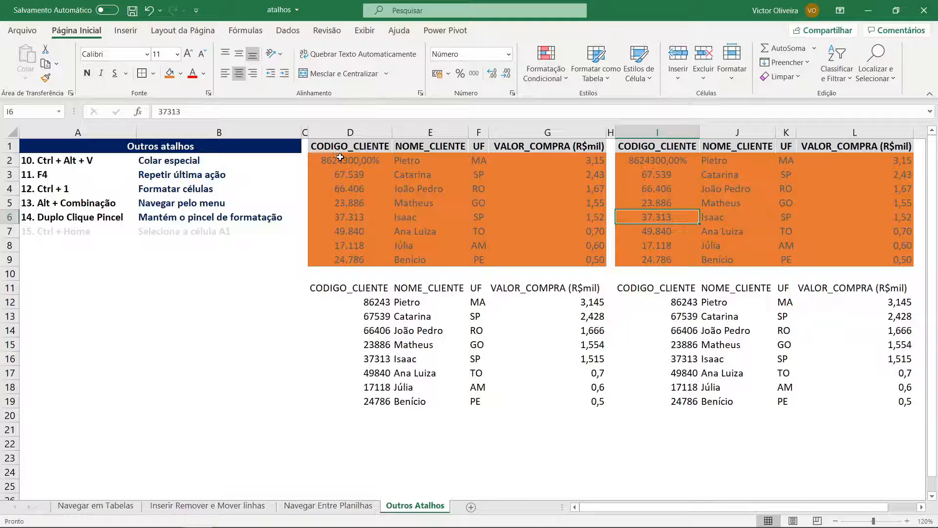
Remove the orange fill from the customer rows D2:G9
drag(341, 159, 570, 160)
click(589, 260)
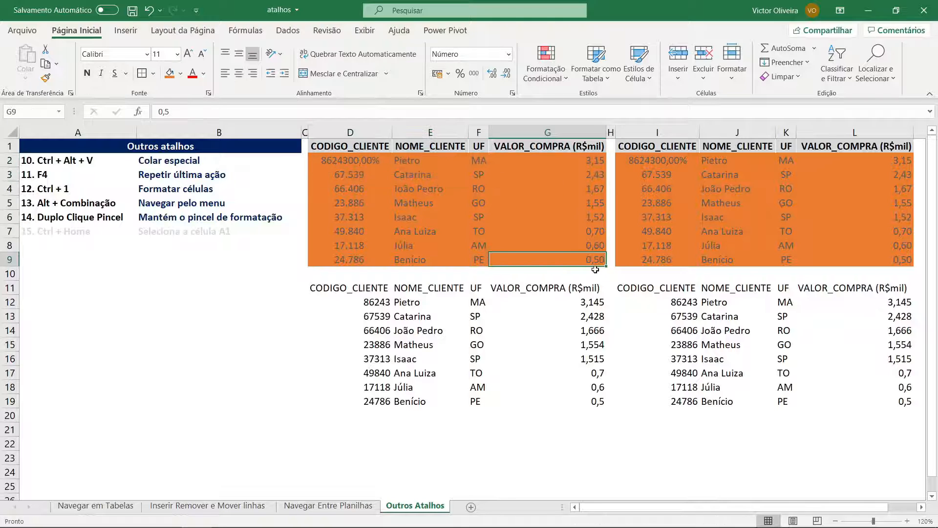
drag(594, 262, 366, 160)
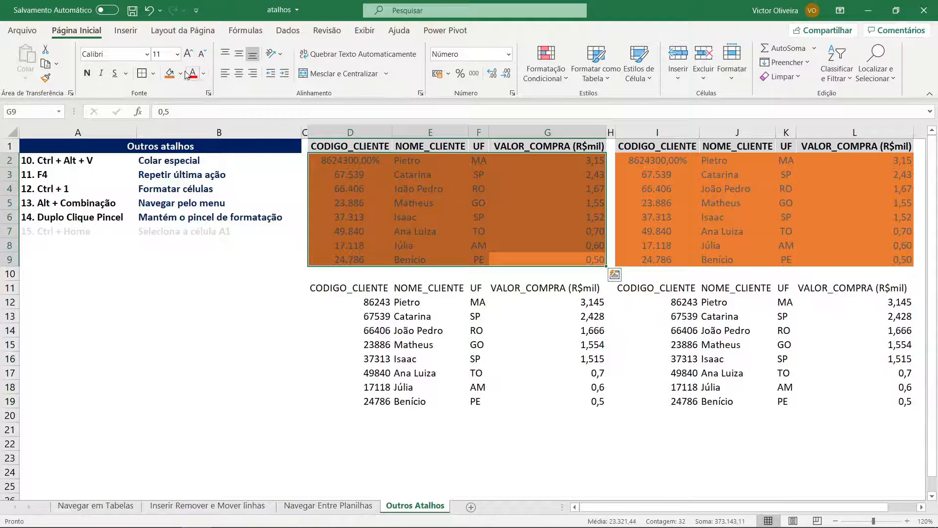
click(180, 73)
click(218, 203)
click(420, 175)
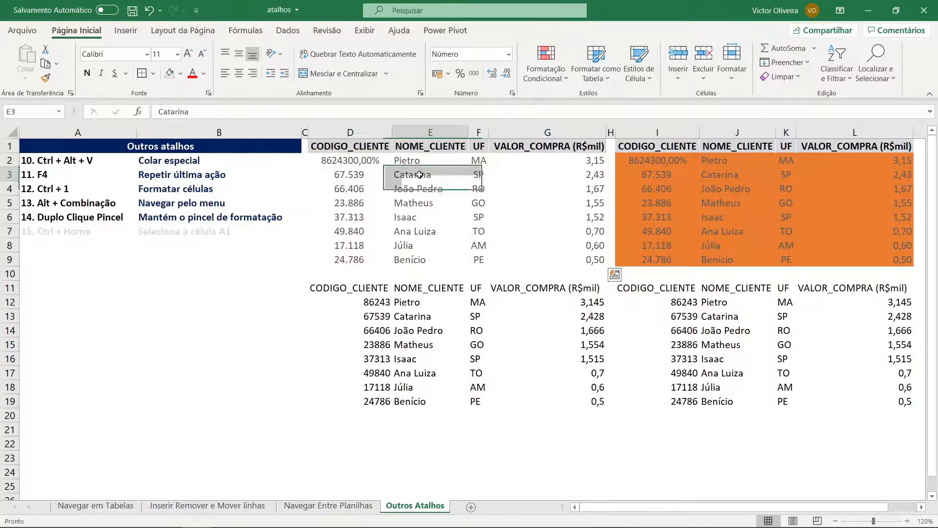
Copy the number formatting of D3 onto D2 with Format Painter
click(367, 174)
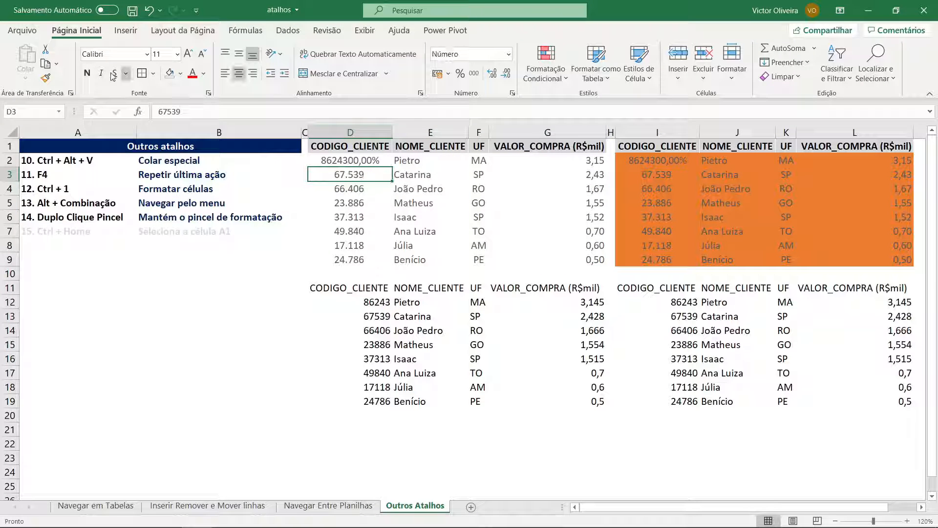
click(375, 160)
click(457, 172)
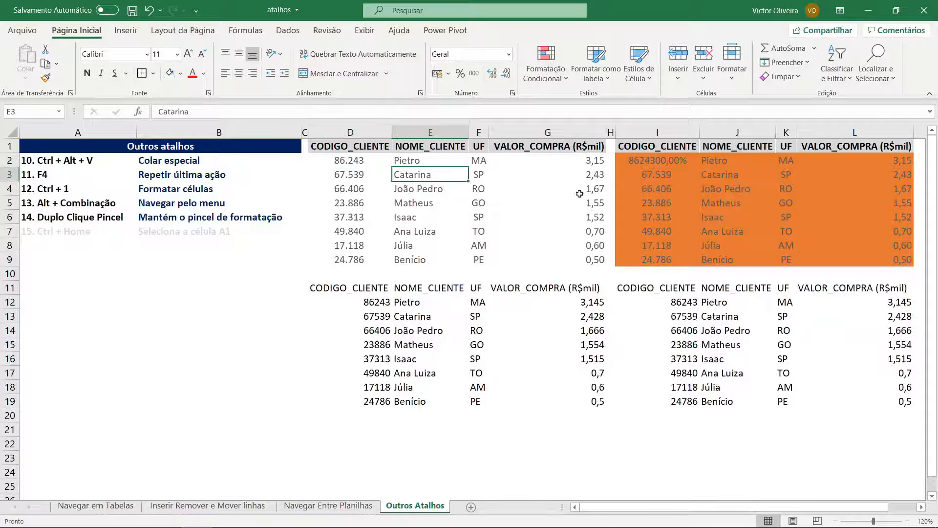
Copy the formatting of D1:G9 with Format Painter locked on for repeated use, and apply it to the table at D11:G19
drag(361, 149, 567, 260)
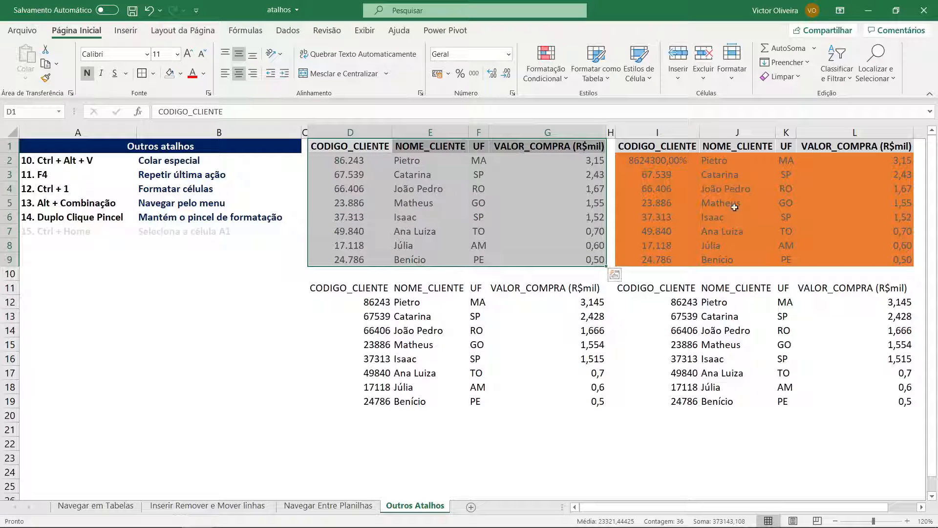
double_click(46, 79)
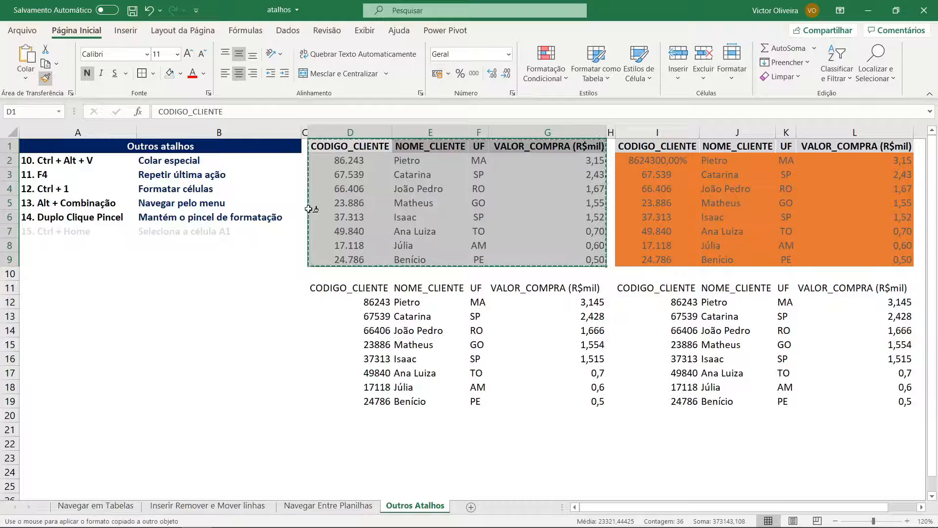
click(340, 288)
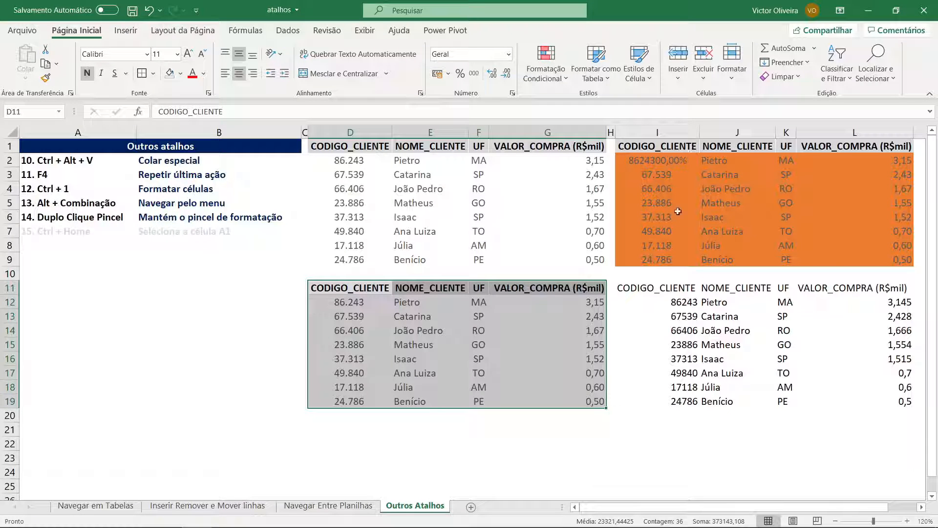
Undo the formatting applied to the table at D11:G19
key(ctrl+z)
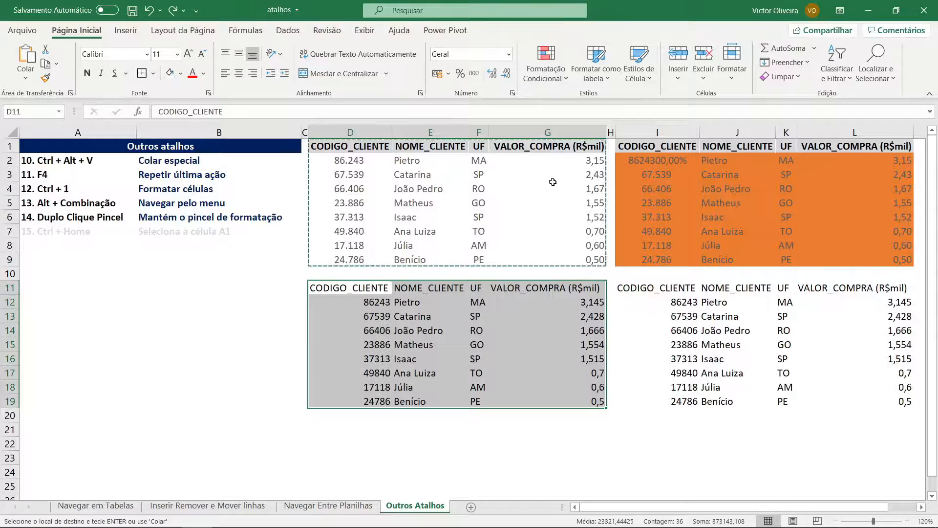
click(564, 213)
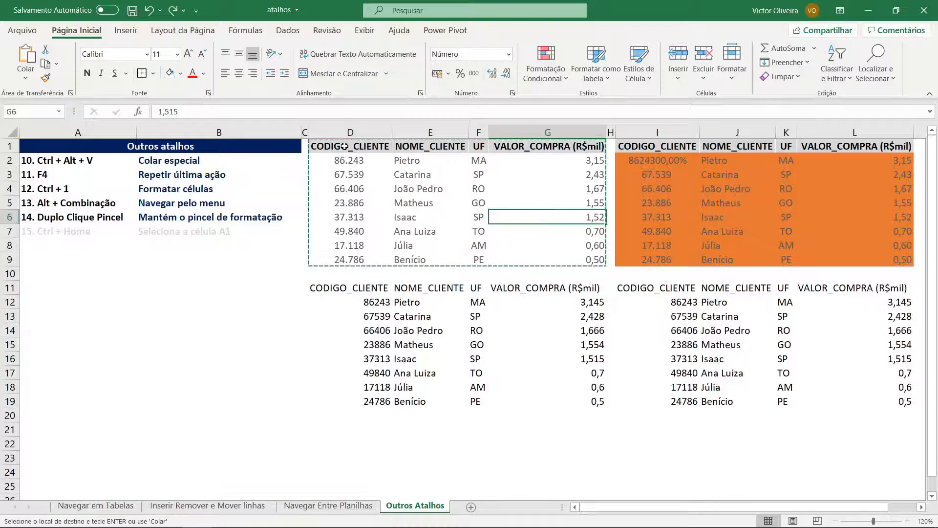
Copy the formatting of D1:G9 with Format Painter locked on, apply it to the tables starting at D11, I1 and I11, and release it
key(Up)
key(Up)
key(Left)
key(Left)
key(Left)
key(Up)
key(Up)
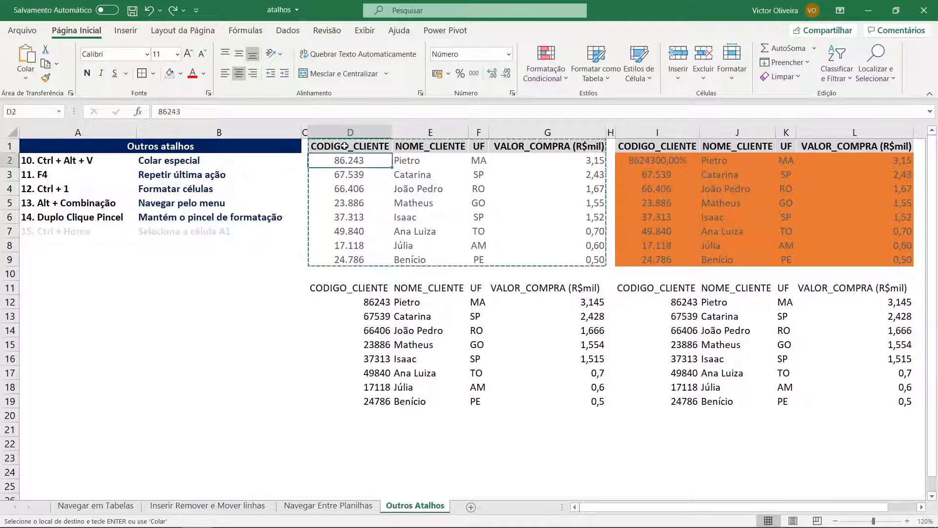
key(Up)
key(shift+Down)
key(shift+Down)
key(shift+Down)
key(shift+Down)
key(shift+Down)
key(shift+Right)
key(shift+Right)
key(shift+Right)
key(shift+Down)
key(shift+Down)
key(shift+Down)
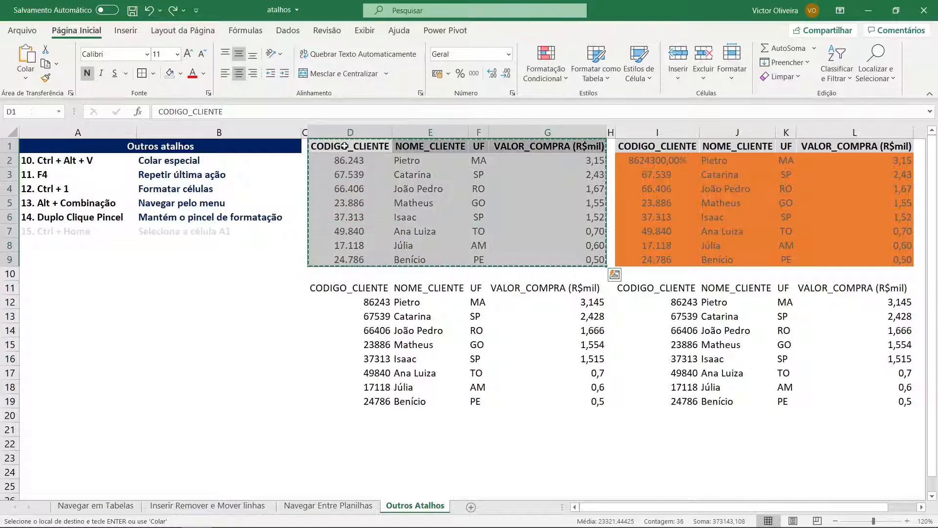
double_click(46, 78)
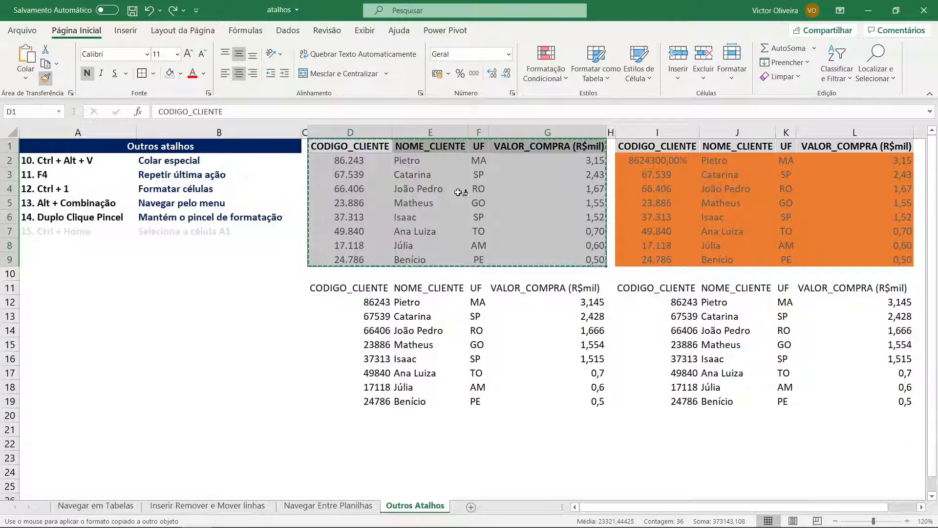
click(343, 287)
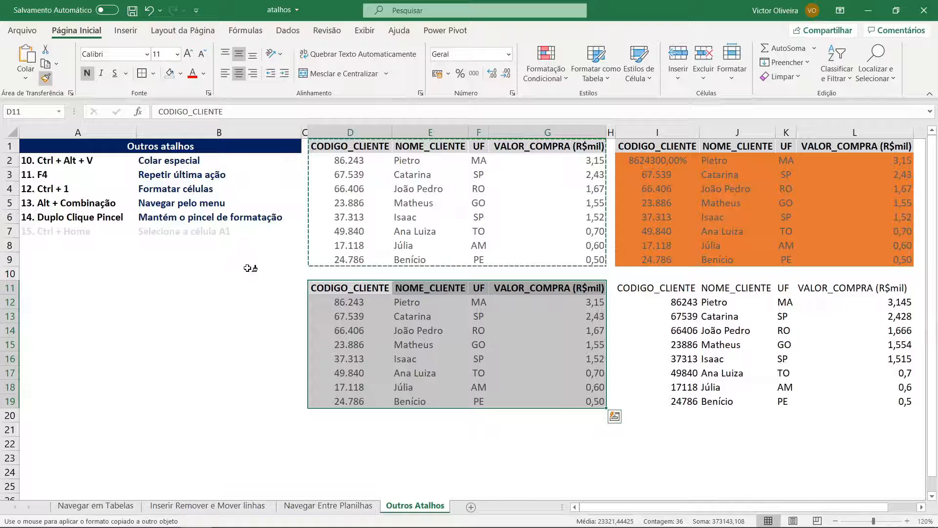
click(642, 148)
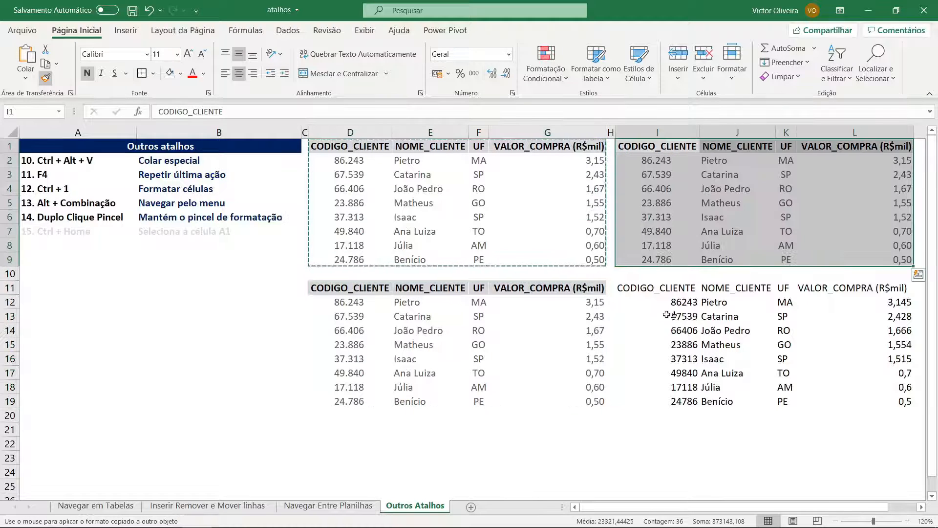
click(655, 288)
key(Escape)
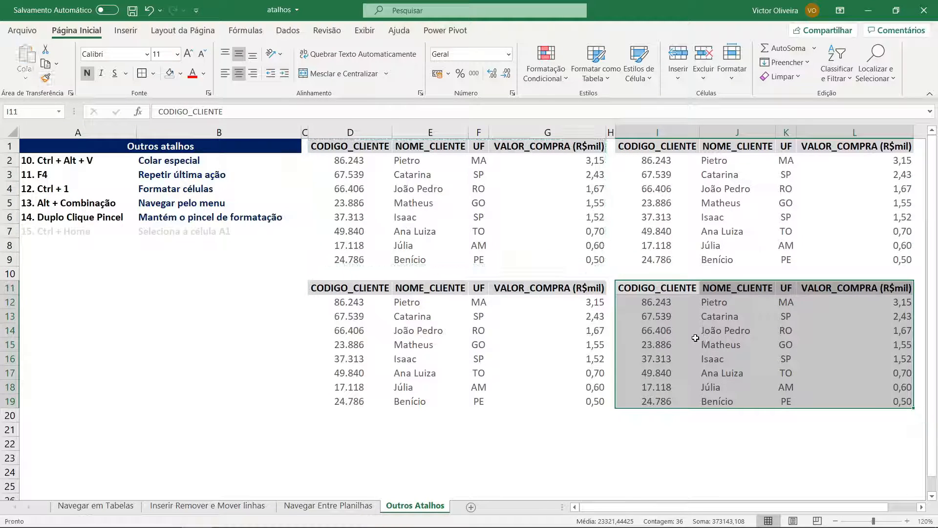
click(726, 345)
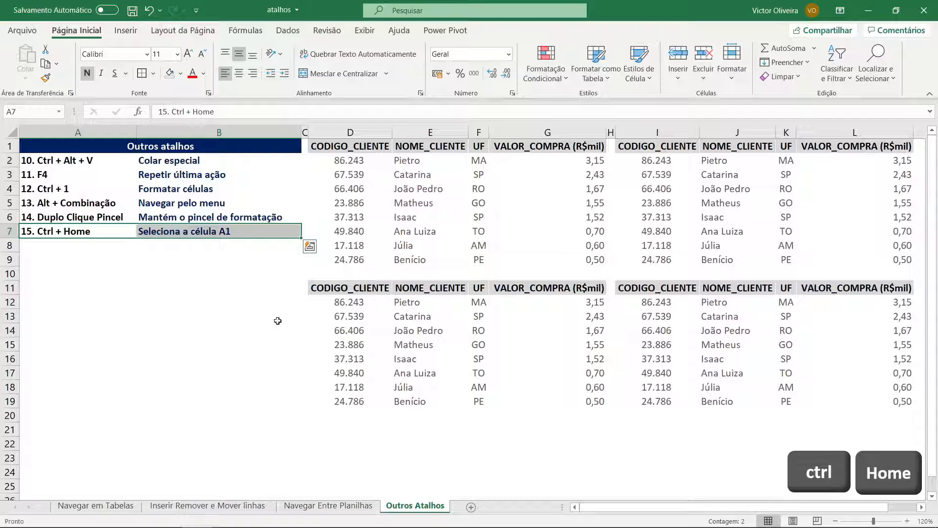
Select cell A1 on every sheet in turn, working backwards from Outros Atalhos to Navegar em Tabelas
key(ctrl+Home)
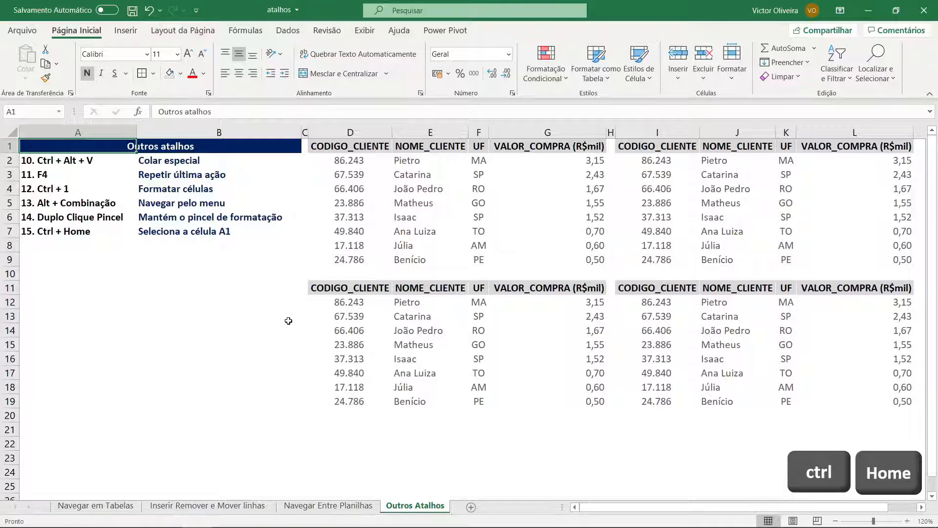
key(ctrl+Page_Up)
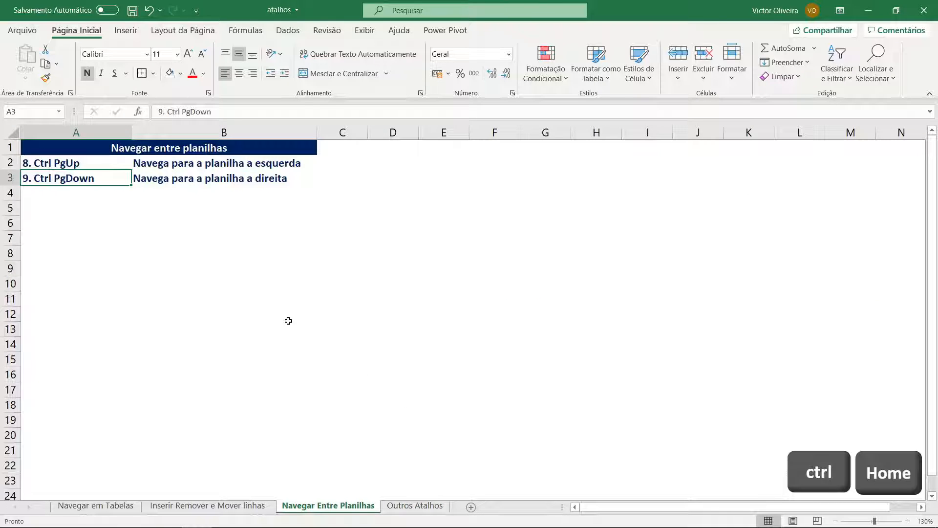
key(ctrl+Home)
key(ctrl+Page_Up)
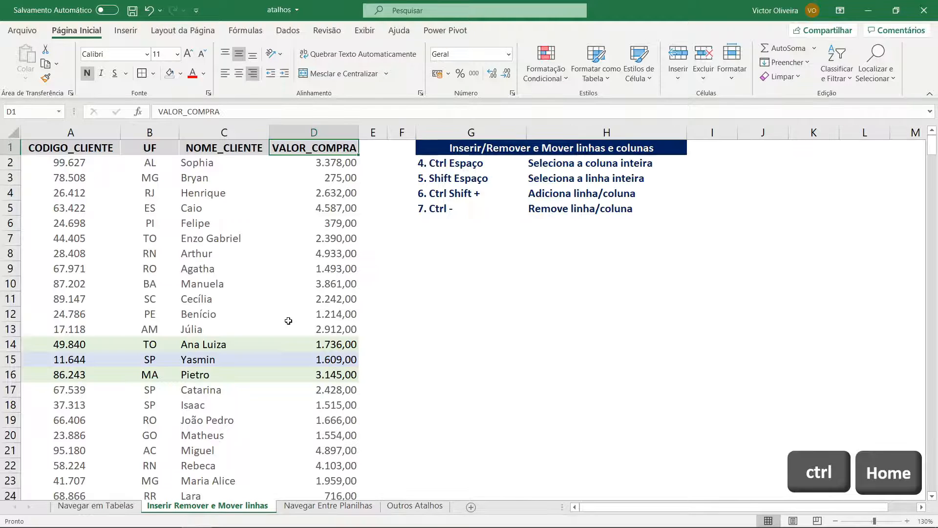
key(ctrl+Home)
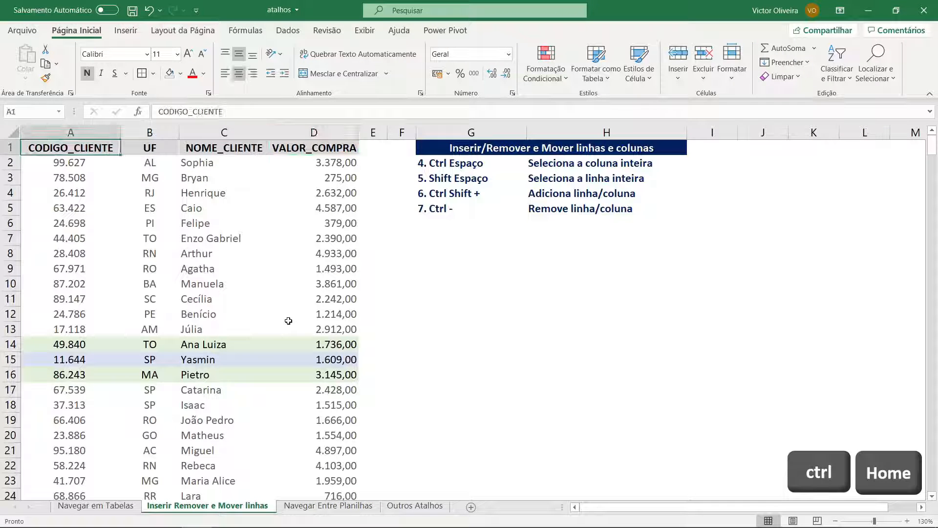
key(ctrl+Page_Up)
key(ctrl+Home)
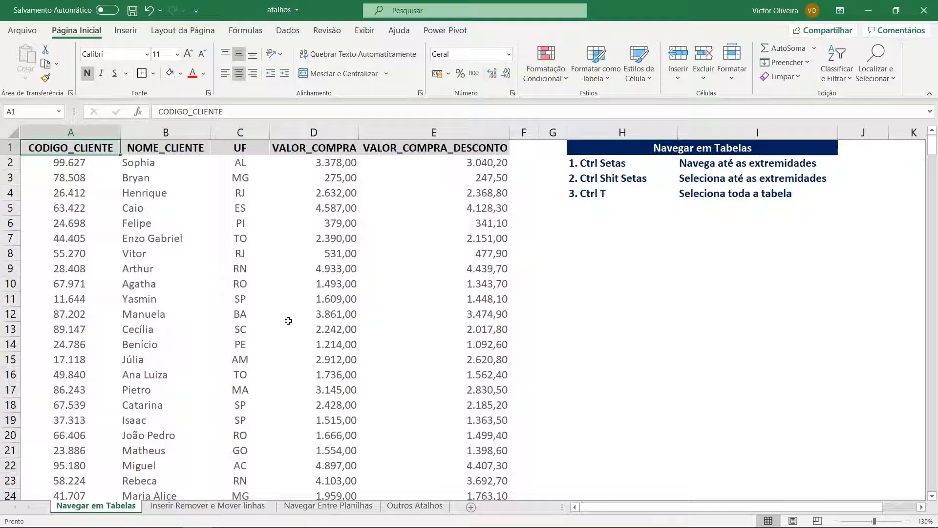
Return from the Navegar em Tabelas sheet to the Outros Atalhos sheet
key(ctrl+Page_Down)
key(ctrl+Page_Down)
key(ctrl+Page_Down)
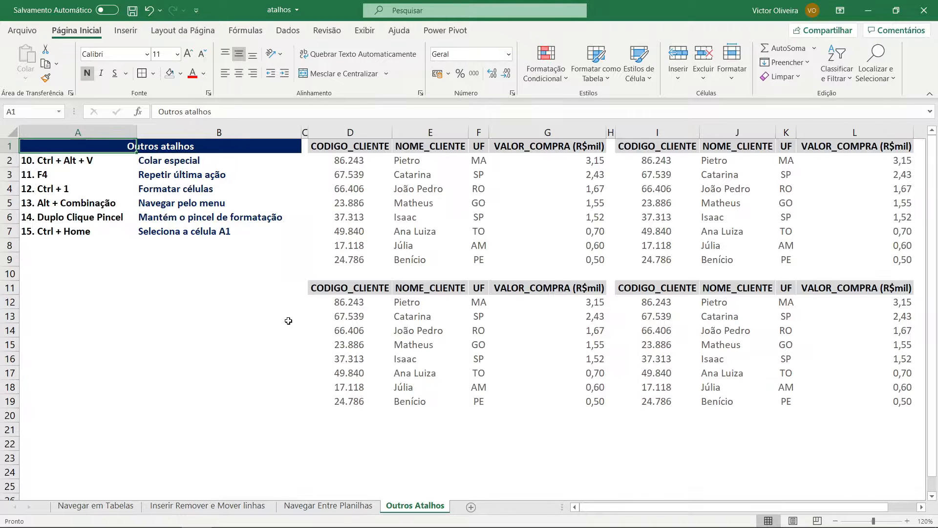